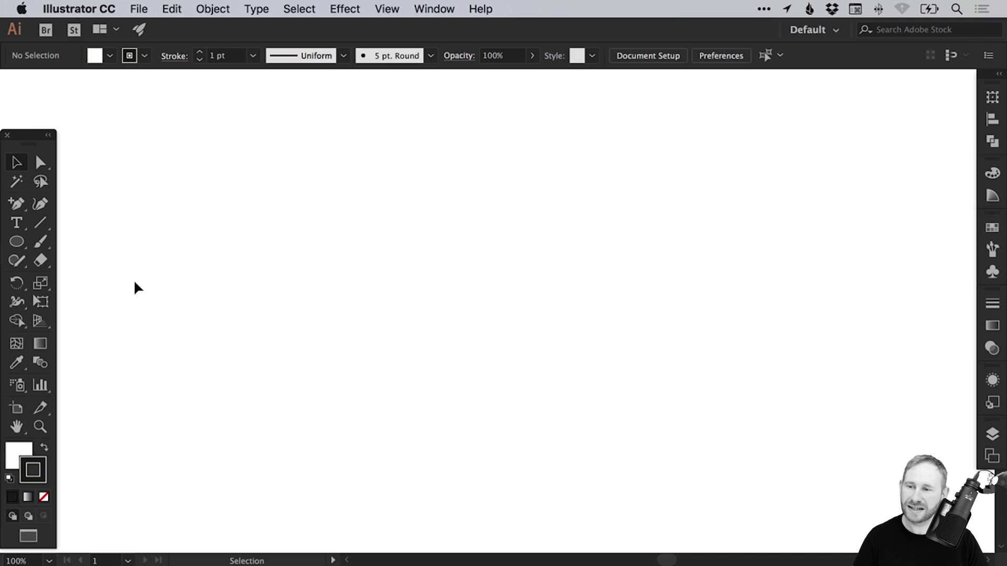
# Step: Draw a large circle with the Ellipse tool, remove its fill, and make its black stroke the active attribute
pyautogui.click(16, 242)
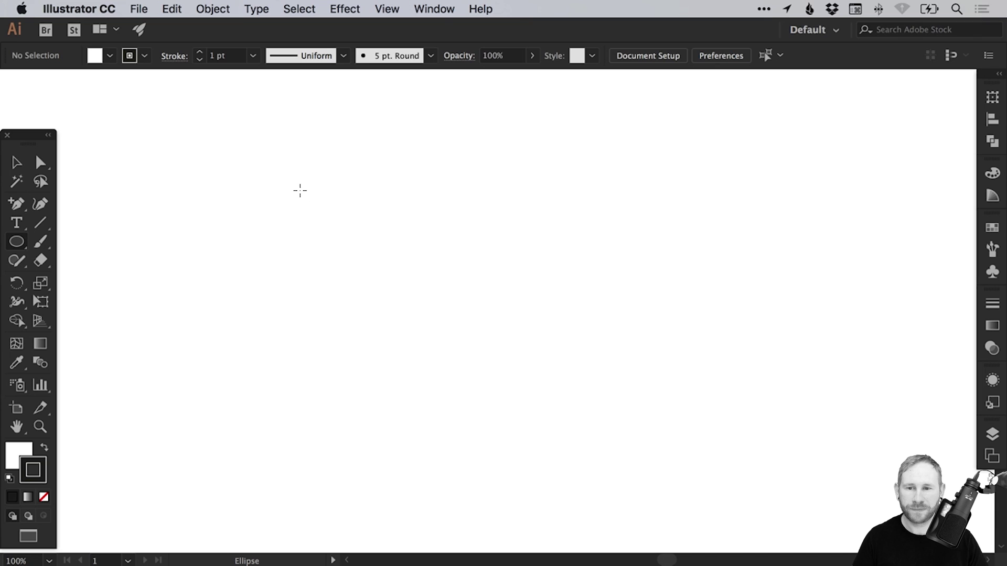
pyautogui.moveTo(280, 163); pyautogui.dragTo(554, 440)
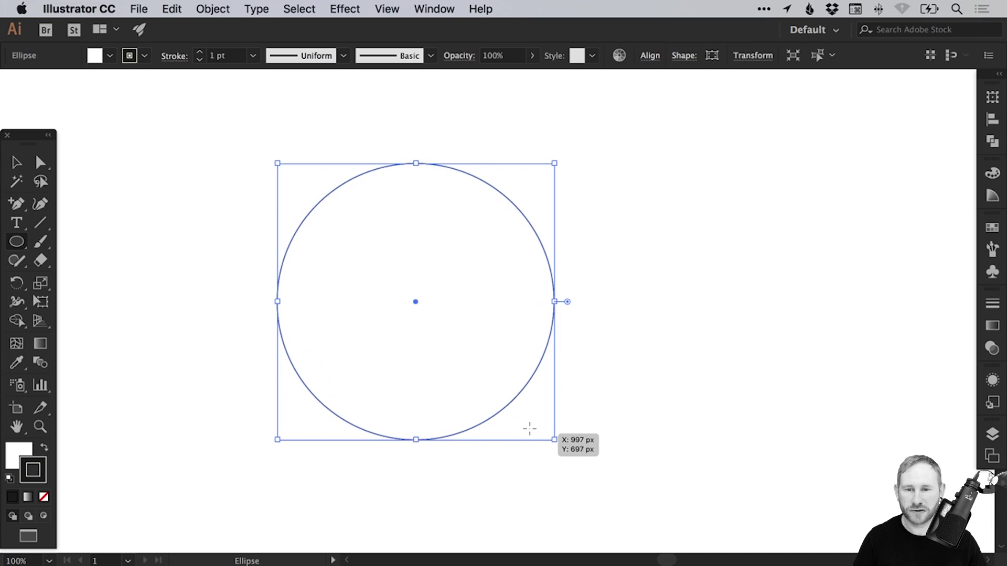
pyautogui.press('v')
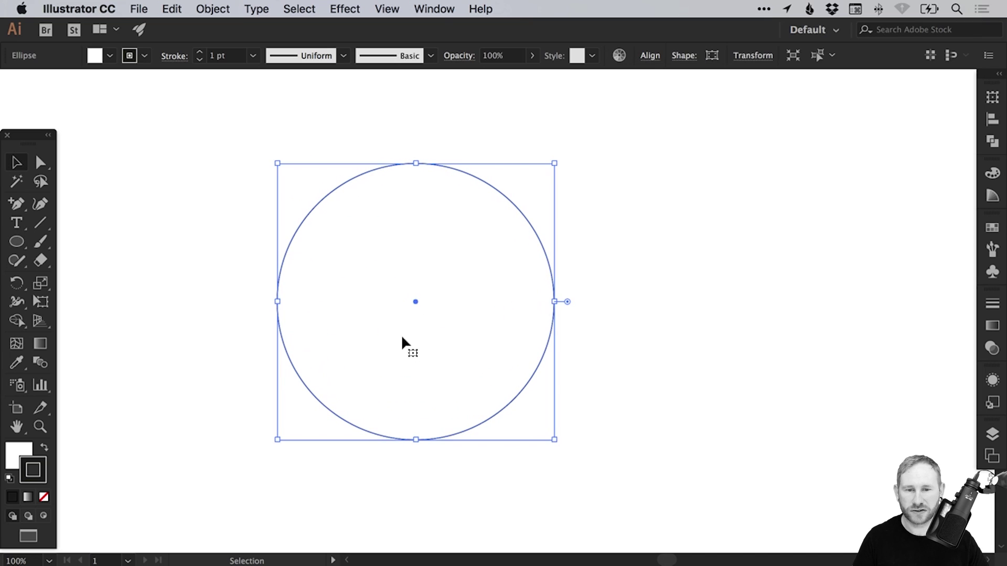
pyautogui.click(20, 454)
pyautogui.click(44, 496)
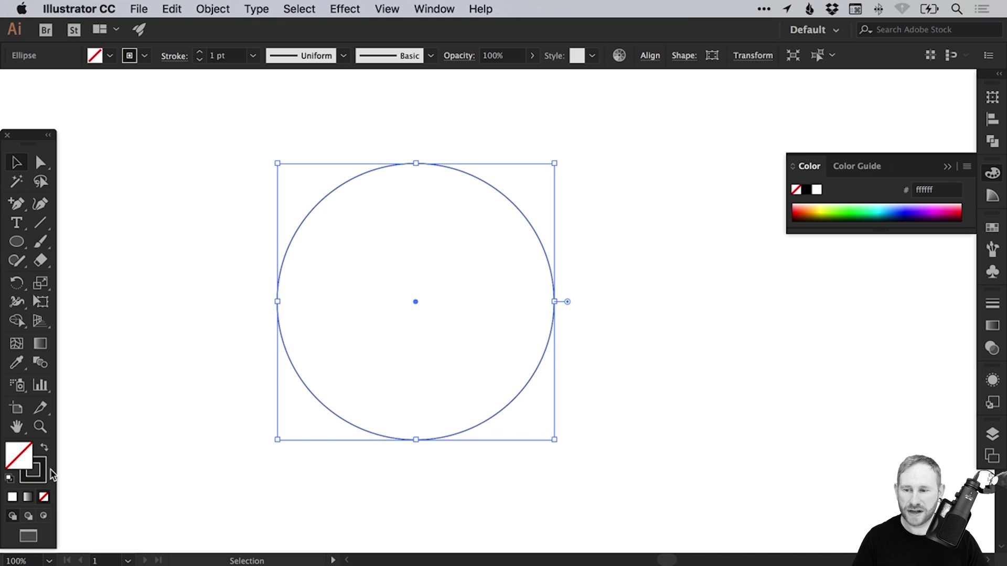
pyautogui.click(44, 472)
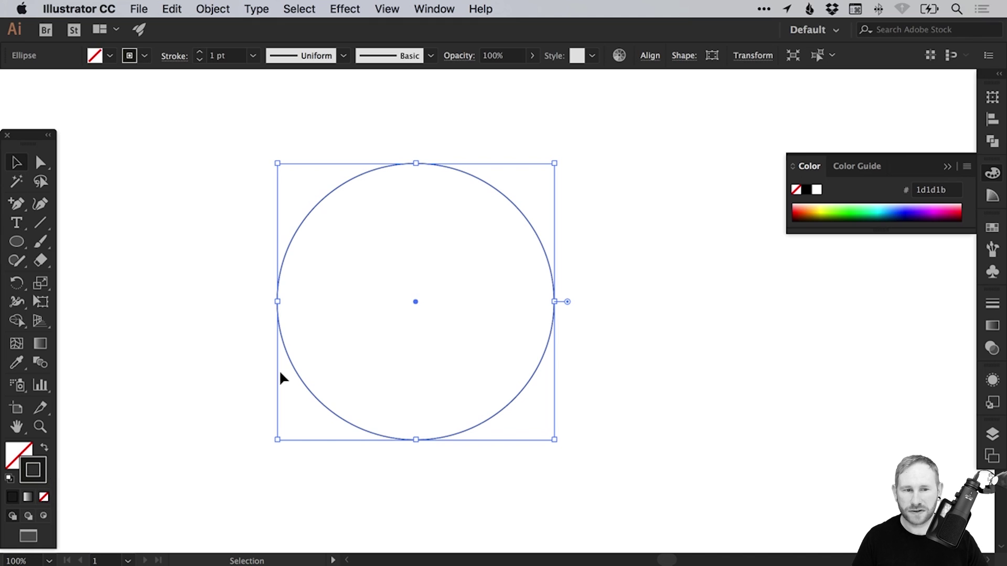
# Step: Make the Black swatch applied to the circle's stroke a global process color
pyautogui.click(992, 229)
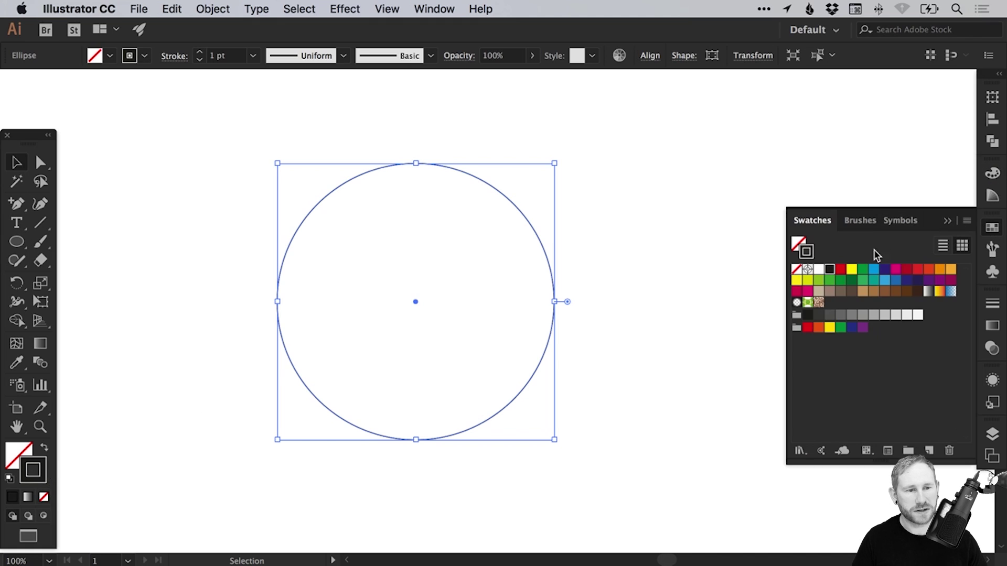
pyautogui.doubleClick(828, 272)
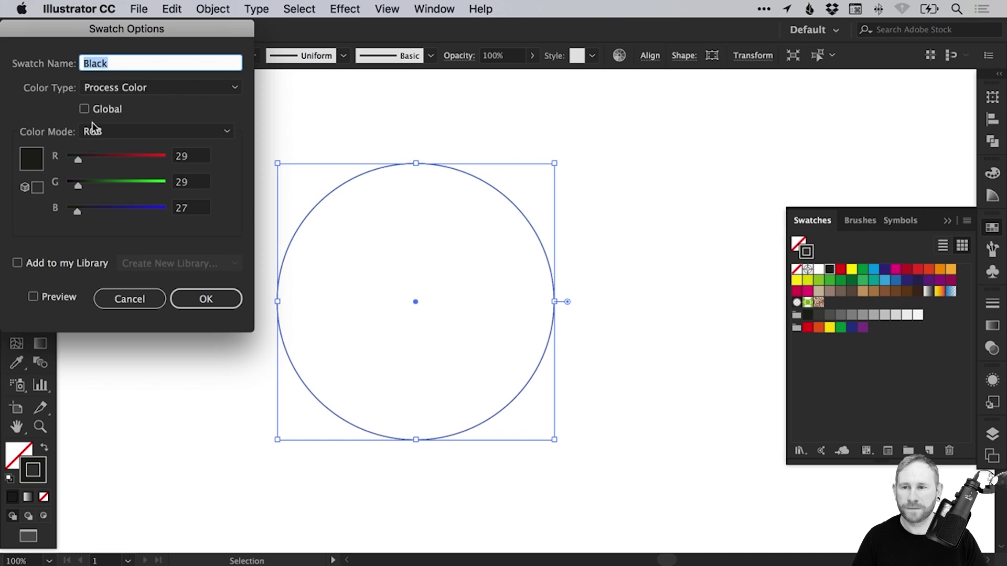
pyautogui.click(99, 111)
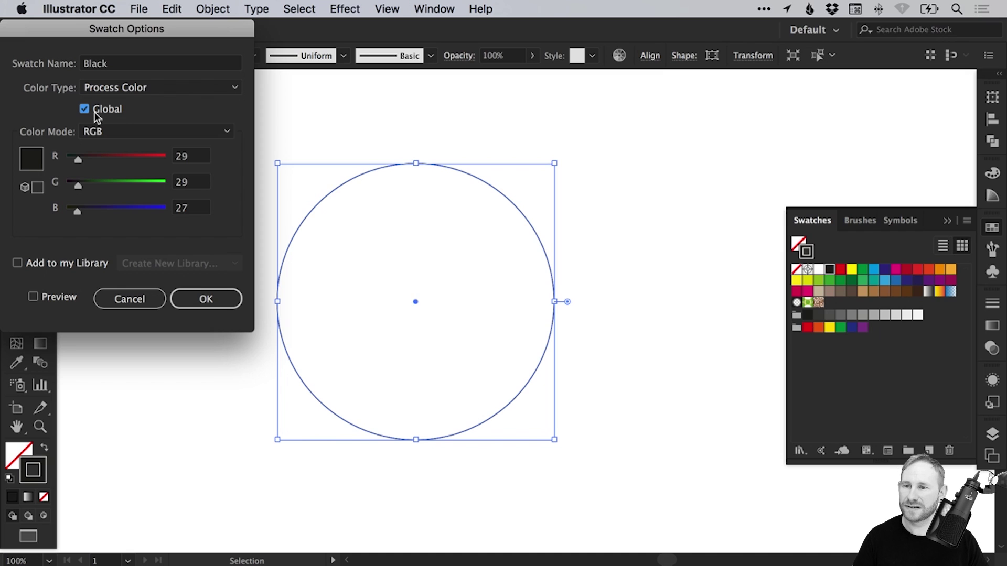
pyautogui.click(212, 300)
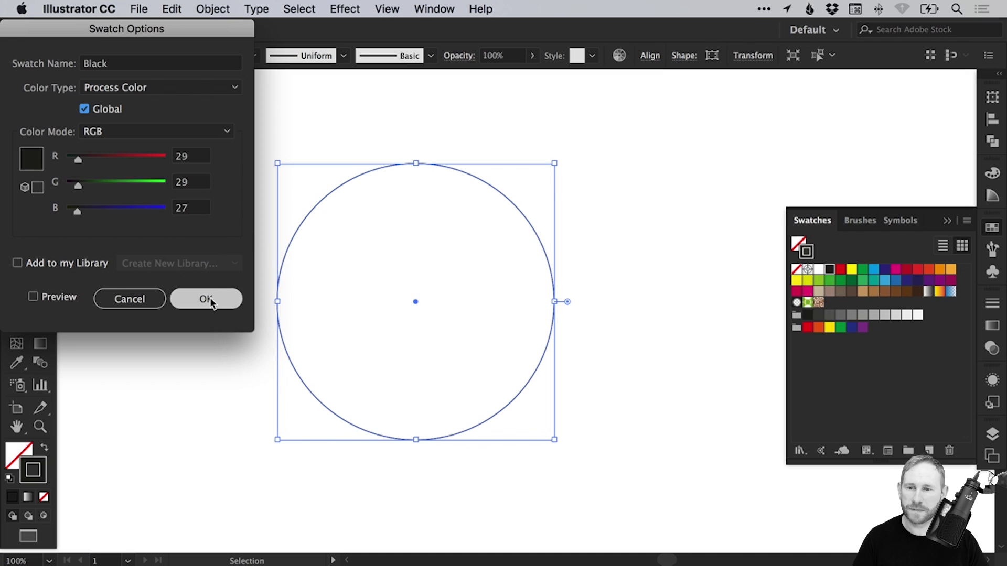
# Step: Set the circle's stroke weight to 60 pt
pyautogui.click(991, 305)
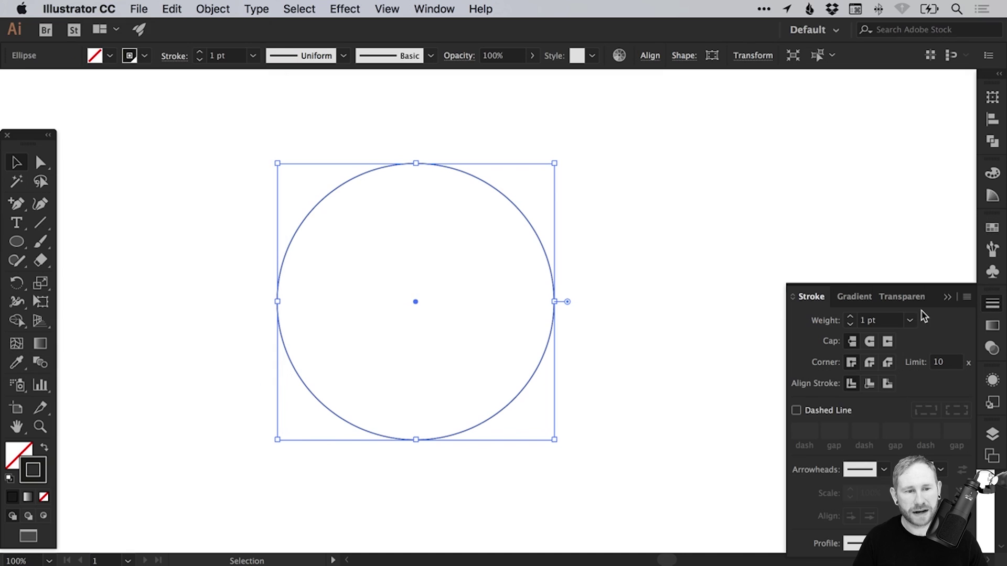
pyautogui.click(850, 317)
pyautogui.moveTo(850, 318); pyautogui.dragTo(850, 318)
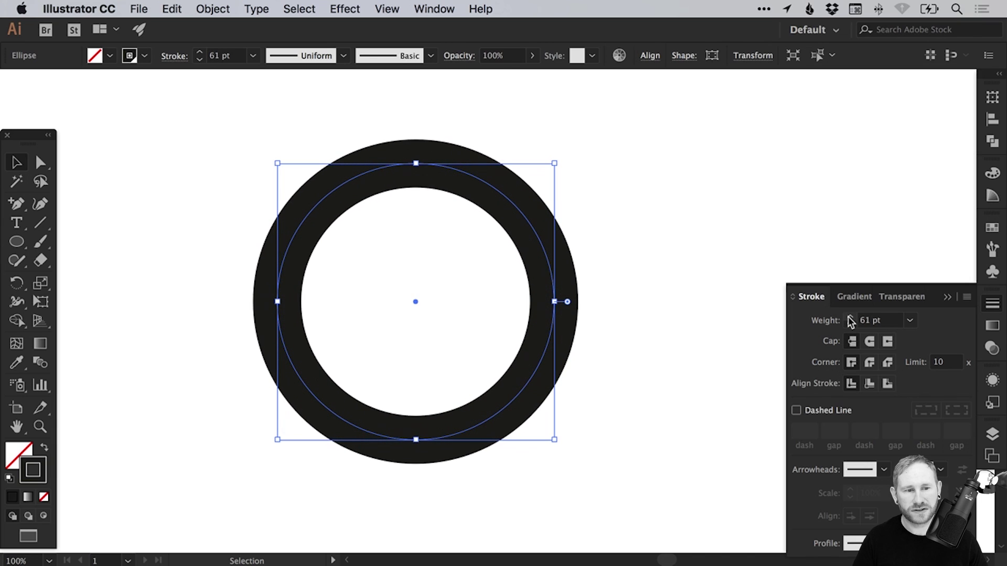
pyautogui.click(988, 305)
# Step: Move the ring to the left and place a level duplicate to its right, leaving a narrow gap between them
pyautogui.moveTo(461, 175); pyautogui.dragTo(365, 183)
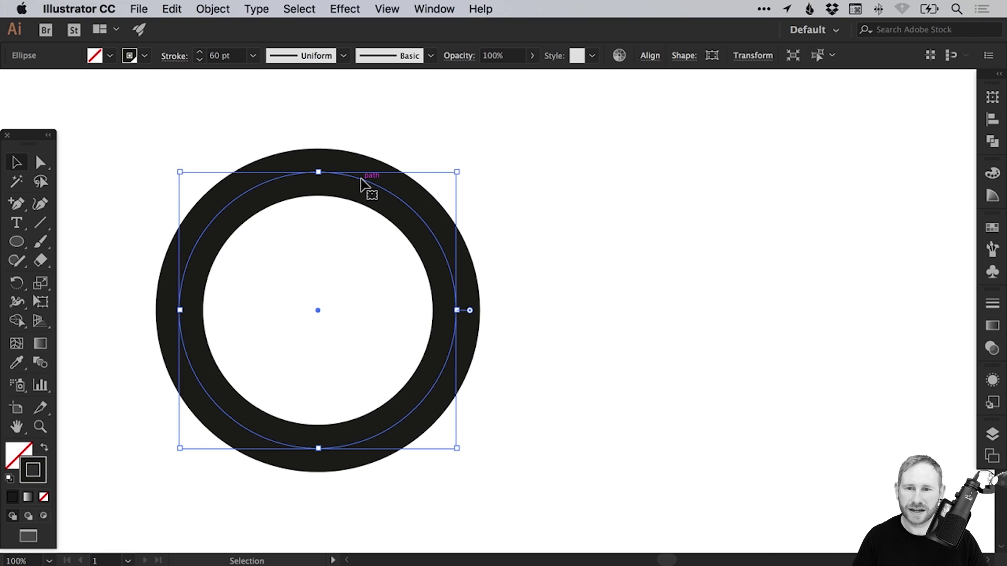
pyautogui.moveTo(362, 183); pyautogui.dragTo(699, 194)
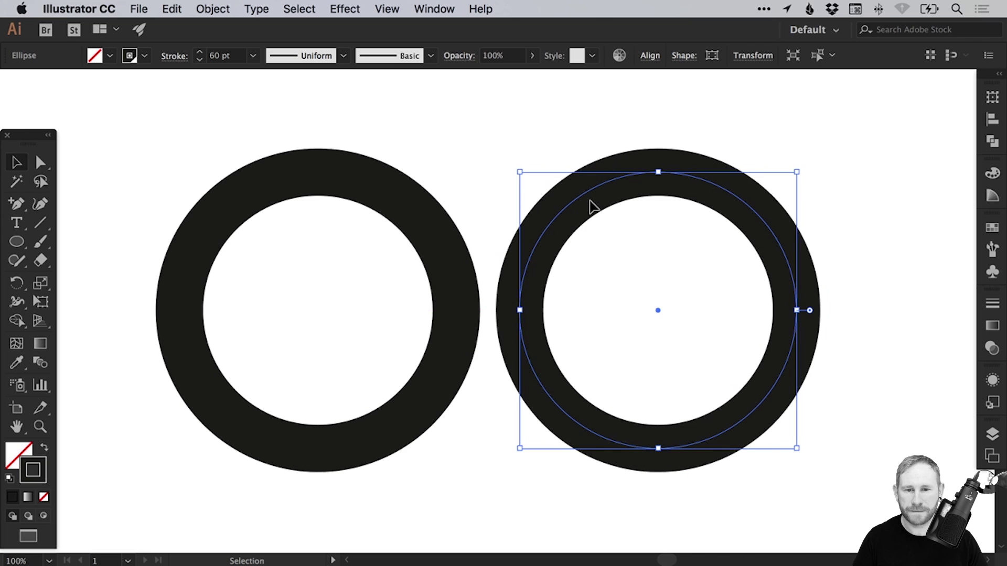
pyautogui.moveTo(603, 190); pyautogui.dragTo(610, 192)
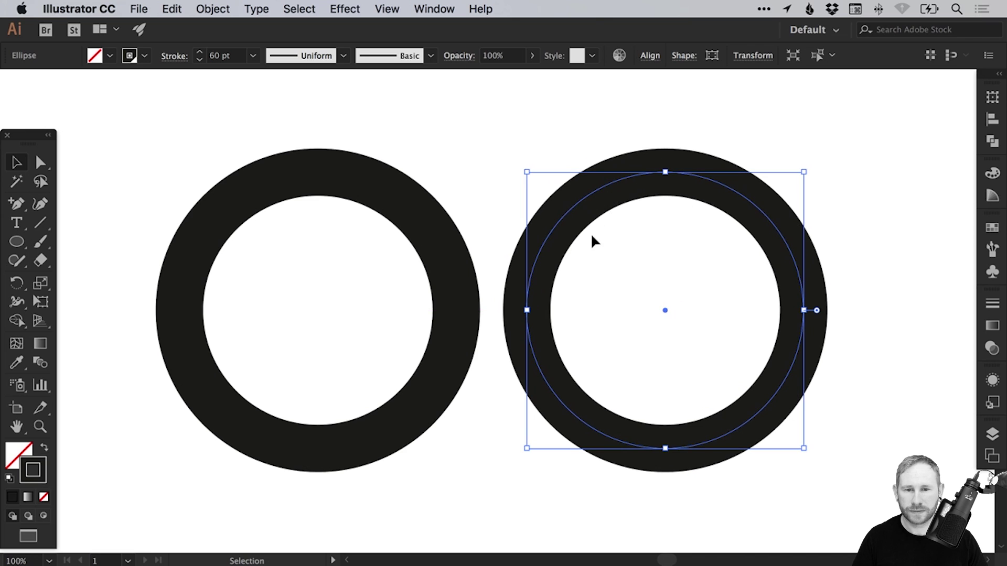
# Step: Check that Smart Guides are enabled and deselect the duplicated ring
pyautogui.click(388, 9)
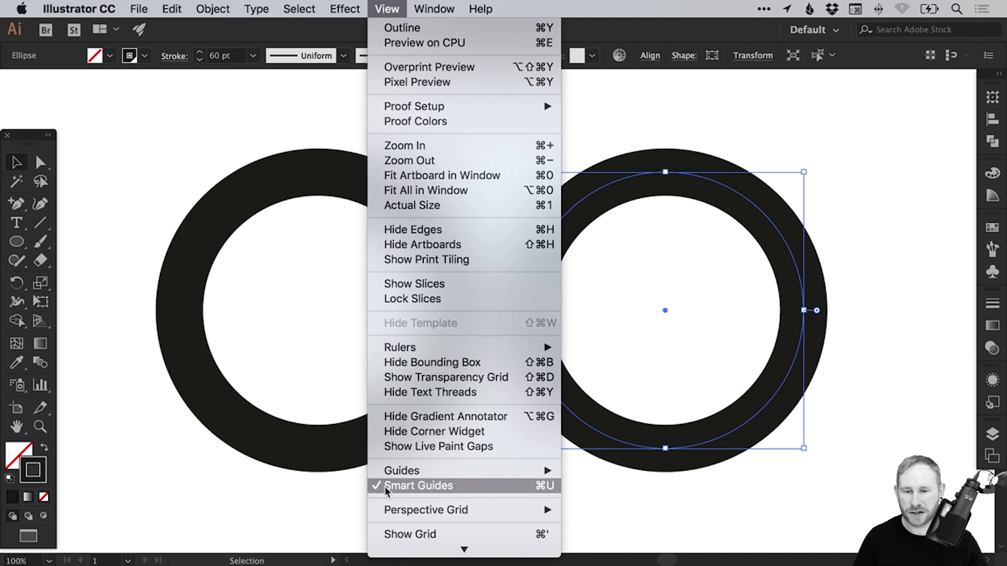
pyautogui.click(647, 138)
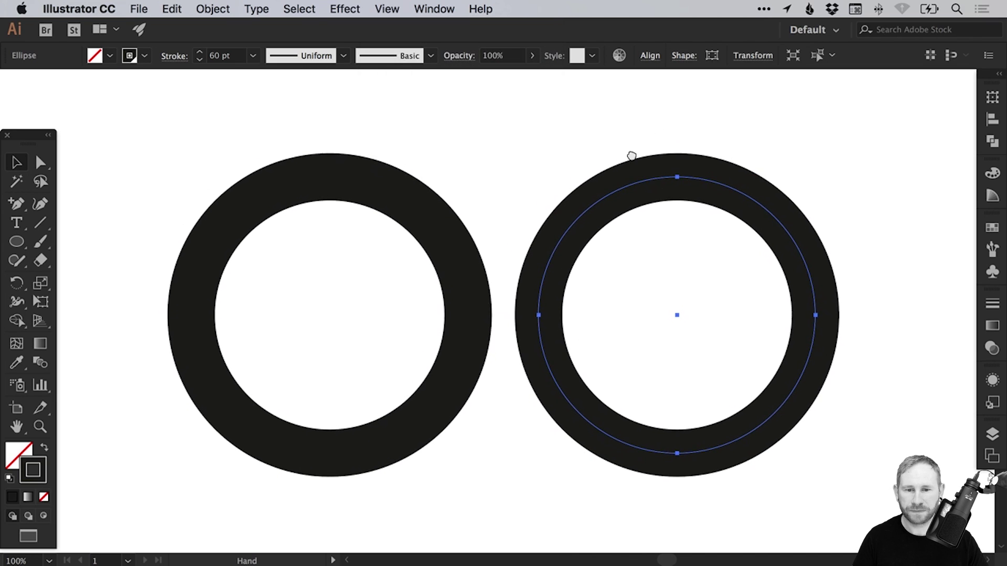
pyautogui.click(499, 154)
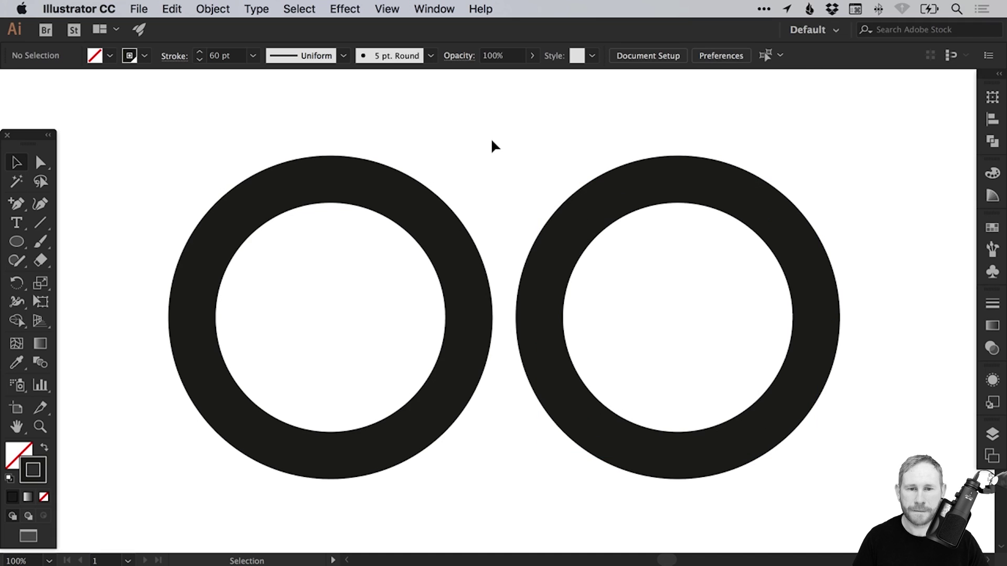
# Step: Draw a straight 45° Pen path about 176 px long from the right circle's center to the upper left of its path
pyautogui.moveTo(17, 206); pyautogui.dragTo(89, 203)
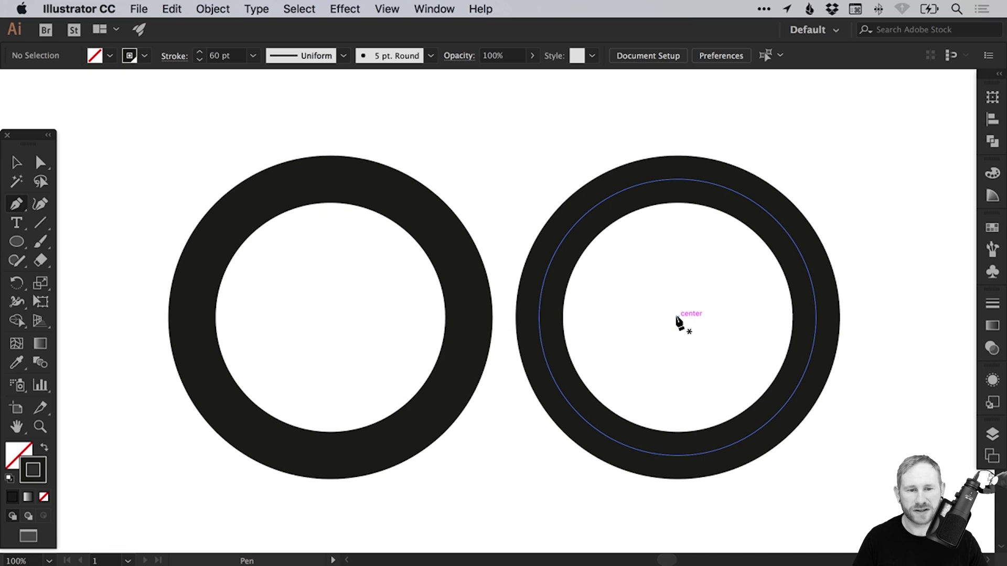
pyautogui.click(677, 317)
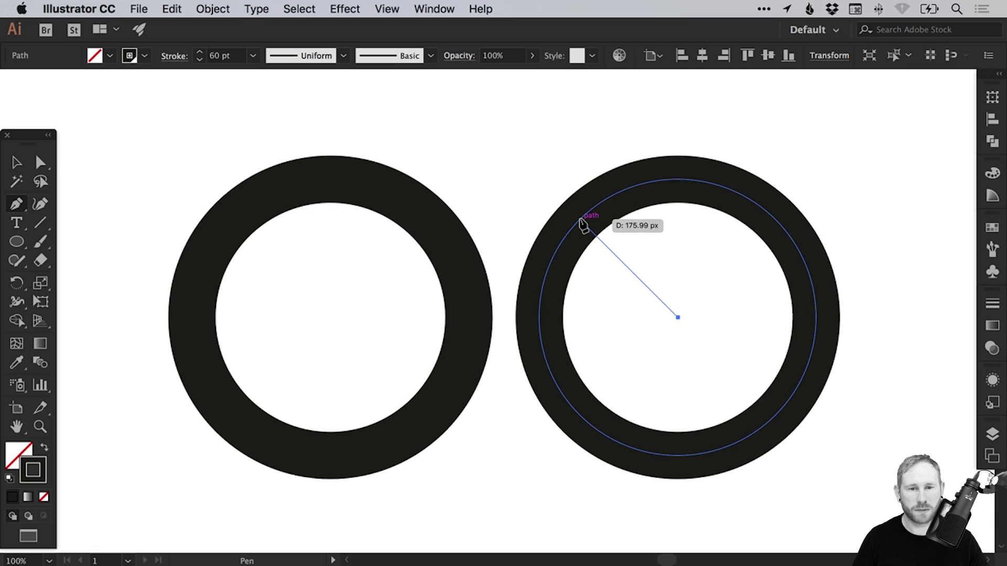
pyautogui.click(580, 220)
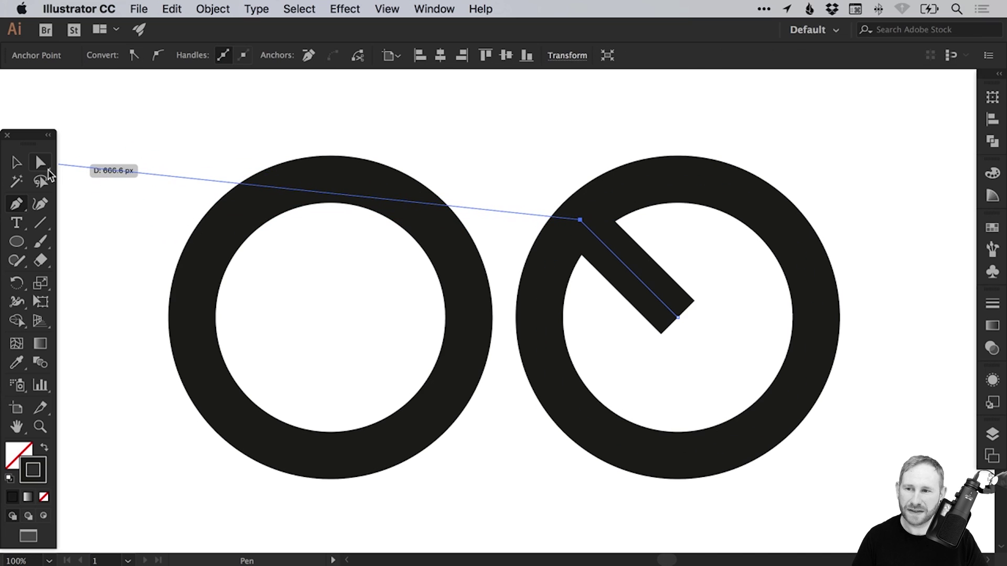
# Step: Delete the diagonal line's anchor at the right circle's center, keeping only the anchor on the circle's path
pyautogui.click(42, 165)
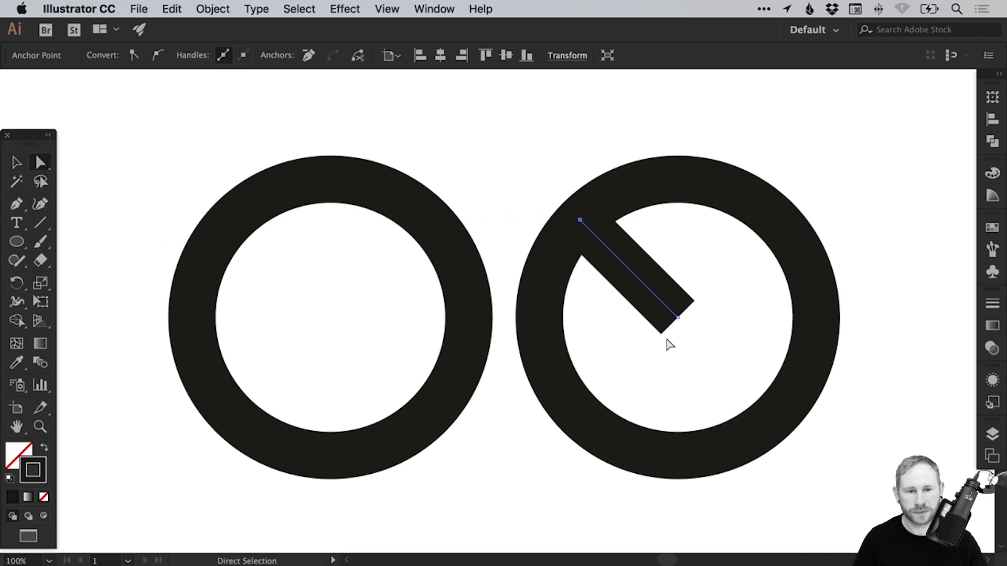
pyautogui.click(678, 318)
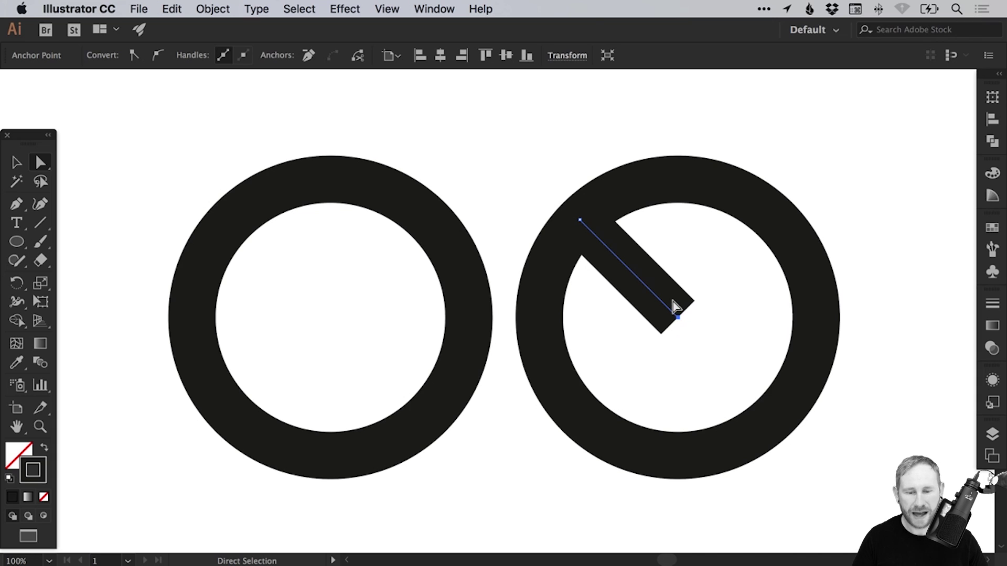
pyautogui.press('Delete')
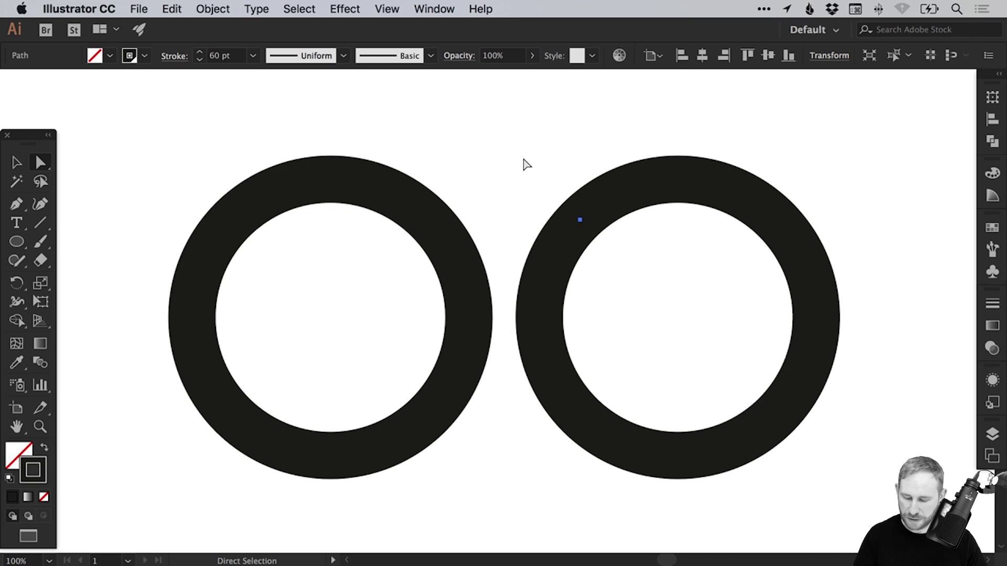
# Step: Switch to outline view and inspect the single anchor on the right circle's upper-left edge at close range
pyautogui.press('v')
pyautogui.press('super+y')
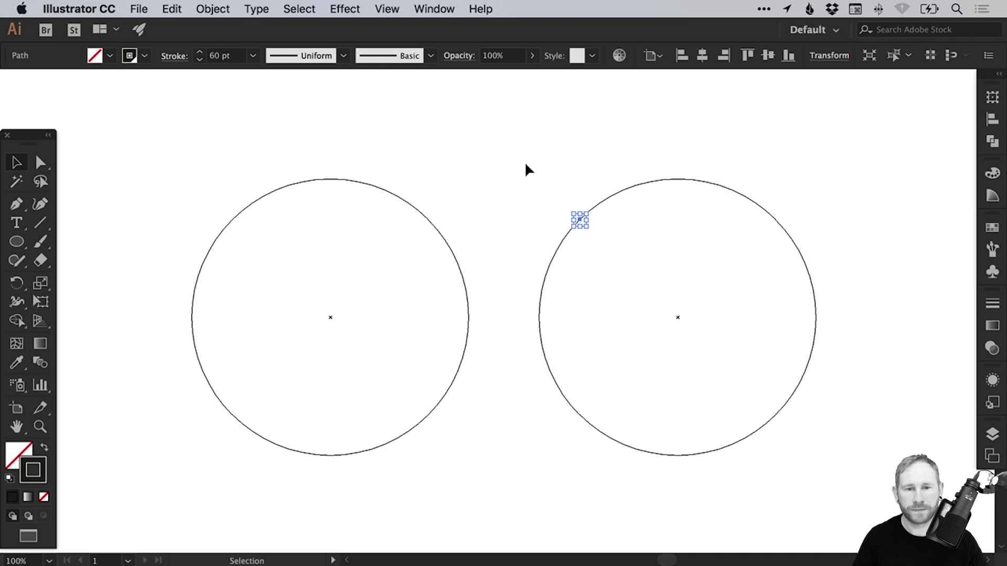
pyautogui.click(530, 224)
pyautogui.press('super+space')
pyautogui.moveTo(539, 191); pyautogui.dragTo(638, 278)
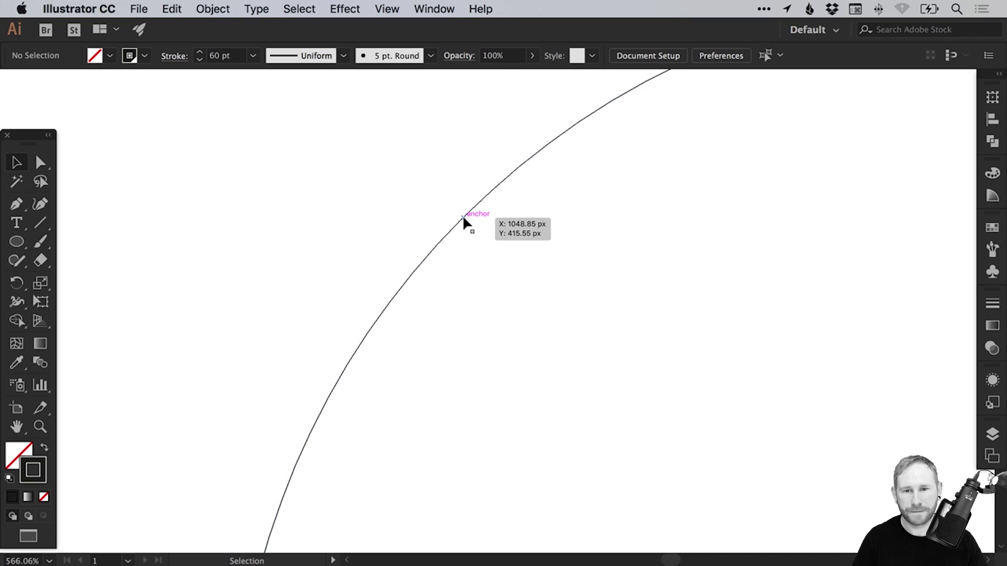
pyautogui.press('super+1')
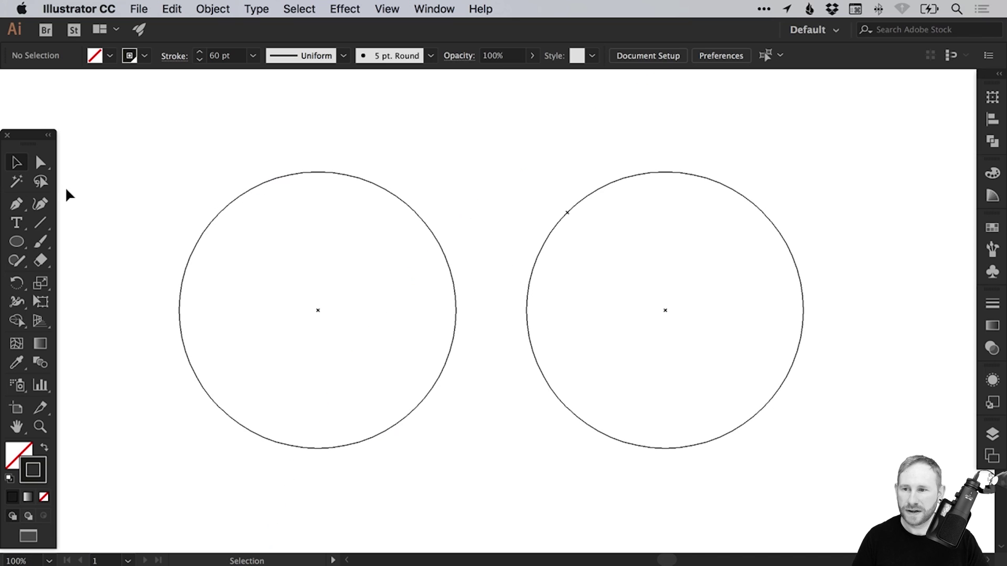
# Step: Draw a straight 45° Pen path from the left circle's center to the lower right of its outline
pyautogui.click(20, 208)
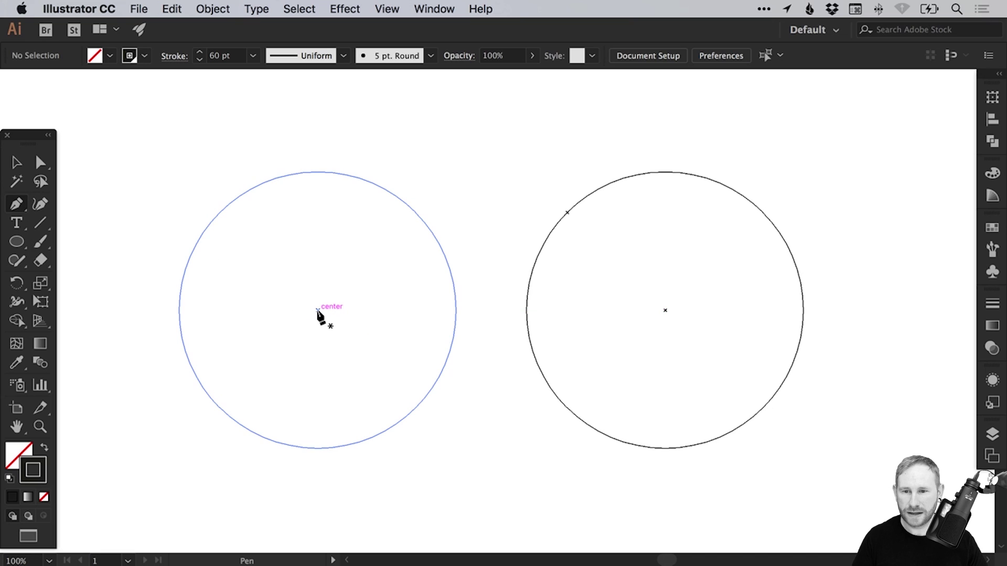
pyautogui.click(318, 310)
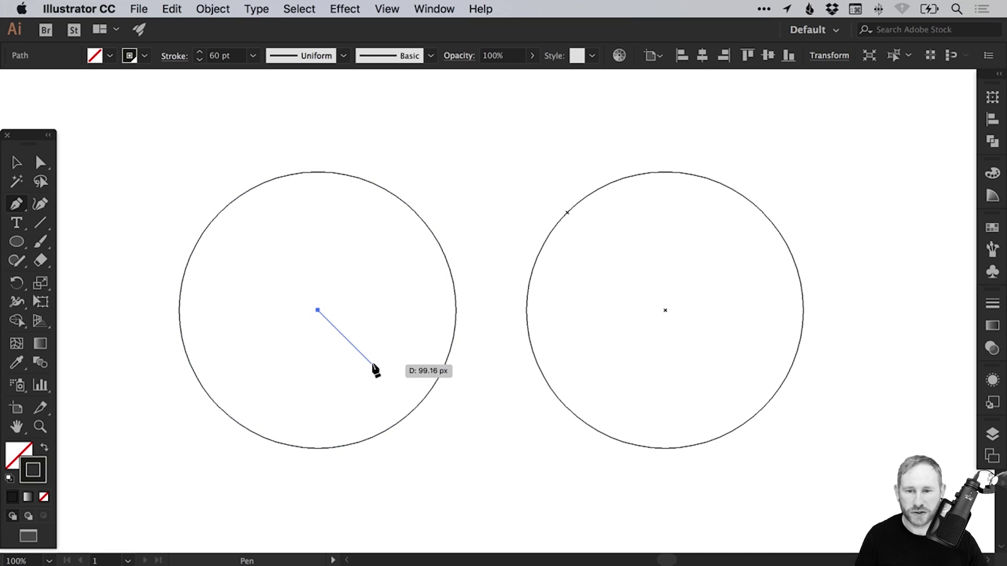
pyautogui.click(415, 409)
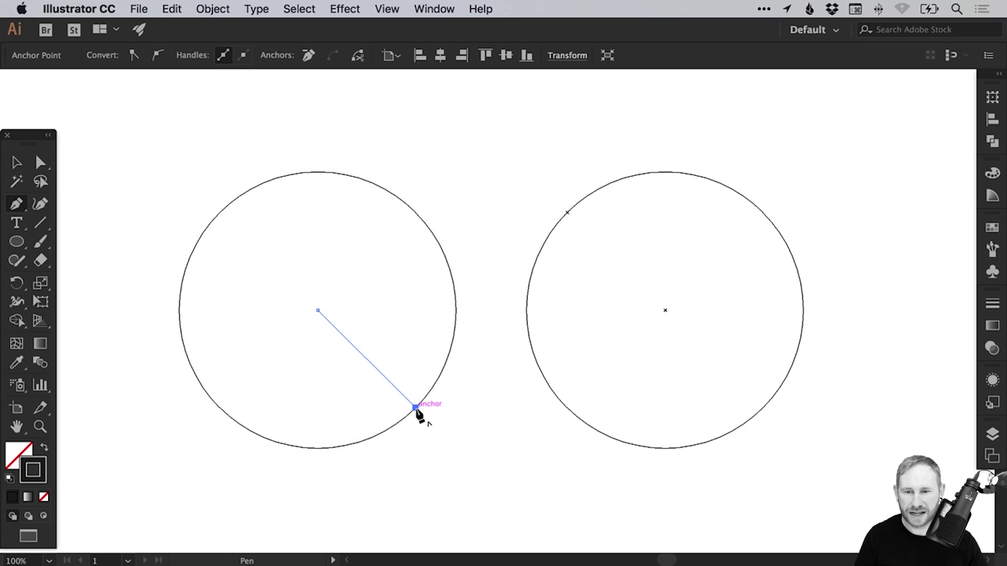
# Step: Delete the new line's anchor at the left circle's center, keep only its anchor on the outline, and deselect it
pyautogui.click(41, 163)
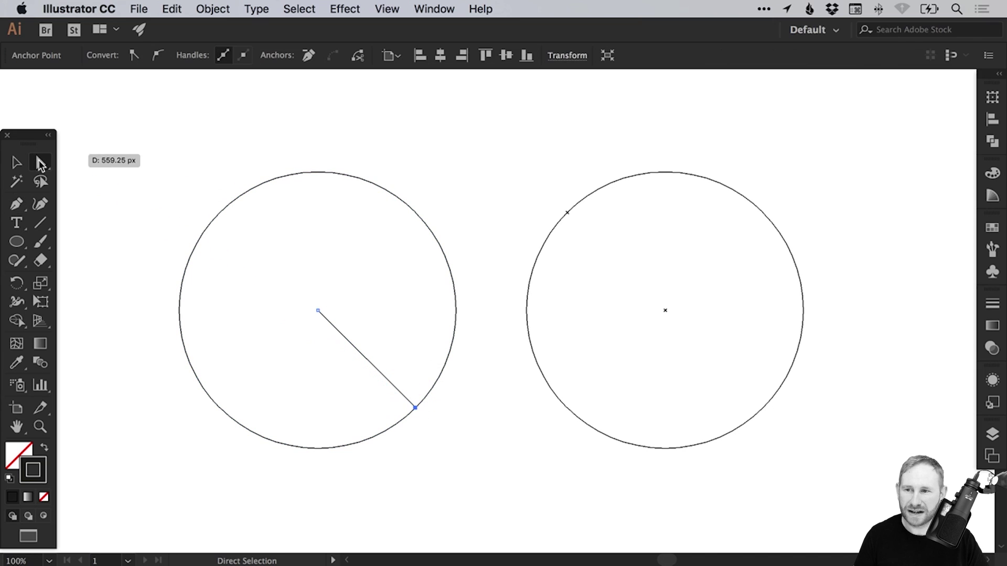
pyautogui.click(317, 311)
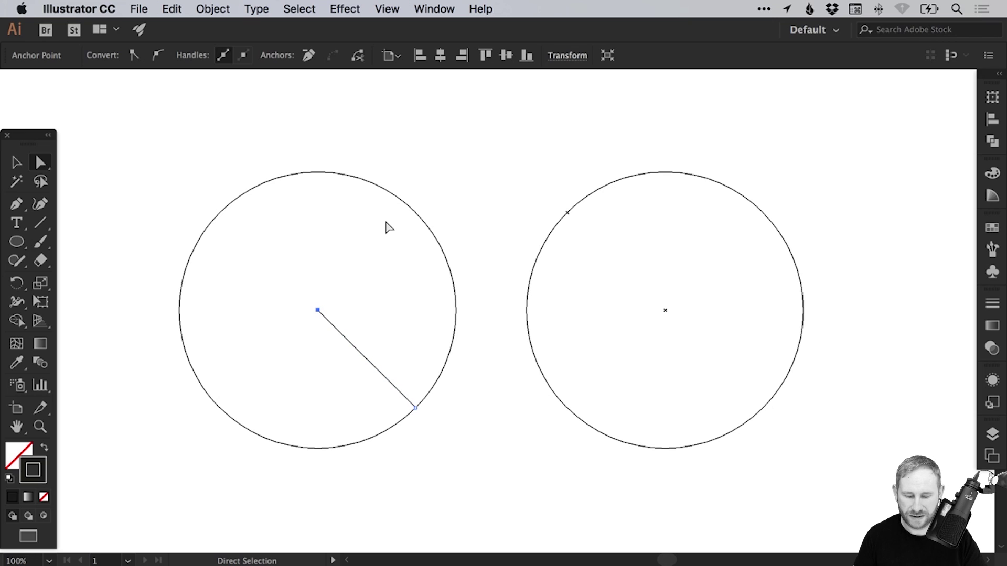
pyautogui.press('Delete')
pyautogui.press('v')
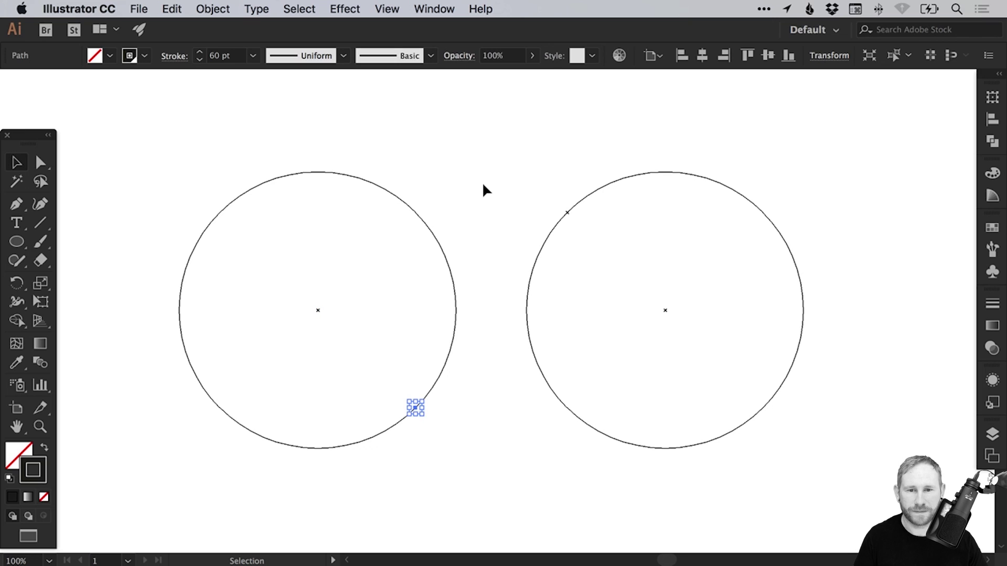
pyautogui.click(483, 184)
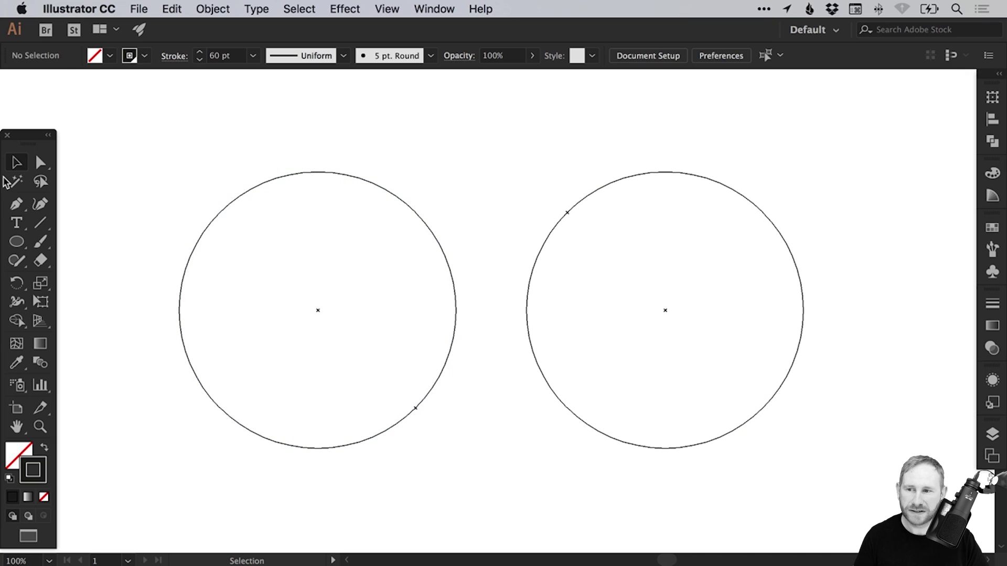
# Step: Draw a straight Pen line from the right circle's upper-left marker anchor to the left circle's lower-right marker anchor and deselect it
pyautogui.click(15, 204)
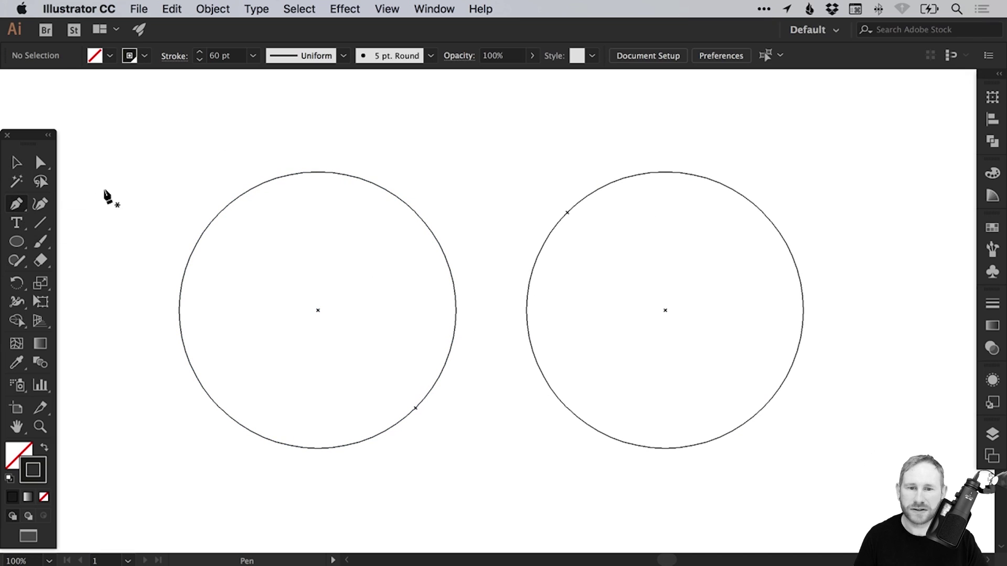
pyautogui.click(567, 214)
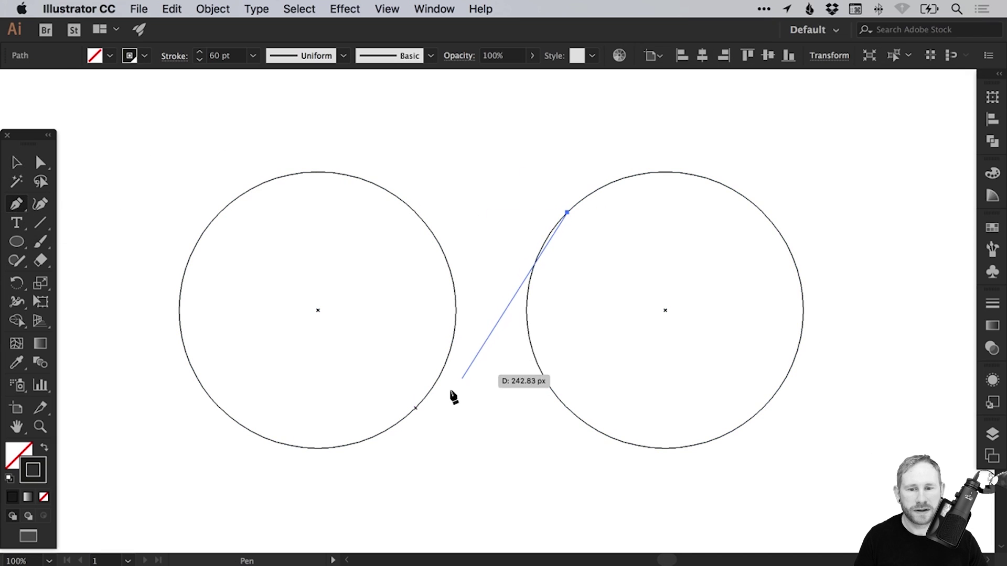
pyautogui.click(416, 408)
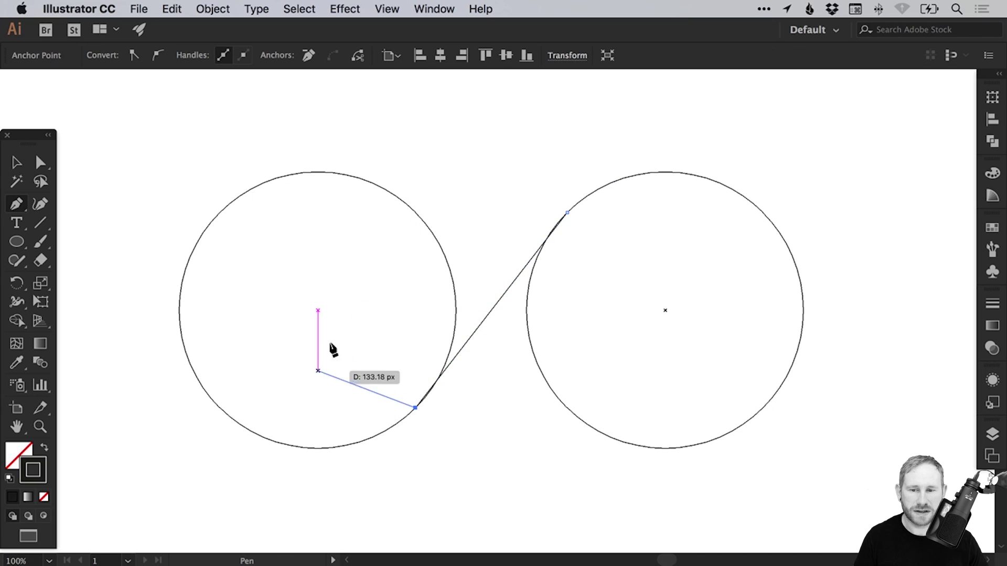
pyautogui.click(288, 6)
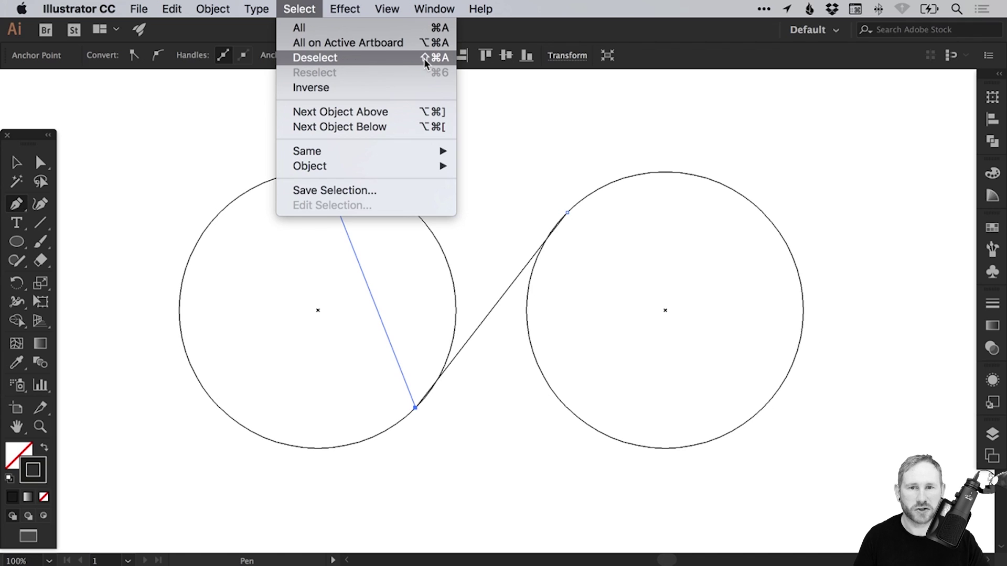
pyautogui.click(379, 58)
pyautogui.click(16, 163)
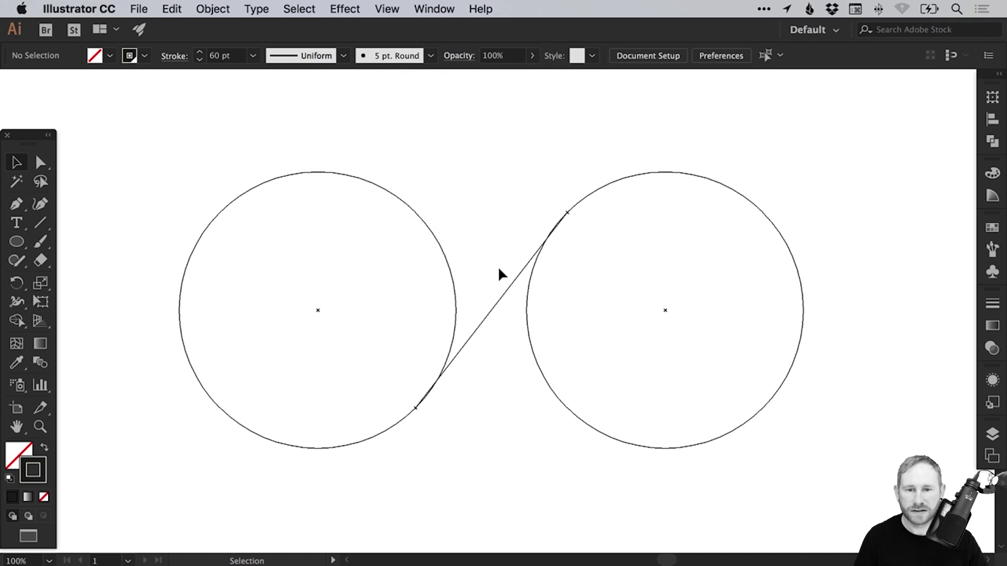
# Step: Copy the diagonal line between the circles and paste the copy in place
pyautogui.moveTo(496, 344); pyautogui.dragTo(495, 345)
pyautogui.click(172, 9)
pyautogui.click(181, 81)
pyautogui.click(172, 9)
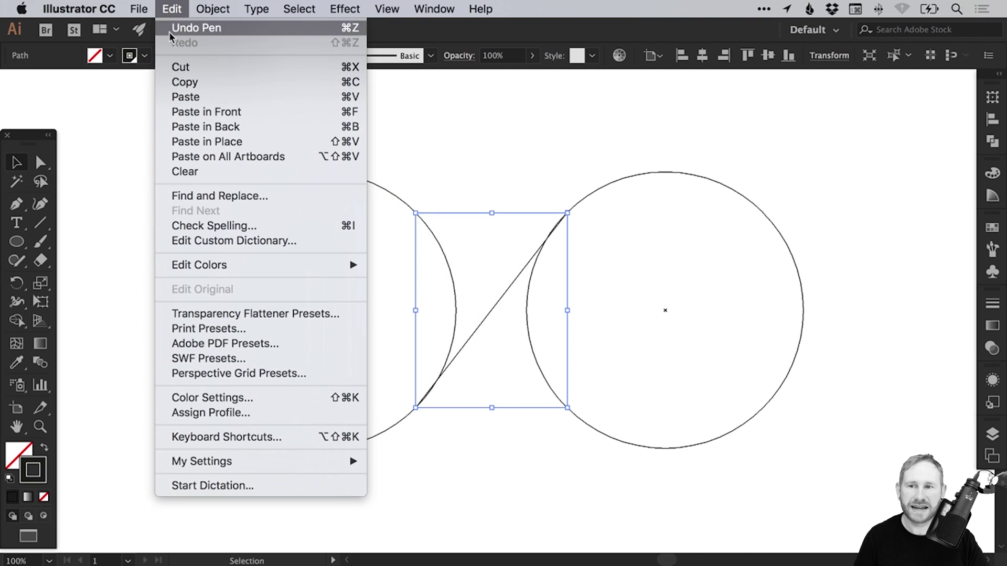
pyautogui.click(184, 142)
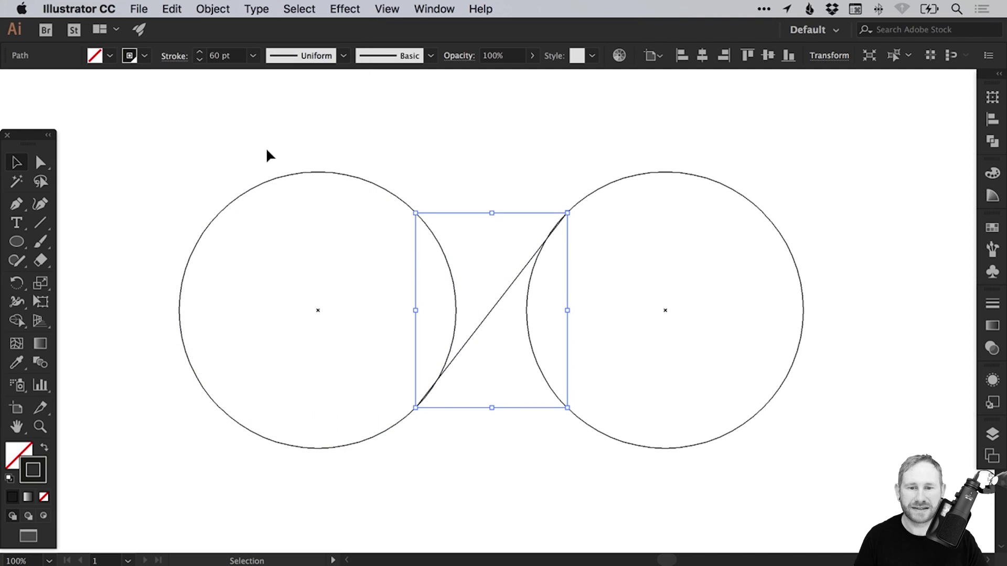
# Step: Reflect the pasted line across the vertical axis to form a cross between the circles, then deselect it
pyautogui.click(212, 8)
pyautogui.moveTo(207, 32)
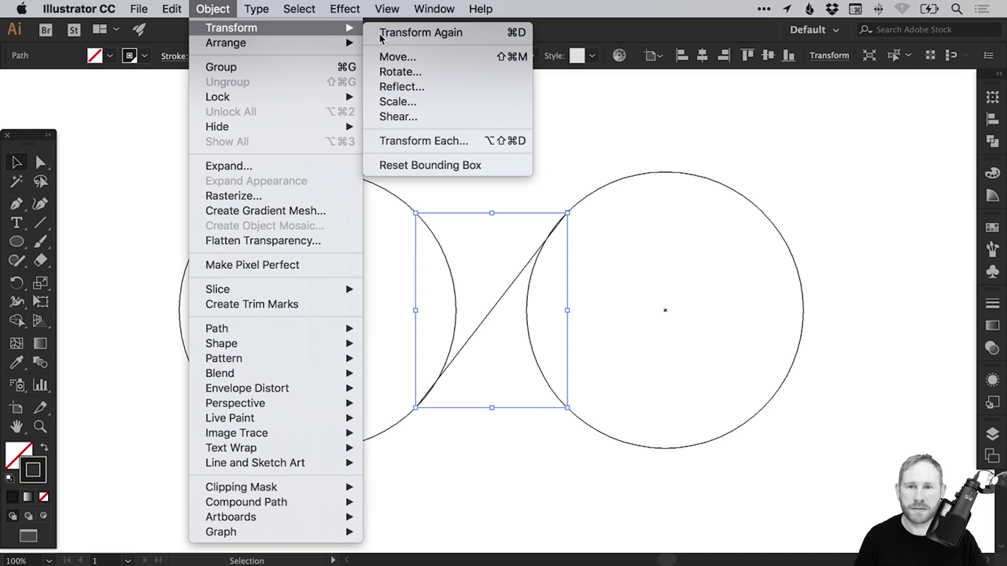
pyautogui.click(399, 87)
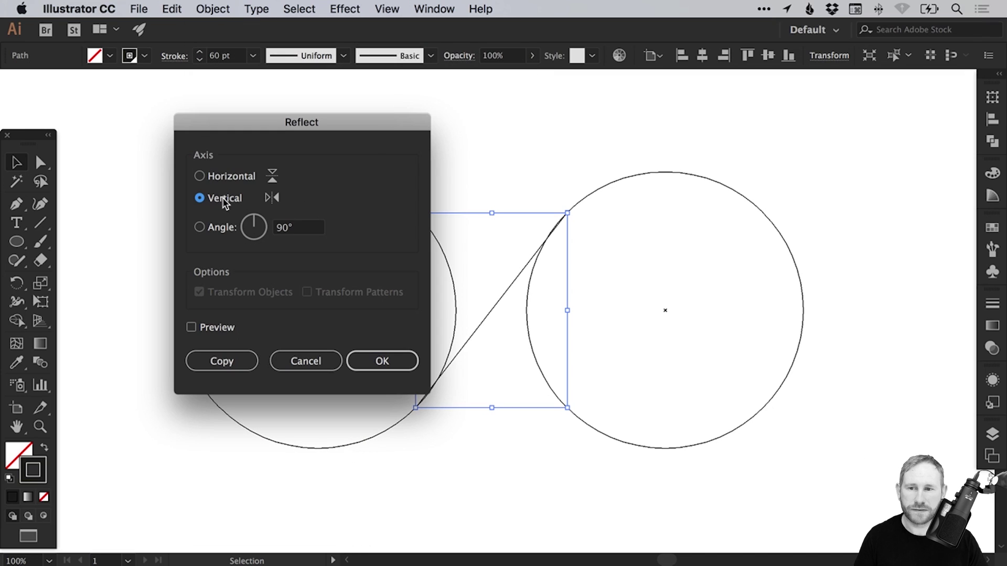
pyautogui.click(384, 361)
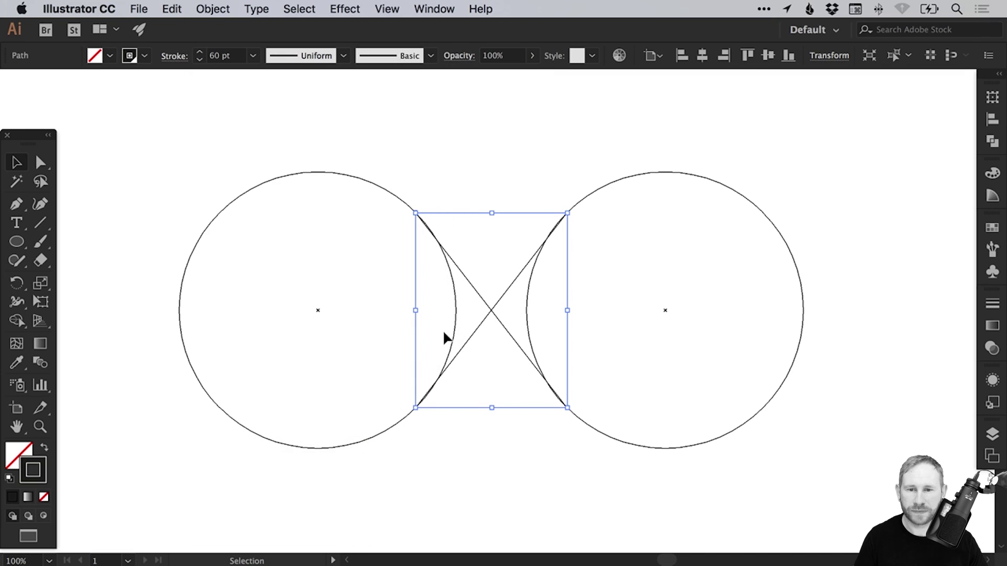
pyautogui.click(520, 250)
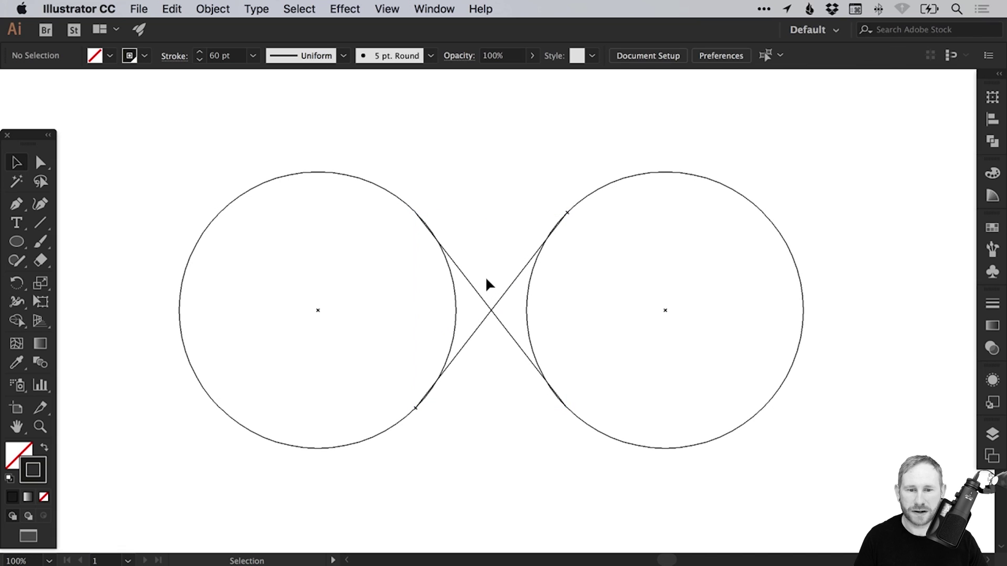
# Step: Examine at close range how the reflected line meets the left circle's upper-right edge, then return to 100% zoom
pyautogui.press('z')
pyautogui.moveTo(401, 196); pyautogui.dragTo(458, 270)
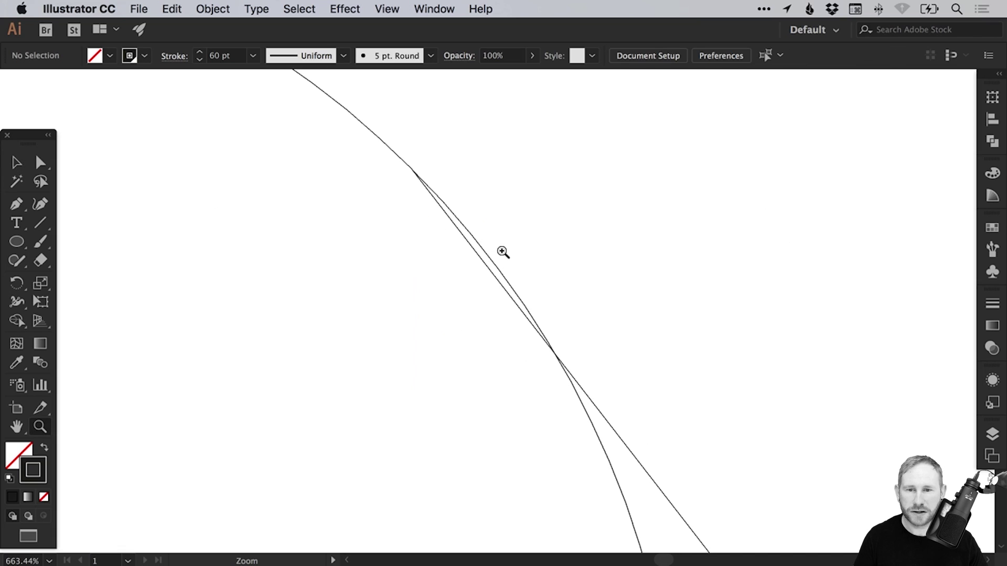
pyautogui.press('v')
pyautogui.scroll(-2, 530, 274)
pyautogui.hscroll(3, 531, 274)
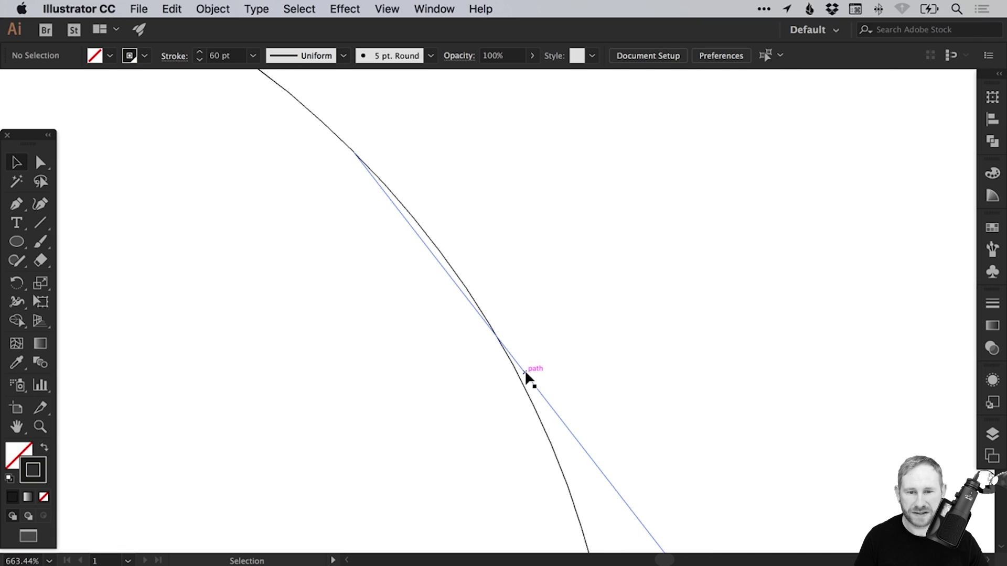
pyautogui.moveTo(527, 373); pyautogui.dragTo(535, 378)
pyautogui.press('super+1')
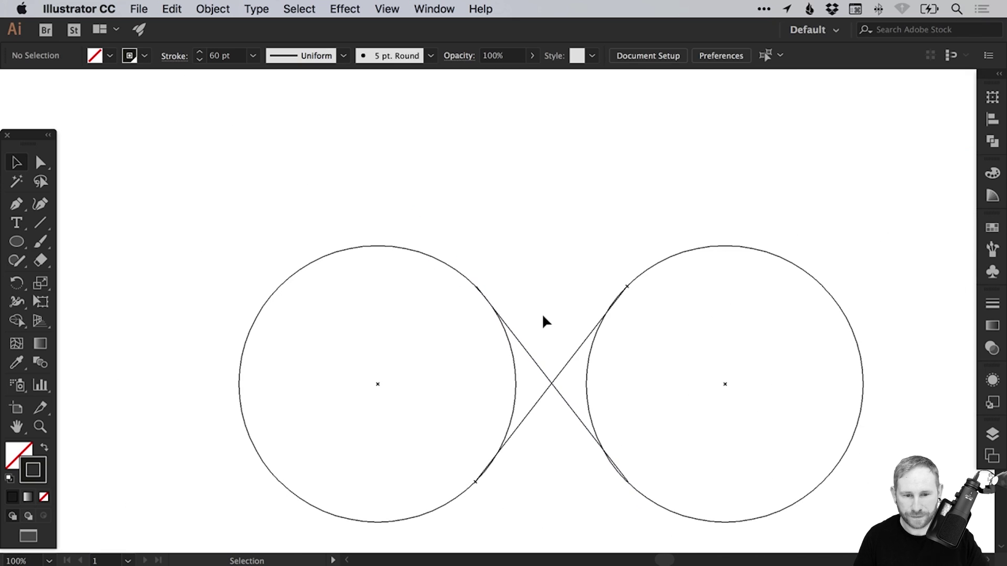
# Step: Move the reflected line's lower end anchor up along the right circle's outline so the line meets the curve tangentially
pyautogui.press('super+space')
pyautogui.moveTo(522, 356); pyautogui.dragTo(632, 502)
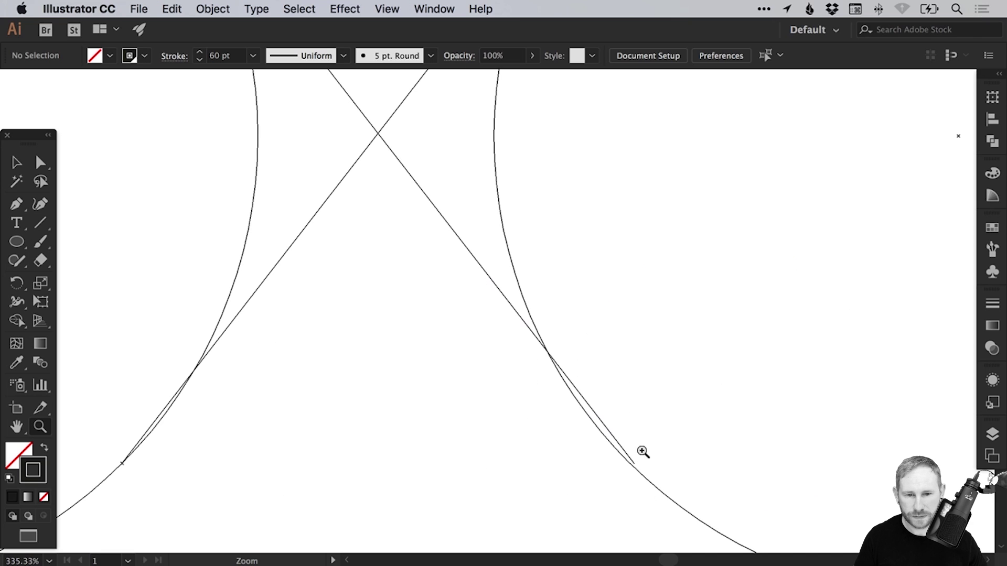
pyautogui.hscroll(3, 545, 324)
pyautogui.scroll(3, 546, 324)
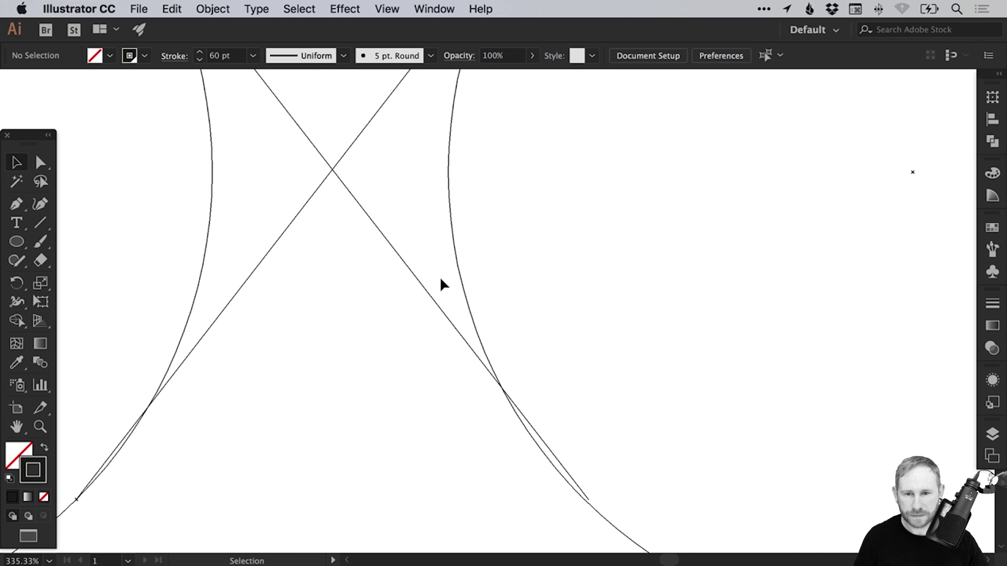
pyautogui.moveTo(431, 298)
pyautogui.mouseDown()
pyautogui.moveTo(424, 303)
pyautogui.moveTo(435, 301)
pyautogui.mouseUp()
pyautogui.click(546, 388)
pyautogui.press('space')
pyautogui.moveTo(550, 393); pyautogui.dragTo(493, 314)
pyautogui.press('super+space')
pyautogui.moveTo(414, 280); pyautogui.dragTo(598, 477)
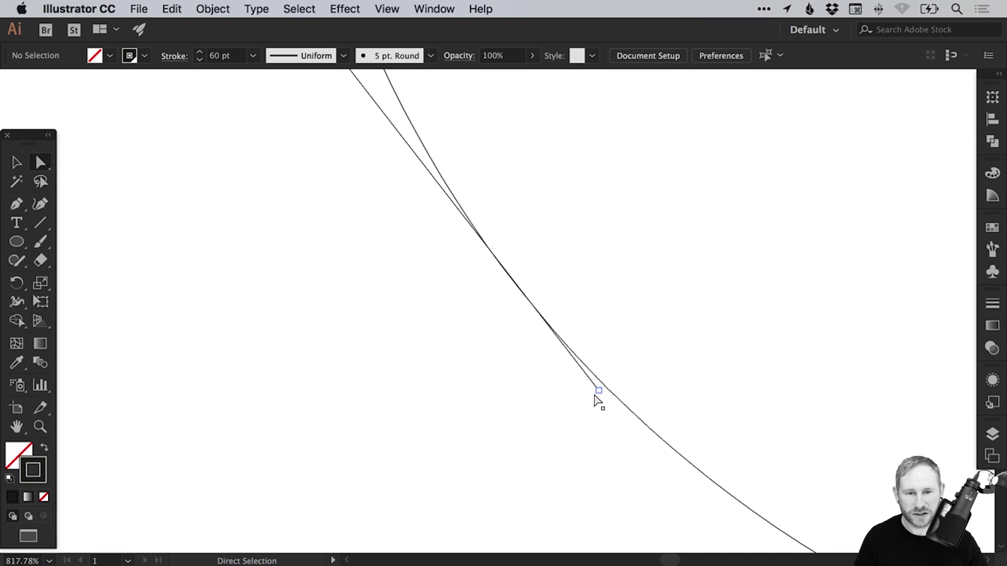
pyautogui.moveTo(597, 392); pyautogui.dragTo(529, 303)
# Step: Move the reflected line's upper end anchor down onto the left circle's outline at the tangent point and deselect it
pyautogui.scroll(5, 362, 236)
pyautogui.hscroll(-3, 362, 236)
pyautogui.scroll(-10, 367, 241)
pyautogui.scroll(5, 395, 208)
pyautogui.hscroll(-3, 396, 207)
pyautogui.moveTo(370, 166); pyautogui.dragTo(404, 214)
pyautogui.moveTo(473, 287); pyautogui.dragTo(522, 358)
pyautogui.click(588, 317)
# Step: Move the original diagonal's lower end anchor up onto the left circle's outline at the tangent point and deselect it
pyautogui.scroll(-15, 522, 358)
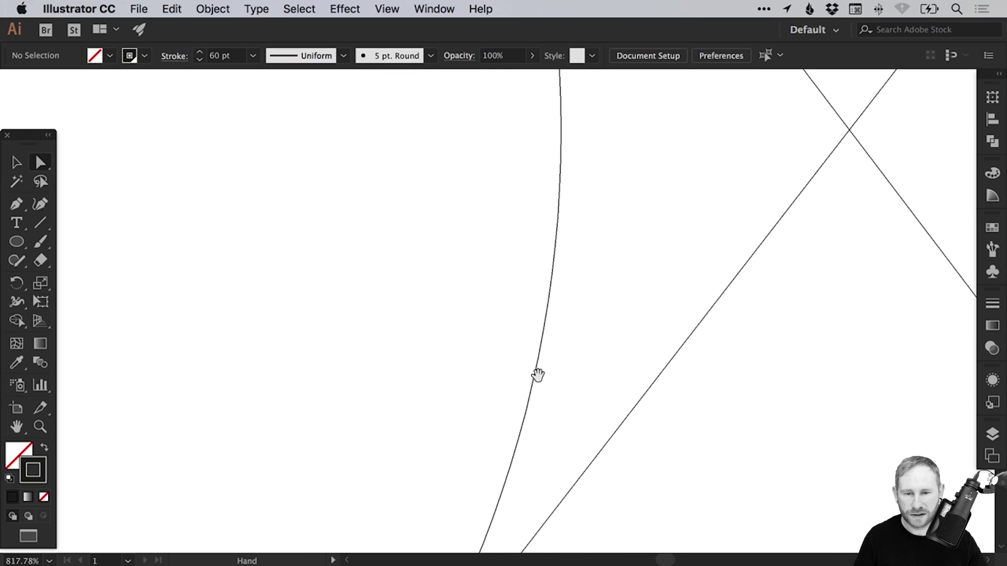
pyautogui.moveTo(462, 331); pyautogui.dragTo(427, 456)
pyautogui.click(422, 437)
pyautogui.moveTo(384, 482); pyautogui.dragTo(496, 363)
pyautogui.click(625, 306)
# Step: Move the original diagonal's upper end anchor down onto the right circle's outline at the tangent point, deselect, and return to 100% zoom
pyautogui.moveTo(518, 315); pyautogui.dragTo(473, 515)
pyautogui.scroll(10, 474, 514)
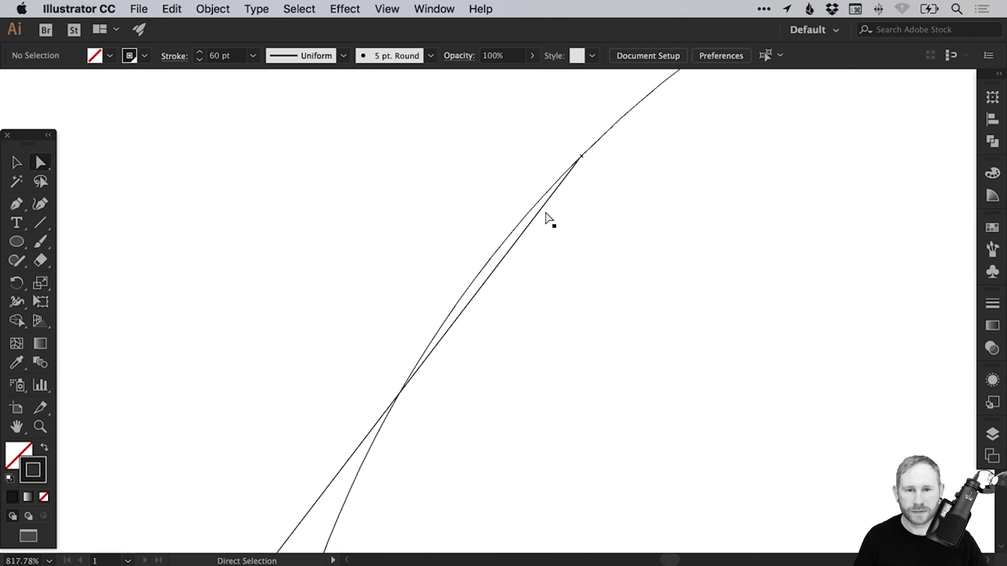
pyautogui.click(547, 214)
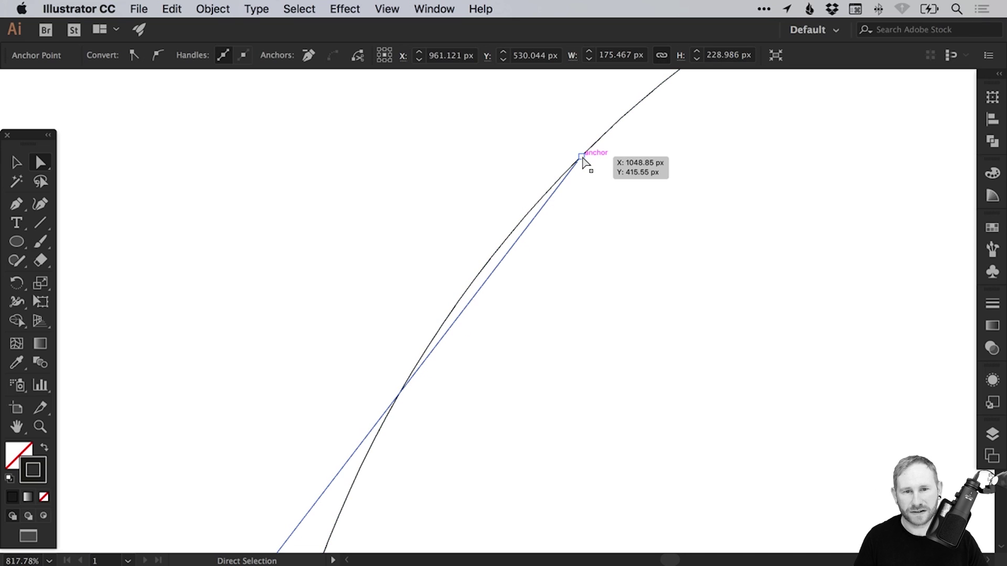
pyautogui.moveTo(541, 210); pyautogui.dragTo(459, 306)
pyautogui.click(409, 300)
pyautogui.press('super+1')
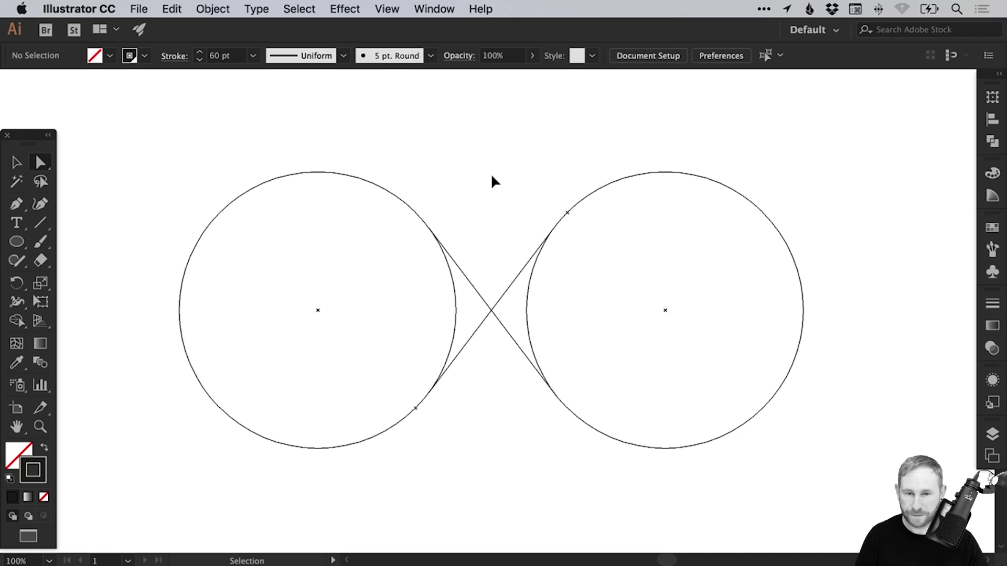
# Step: Preview the crossed design with its thick strokes, then return to outline view
pyautogui.press('super+y')
pyautogui.press('v')
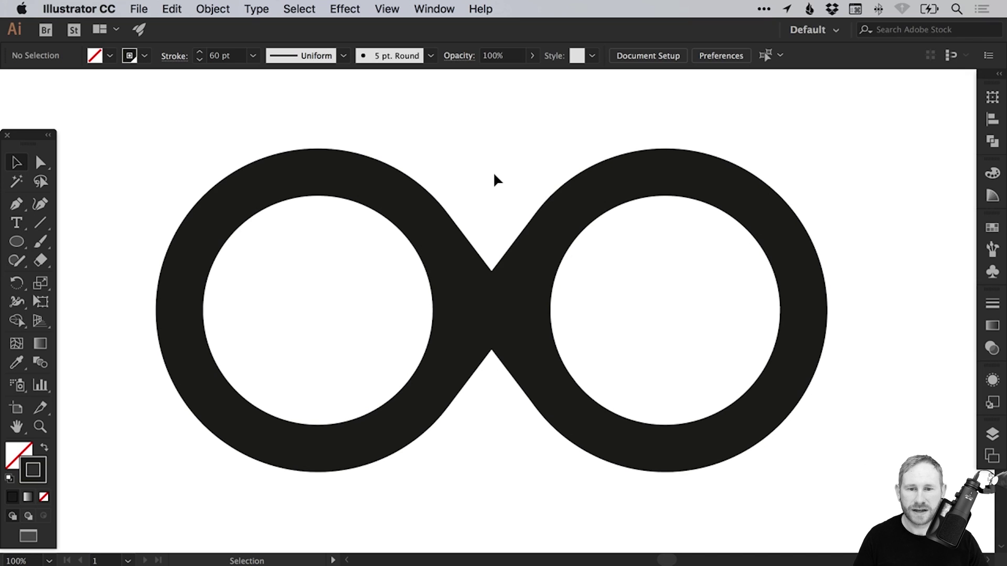
pyautogui.press('a')
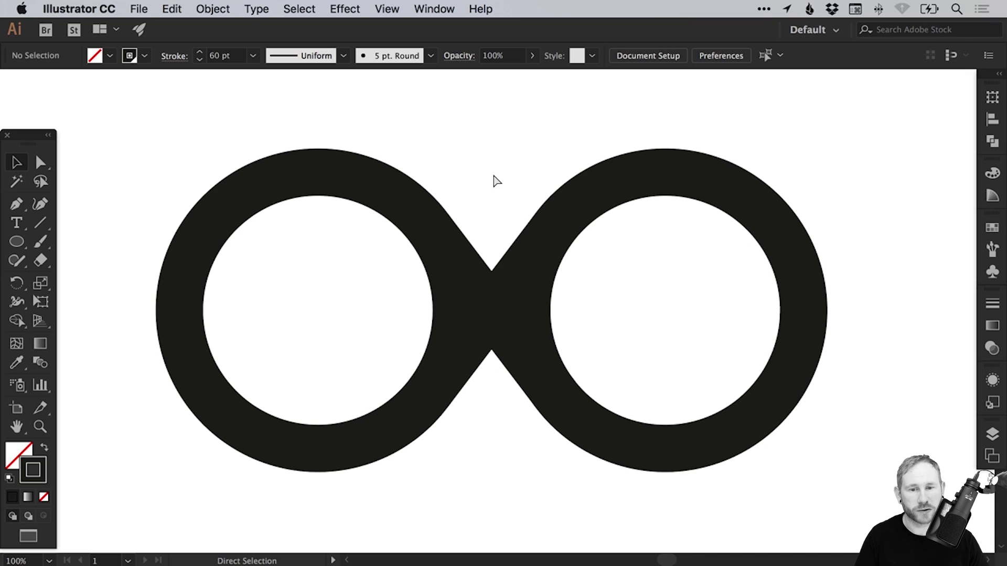
pyautogui.press('super+y')
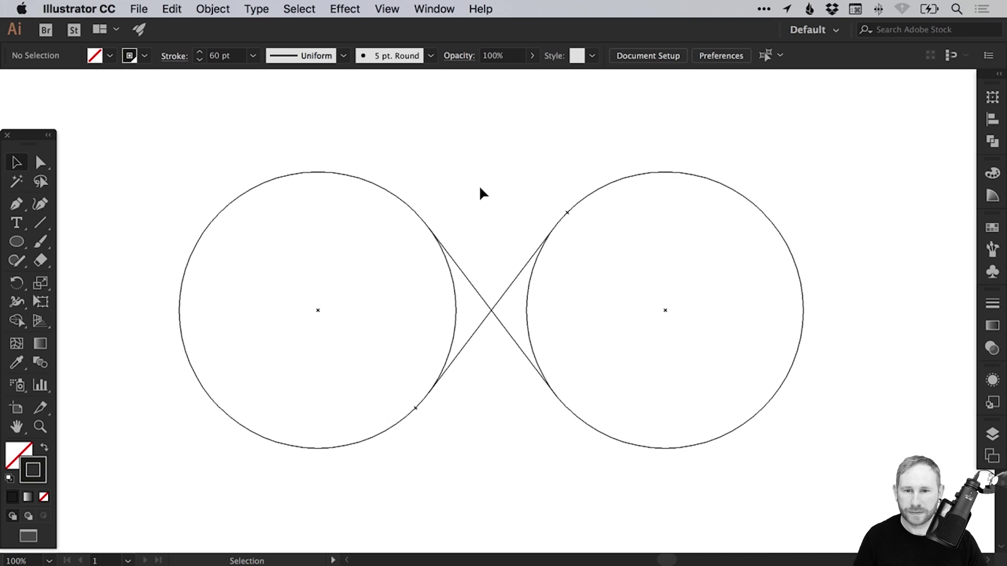
# Step: Select both crossing lines between the circles and lock them
pyautogui.press('super+space')
pyautogui.moveTo(346, 181); pyautogui.dragTo(491, 293)
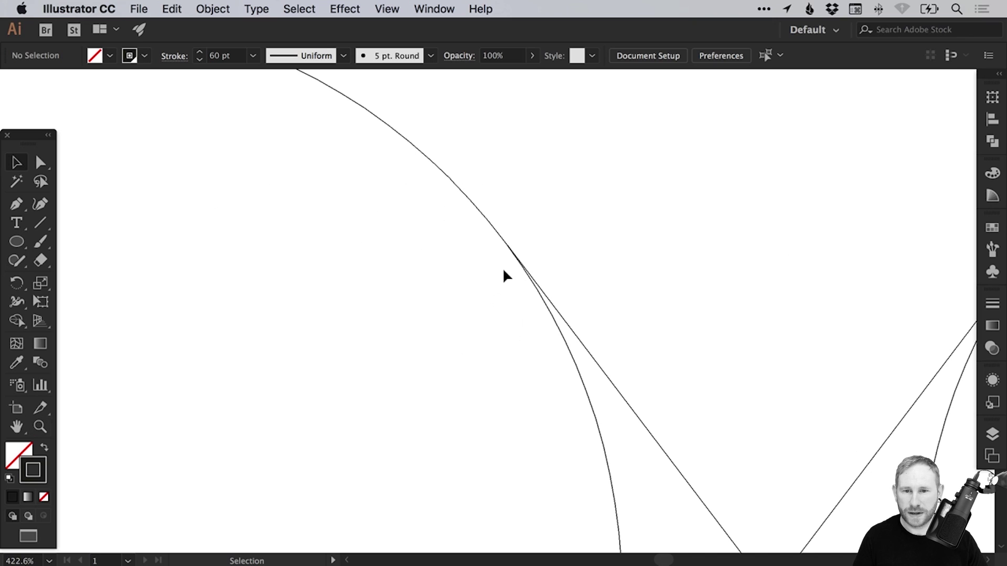
pyautogui.scroll(-5, 554, 294)
pyautogui.moveTo(684, 379); pyautogui.dragTo(748, 510)
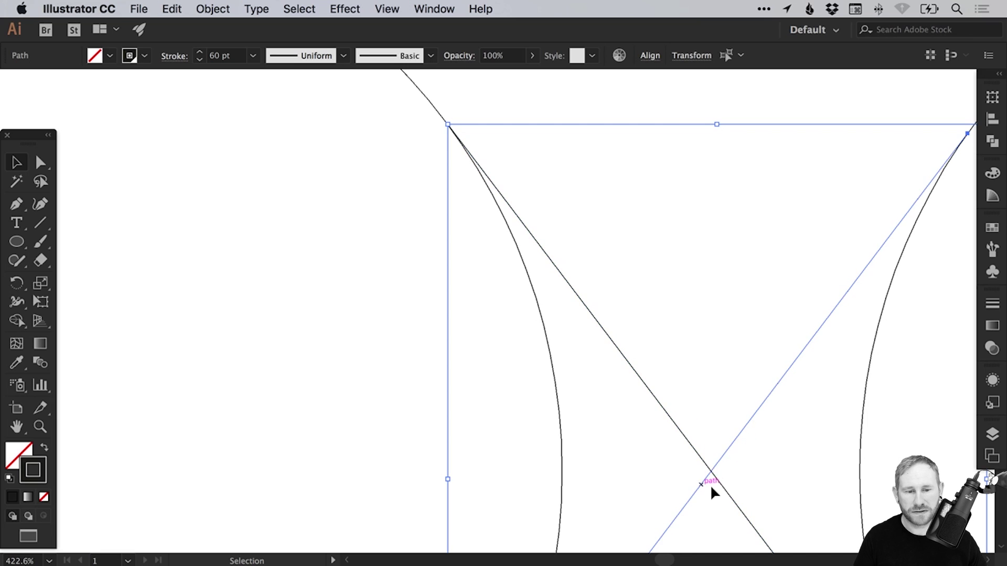
pyautogui.click(214, 10)
pyautogui.moveTo(222, 98)
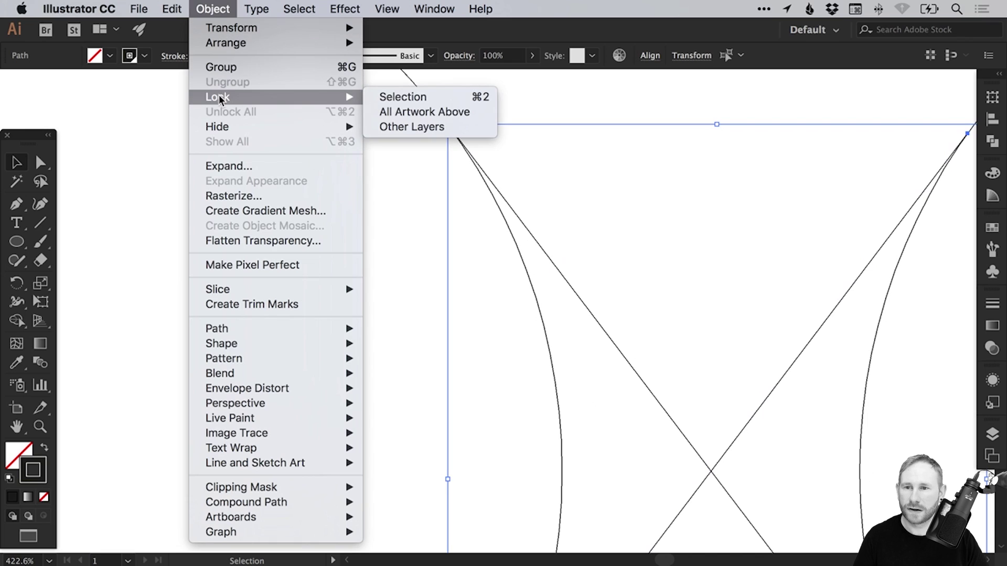
pyautogui.click(423, 104)
pyautogui.scroll(3, 396, 189)
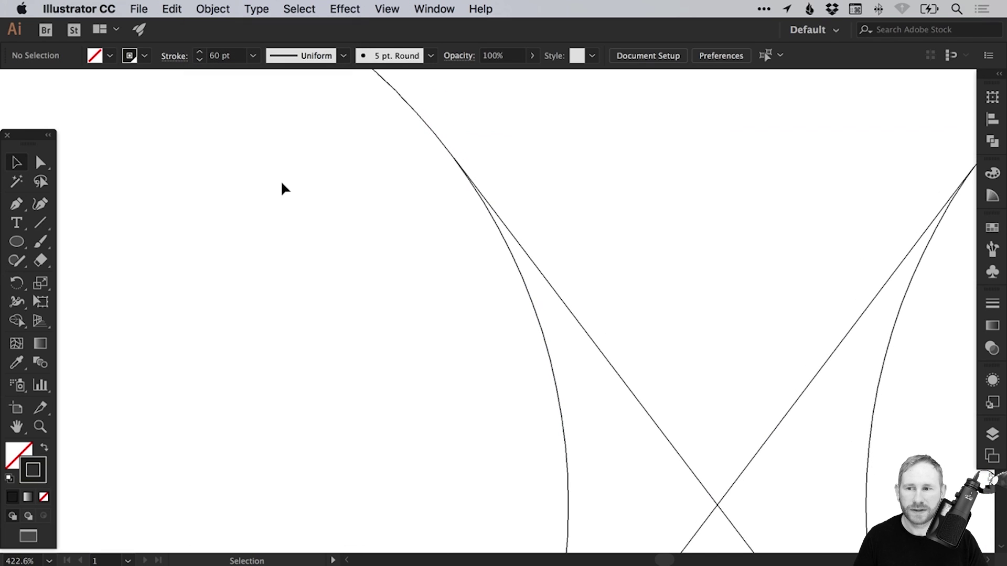
# Step: Add anchor points to the left circle near the crossing lines' upper and lower ends
pyautogui.moveTo(16, 203); pyautogui.dragTo(92, 226)
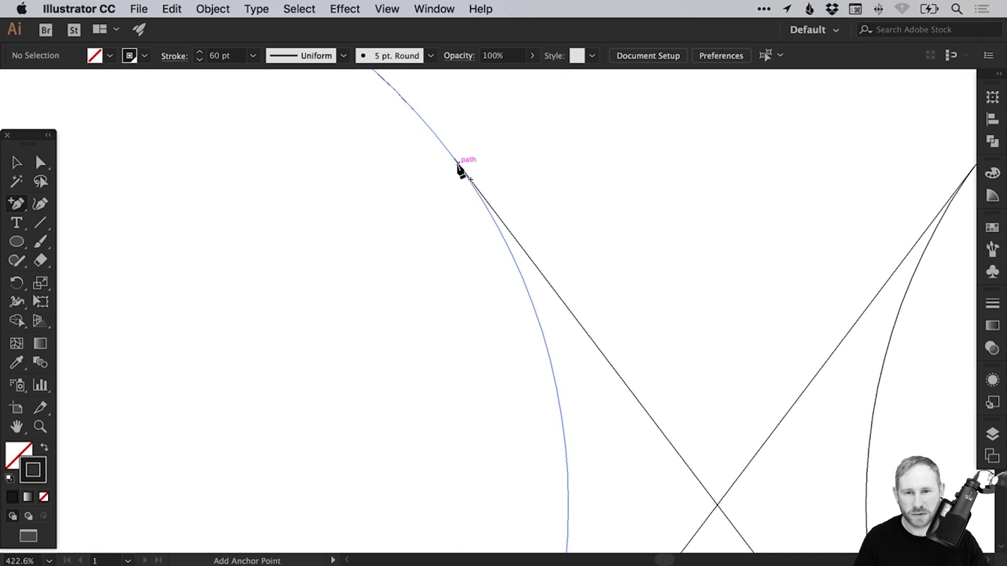
pyautogui.click(457, 163)
pyautogui.scroll(-10, 525, 355)
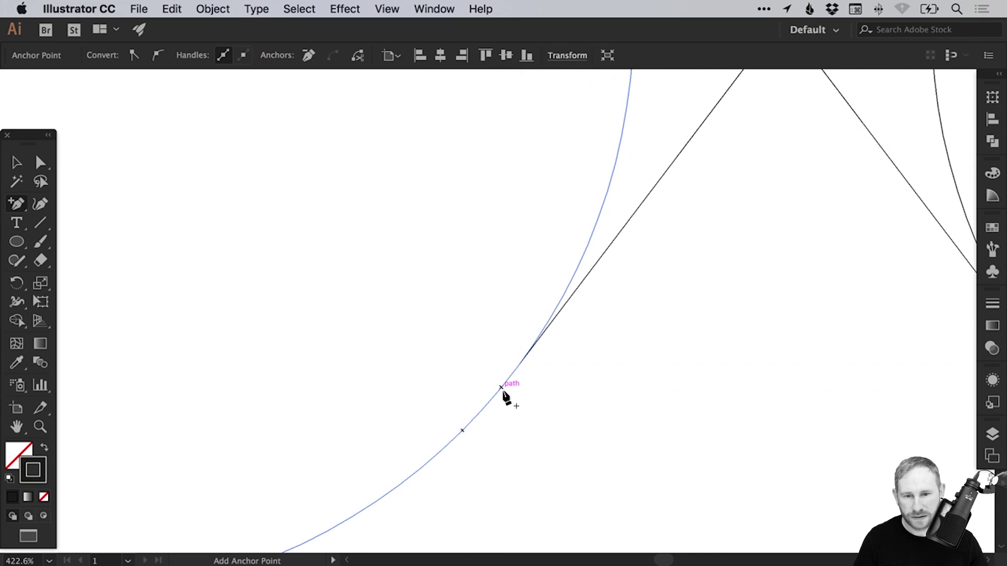
pyautogui.click(491, 401)
# Step: Delete the left circle's inner arc between the two added anchor points and deselect the path
pyautogui.scroll(-5, 526, 364)
pyautogui.scroll(-2, 477, 389)
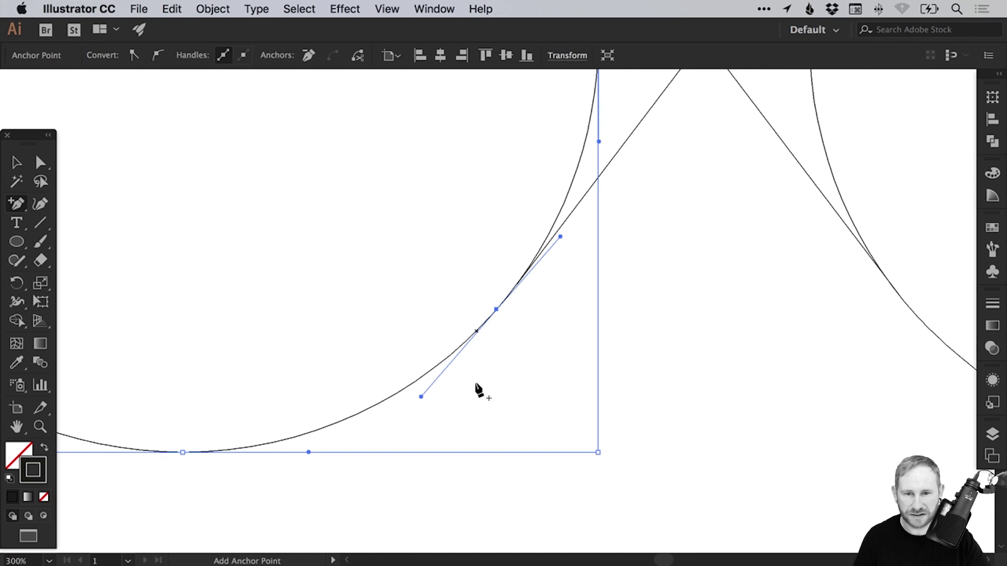
pyautogui.scroll(5, 589, 293)
pyautogui.scroll(-2, 545, 378)
pyautogui.scroll(5, 561, 382)
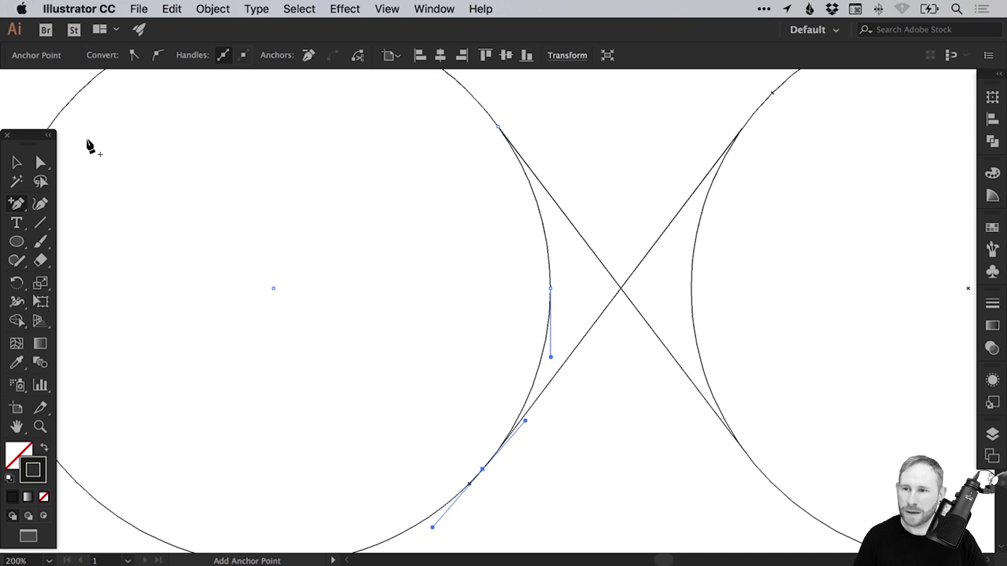
pyautogui.click(40, 164)
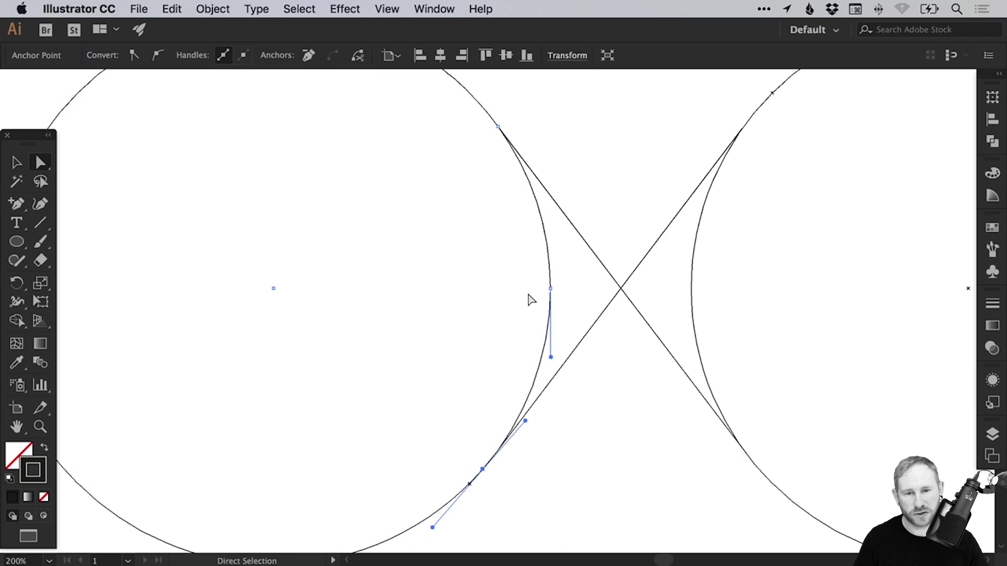
pyautogui.moveTo(565, 275); pyautogui.dragTo(524, 310)
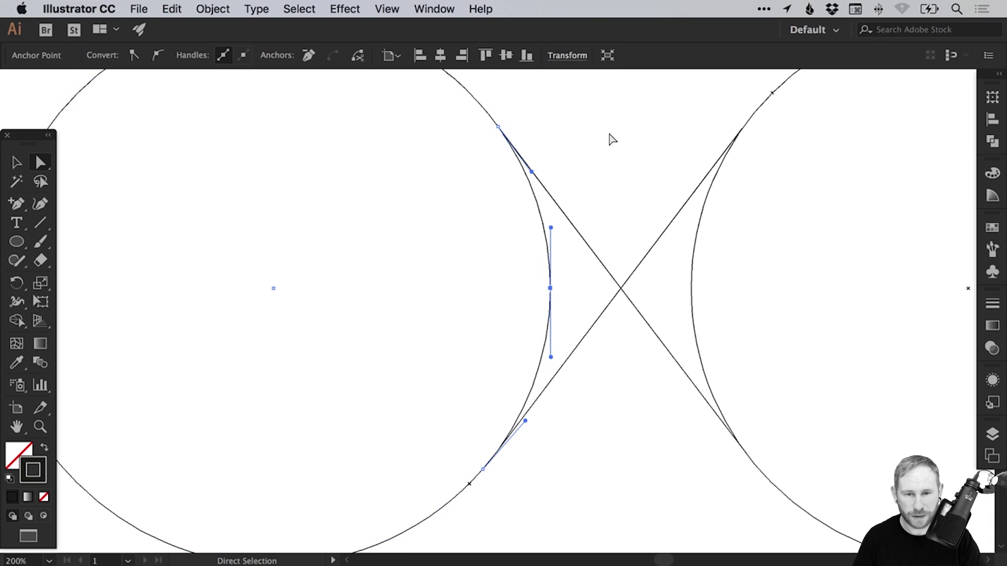
pyautogui.press('Delete')
pyautogui.click(618, 170)
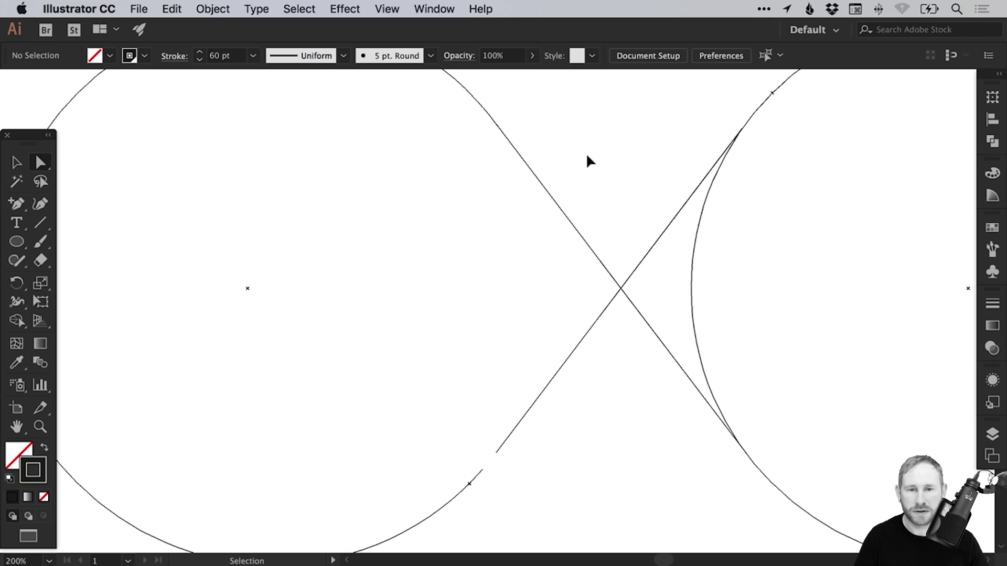
# Step: Preview the gap between the left arc and the lower crossing line with thick strokes, then inspect it closely in outline view
pyautogui.press('super+y')
pyautogui.scroll(-3, 586, 153)
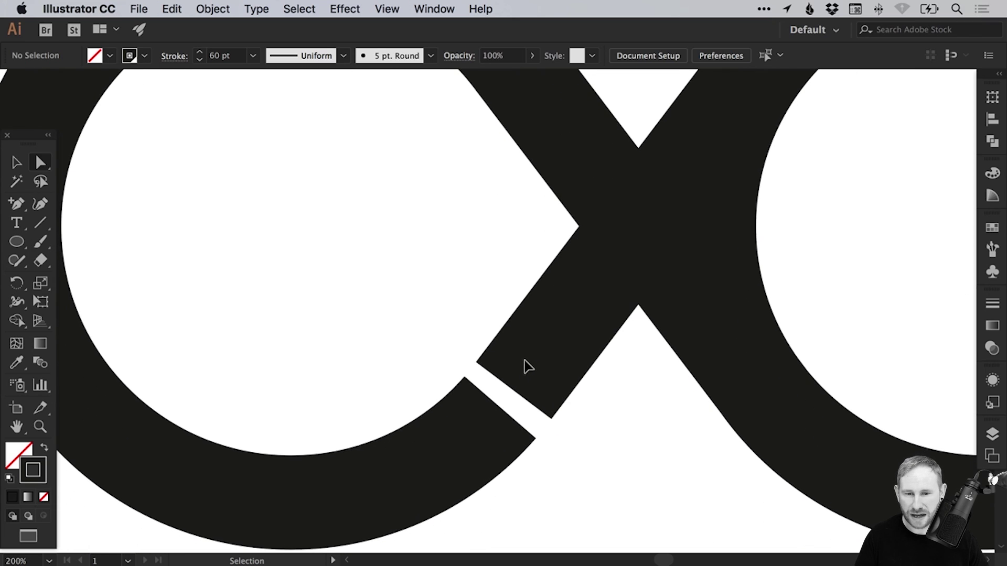
pyautogui.press('super+y')
pyautogui.press('z')
pyautogui.moveTo(440, 345); pyautogui.dragTo(576, 443)
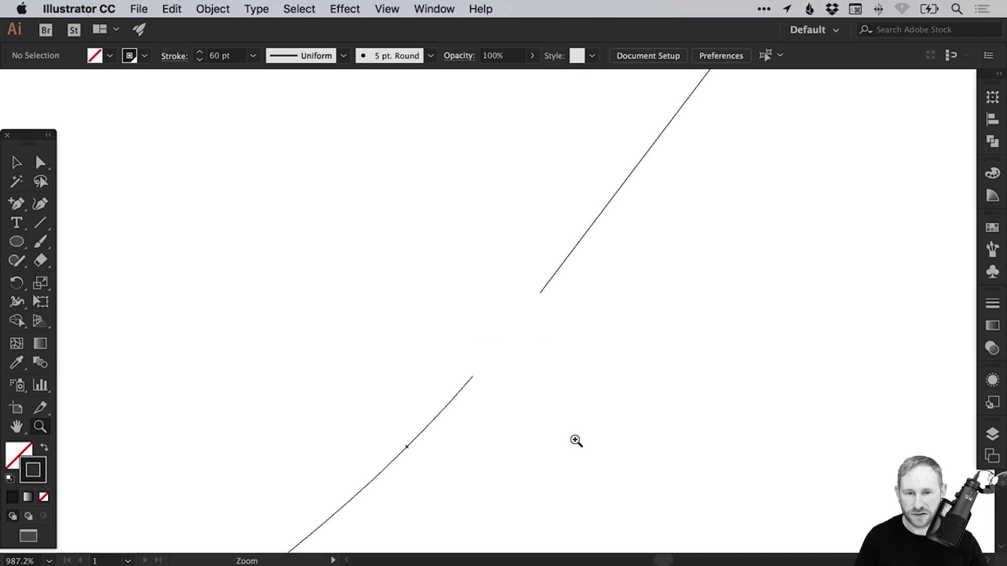
# Step: Try to select the facing endpoints of the left arc and the locked crossing line together
pyautogui.click(40, 163)
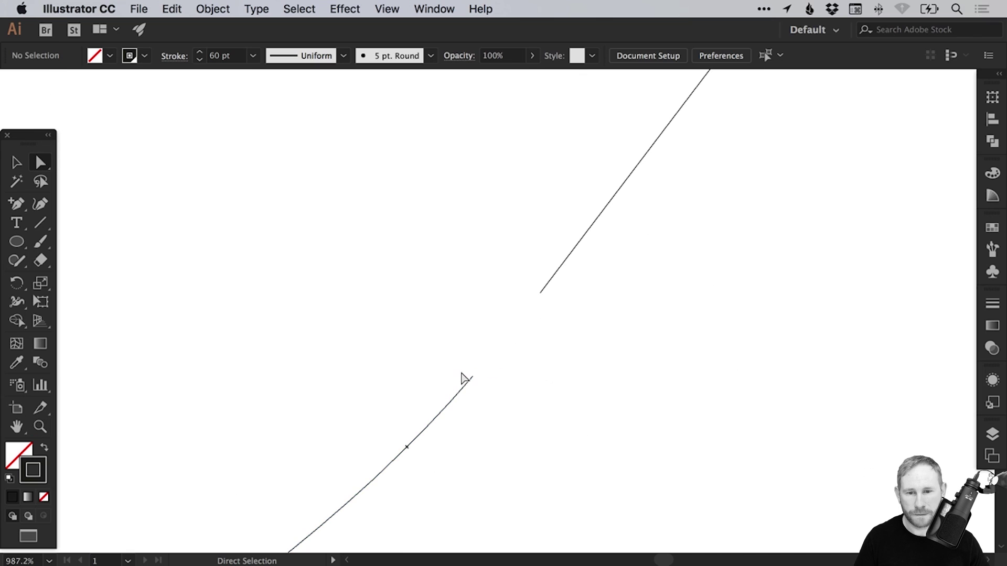
pyautogui.moveTo(457, 362); pyautogui.dragTo(482, 389)
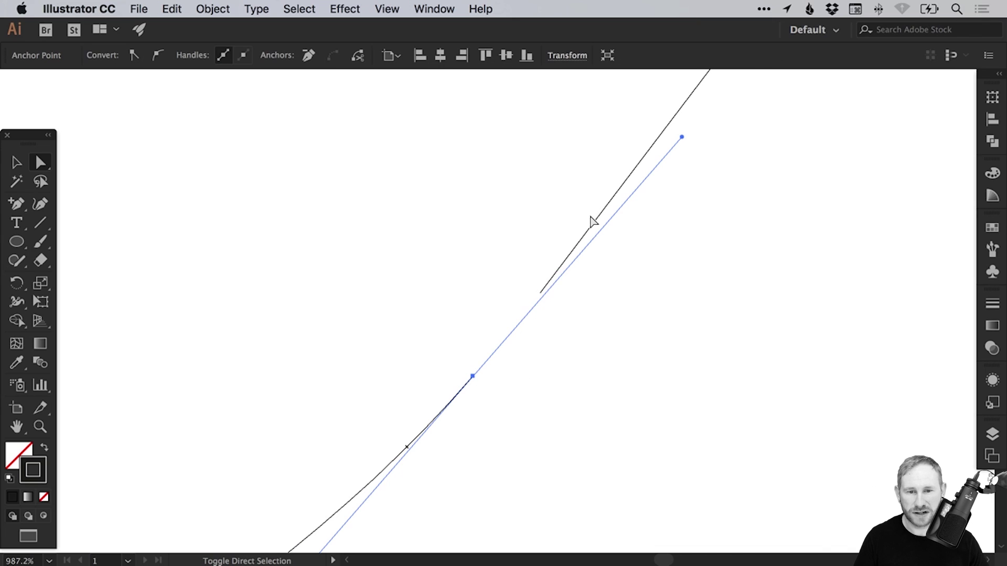
pyautogui.moveTo(471, 433); pyautogui.dragTo(542, 315)
pyautogui.moveTo(610, 210); pyautogui.dragTo(557, 323)
pyautogui.press('super+minus')
pyautogui.press('super+minus')
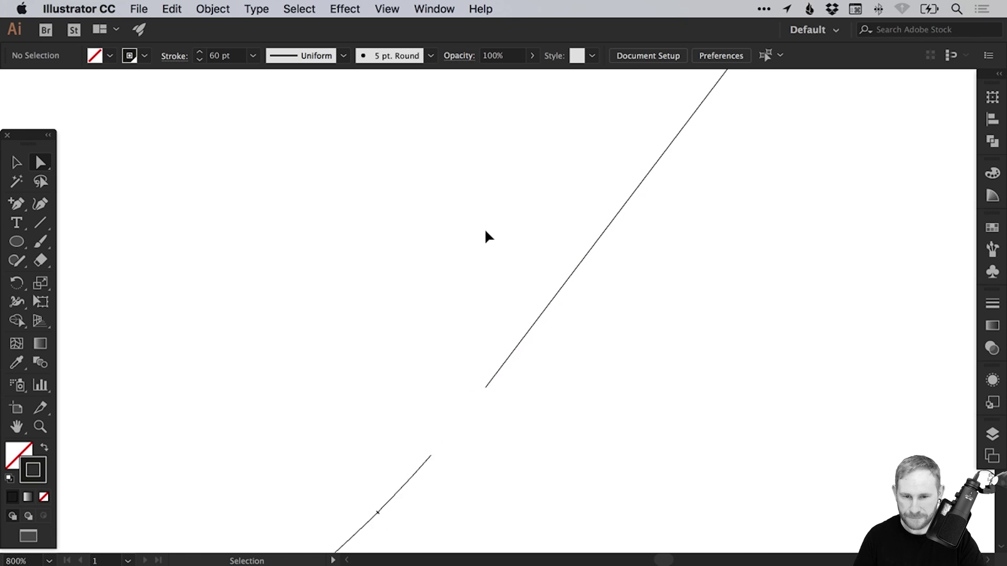
pyautogui.moveTo(448, 343); pyautogui.dragTo(498, 370)
pyautogui.click(514, 416)
pyautogui.moveTo(657, 253); pyautogui.dragTo(580, 414)
pyautogui.scroll(3, 588, 304)
pyautogui.press('v')
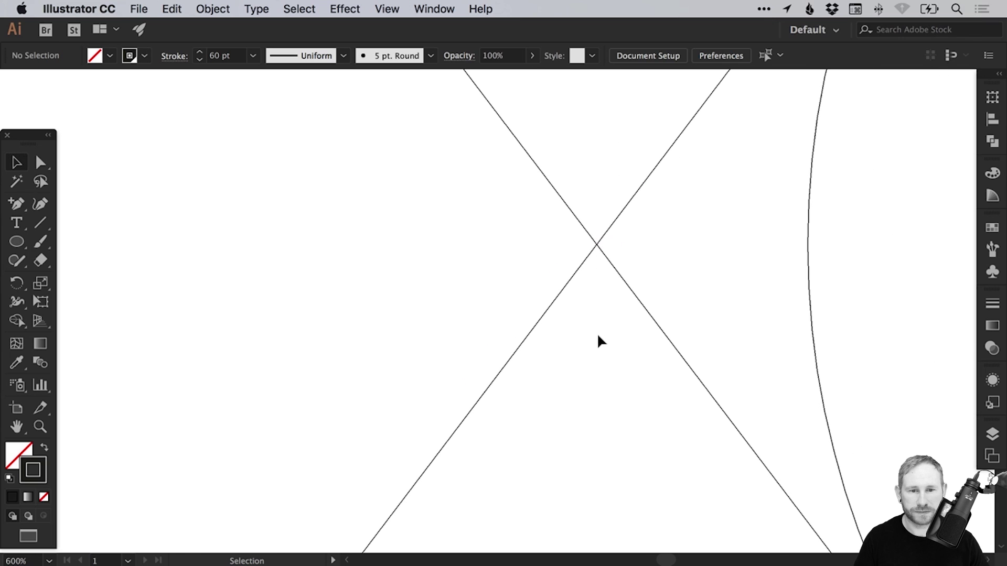
# Step: Unlock all locked artwork and deselect everything
pyautogui.click(213, 9)
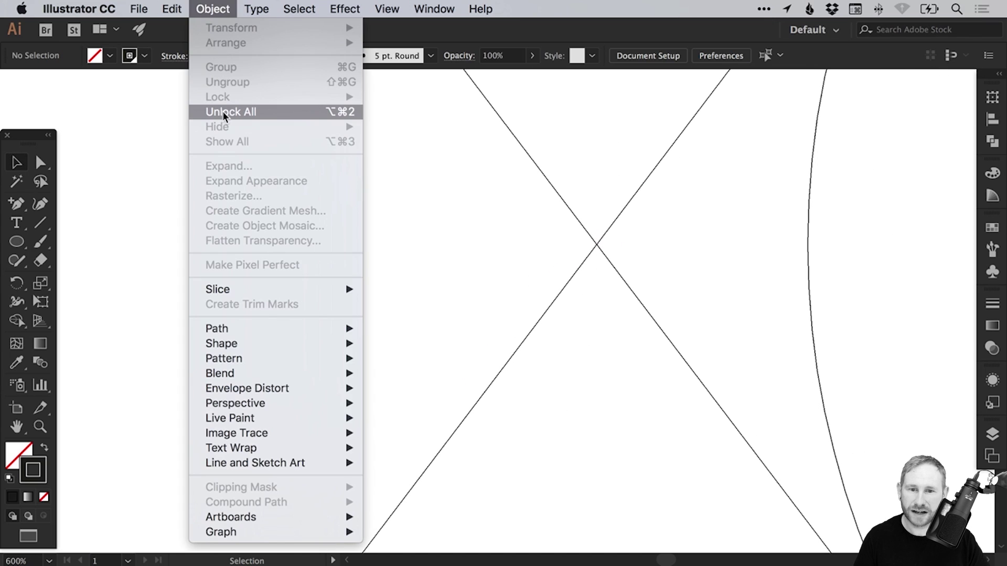
pyautogui.click(223, 106)
pyautogui.moveTo(465, 417); pyautogui.dragTo(524, 308)
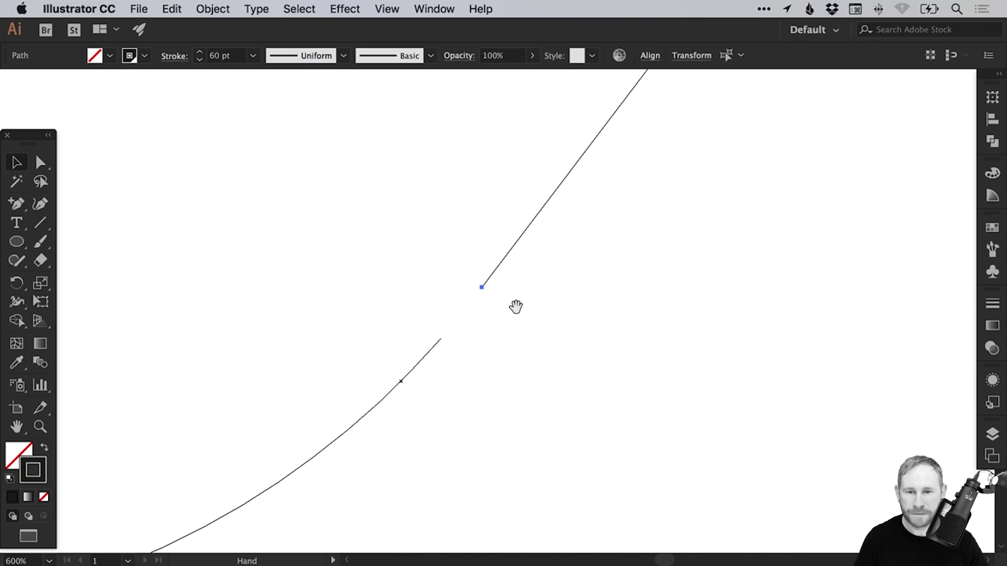
pyautogui.click(388, 281)
# Step: Select the facing endpoints of the left arc and the crossing line at the lower gap and join them
pyautogui.click(42, 163)
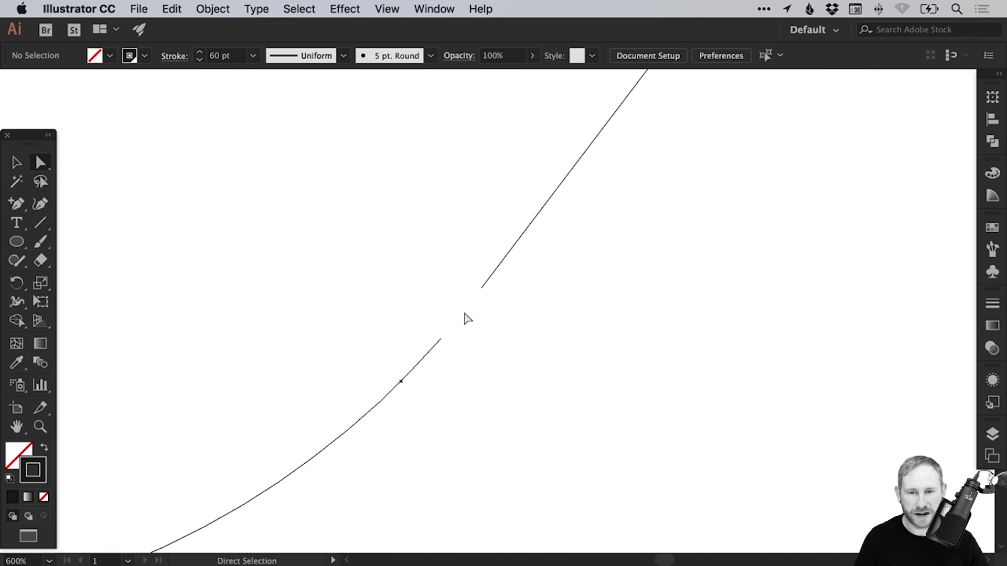
pyautogui.moveTo(442, 339)
pyautogui.mouseDown()
pyautogui.moveTo(456, 355)
pyautogui.moveTo(449, 347)
pyautogui.mouseUp()
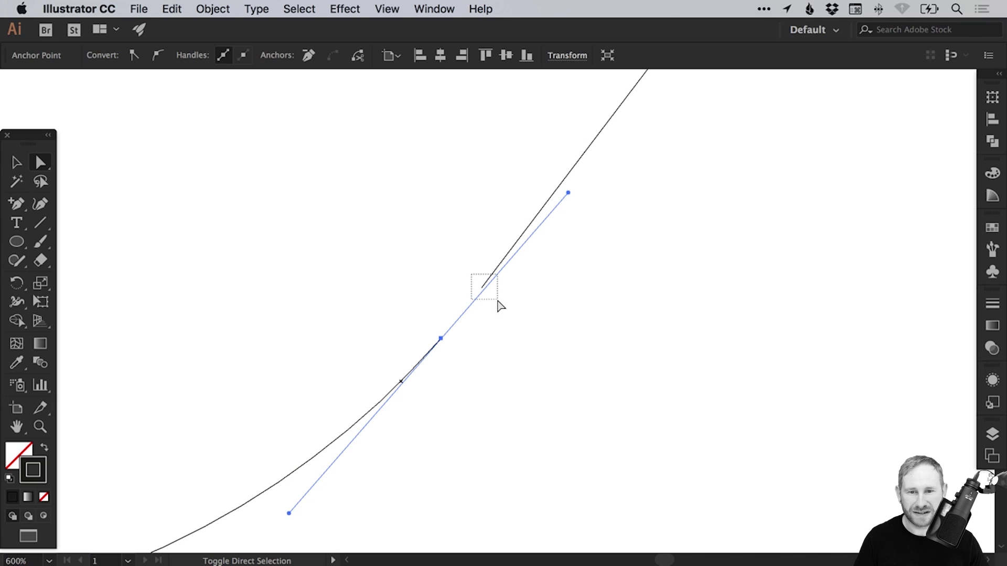
pyautogui.moveTo(500, 305); pyautogui.dragTo(497, 303)
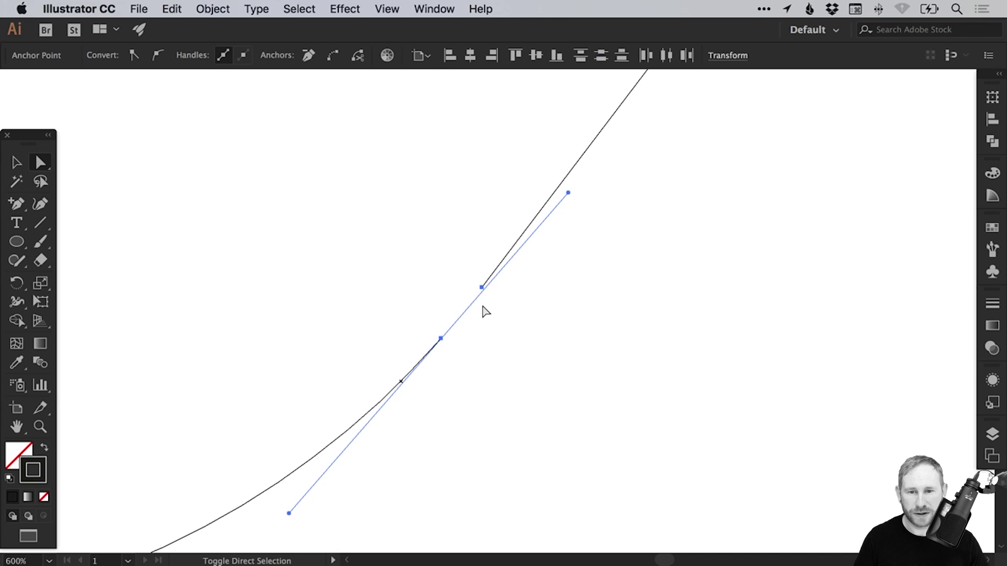
pyautogui.click(212, 8)
pyautogui.moveTo(278, 332)
pyautogui.click(388, 328)
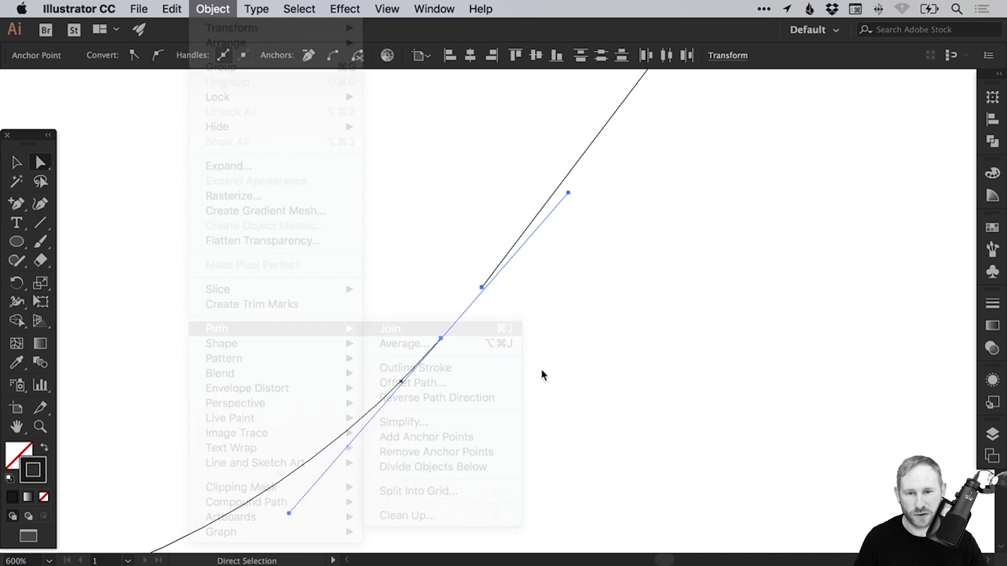
pyautogui.click(573, 379)
# Step: Examine the whole design with its thick strokes in preview mode at 100% zoom
pyautogui.press('v')
pyautogui.press('super+minus')
pyautogui.press('super+minus')
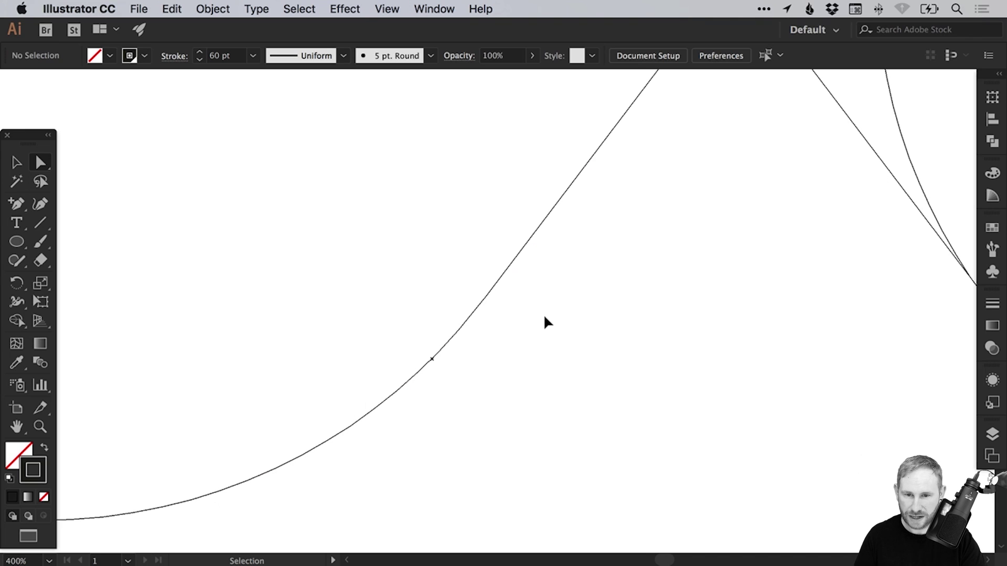
pyautogui.press('super+y')
pyautogui.press('super+minus')
pyautogui.press('super+minus')
pyautogui.press('super+minus')
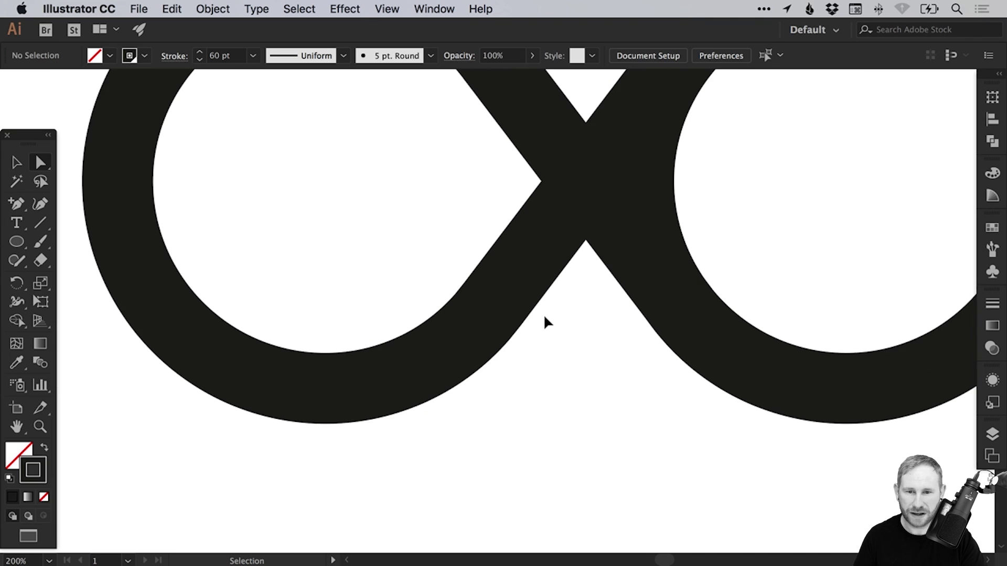
pyautogui.moveTo(529, 279); pyautogui.dragTo(459, 373)
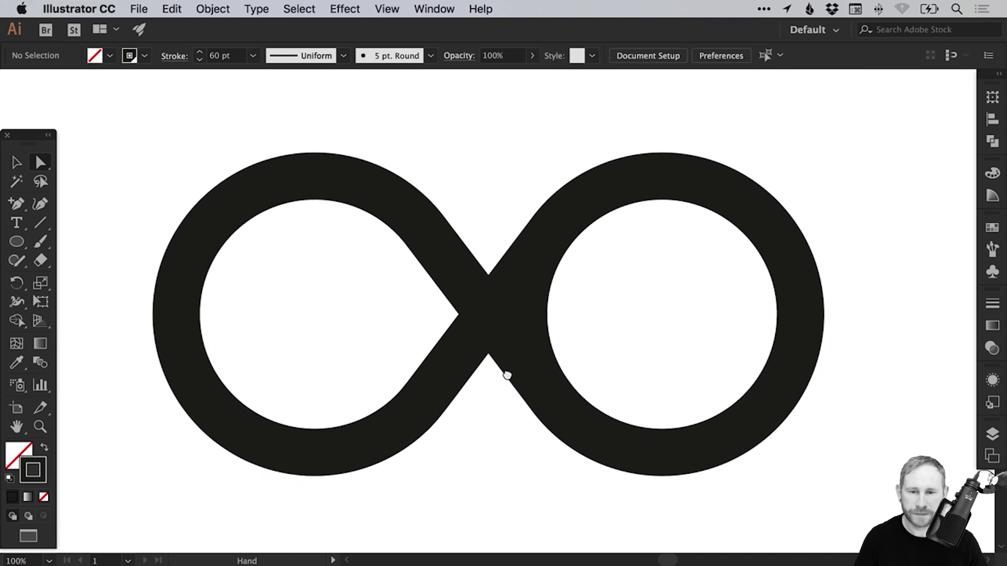
pyautogui.press('v')
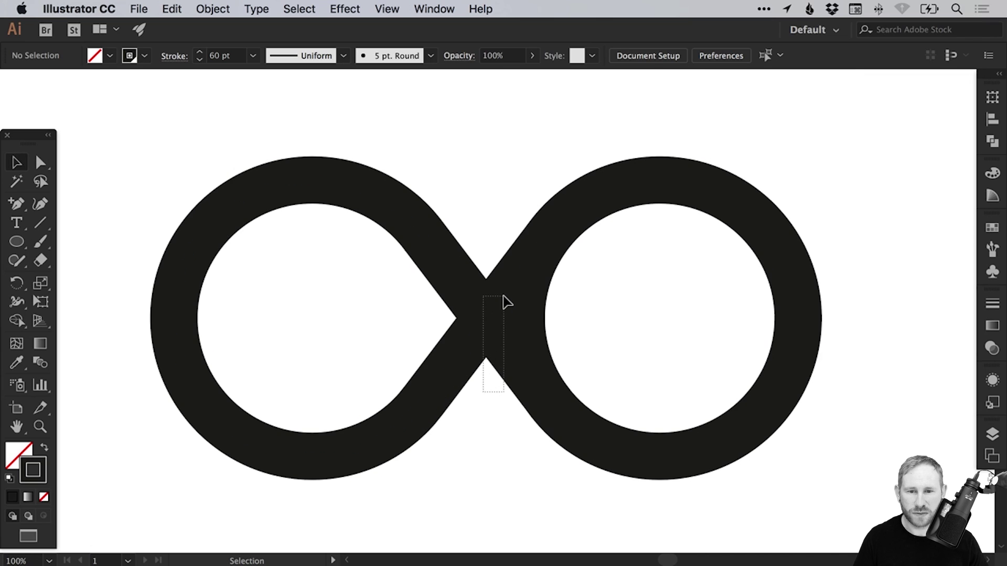
# Step: Select the left loop together with both crossing lines and lock the selection
pyautogui.click(504, 317)
pyautogui.click(486, 220)
pyautogui.click(482, 317)
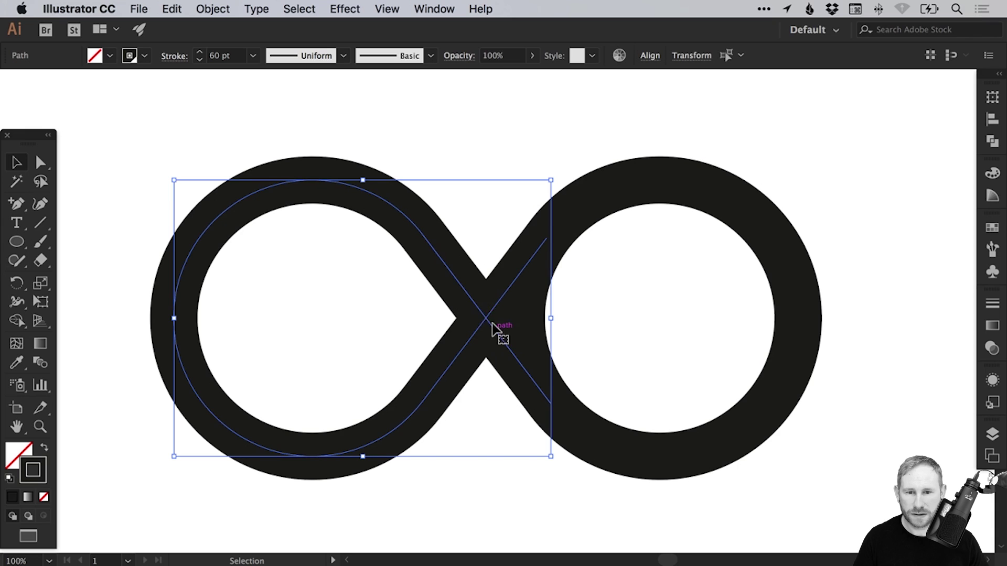
pyautogui.click(228, 11)
pyautogui.moveTo(285, 103)
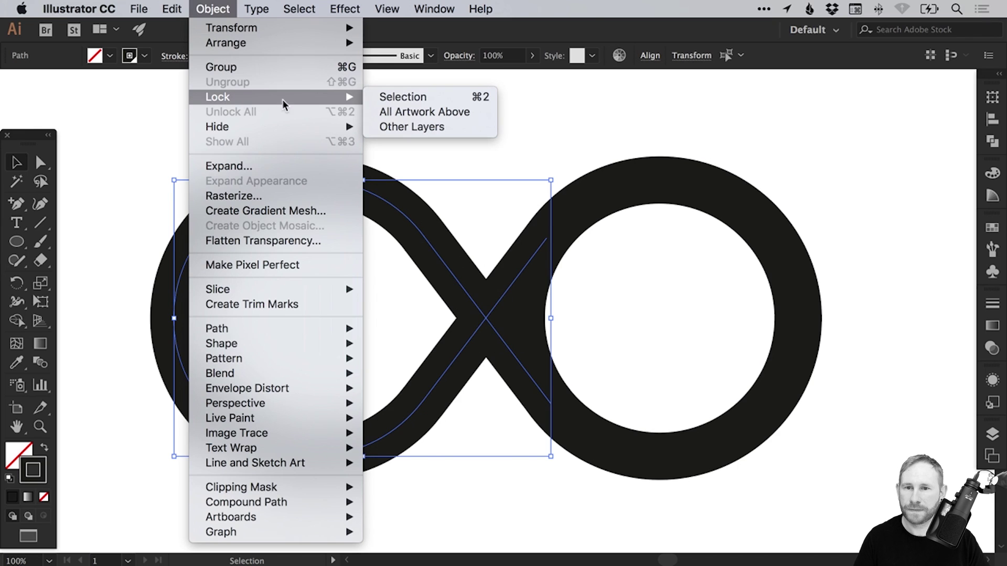
pyautogui.click(379, 99)
# Step: In outline view, add anchor points to the right circle near the crossing lines' upper and lower ends
pyautogui.press('super+y')
pyautogui.moveTo(486, 231); pyautogui.dragTo(567, 381)
pyautogui.scroll(5, 539, 202)
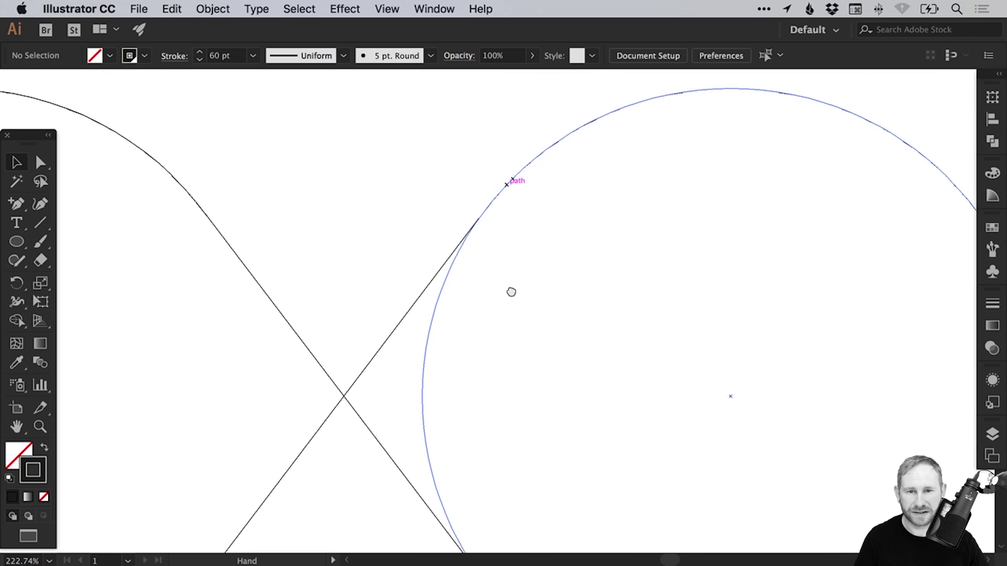
pyautogui.click(19, 209)
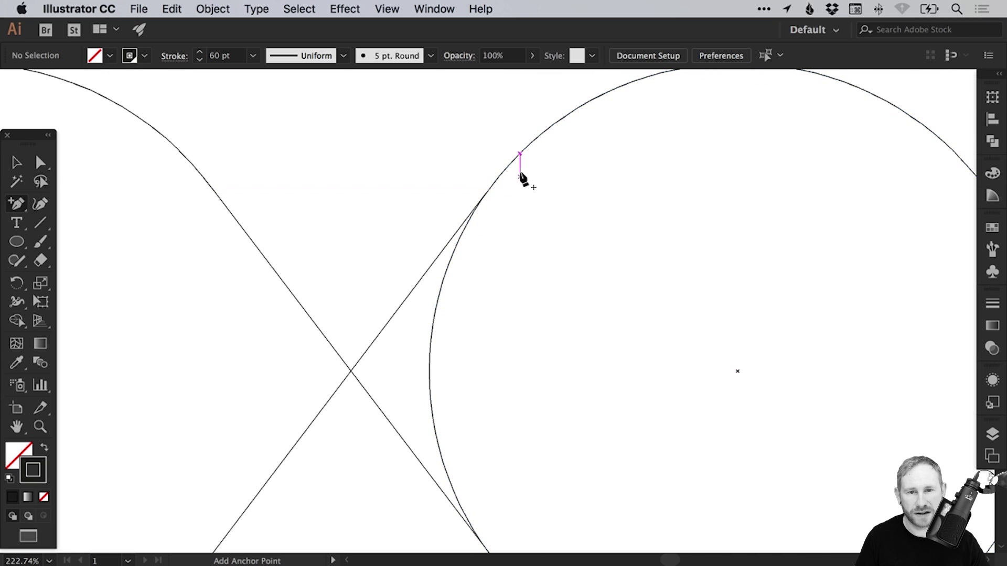
pyautogui.click(514, 160)
pyautogui.scroll(-8, 544, 353)
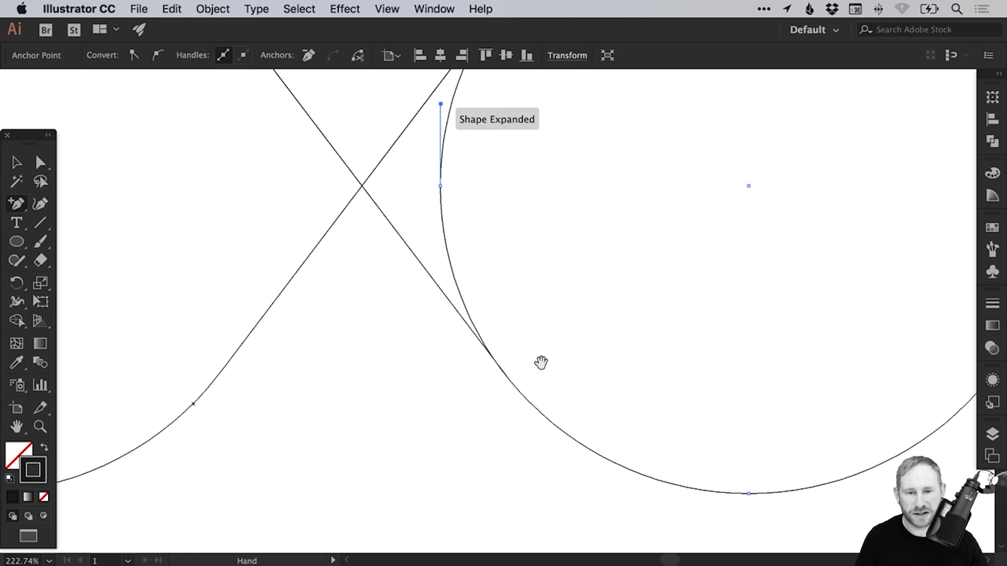
pyautogui.click(517, 388)
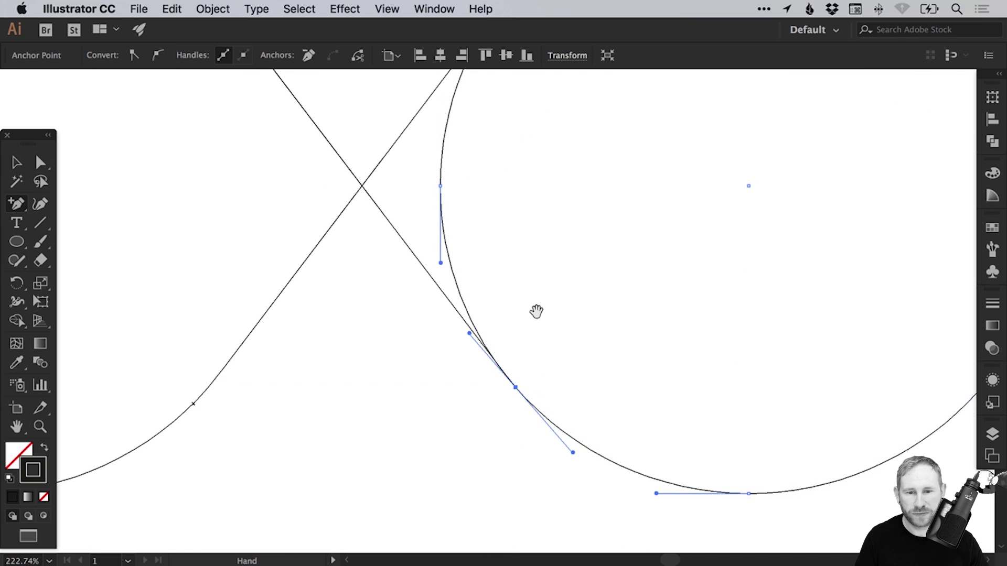
# Step: Delete the right circle's inner arc between the two added anchor points and deselect the path
pyautogui.moveTo(535, 318); pyautogui.dragTo(515, 360)
pyautogui.click(40, 163)
pyautogui.moveTo(505, 214); pyautogui.dragTo(420, 277)
pyautogui.click(419, 250)
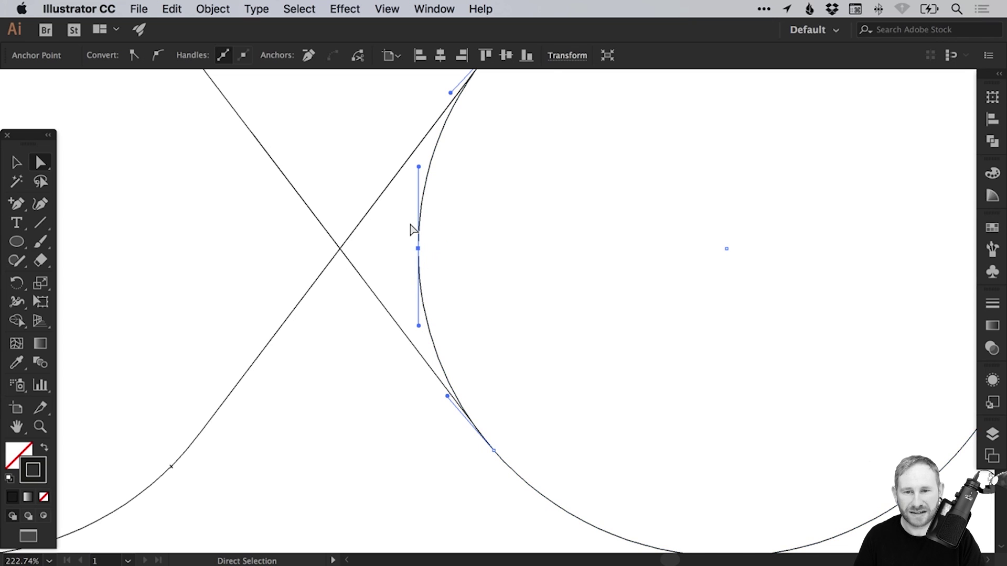
pyautogui.click(413, 230)
# Step: Return to the thick-stroke preview and unlock all locked paths
pyautogui.press('super+y')
pyautogui.moveTo(414, 300); pyautogui.dragTo(408, 368)
pyautogui.scroll(5, 408, 367)
pyautogui.press('v')
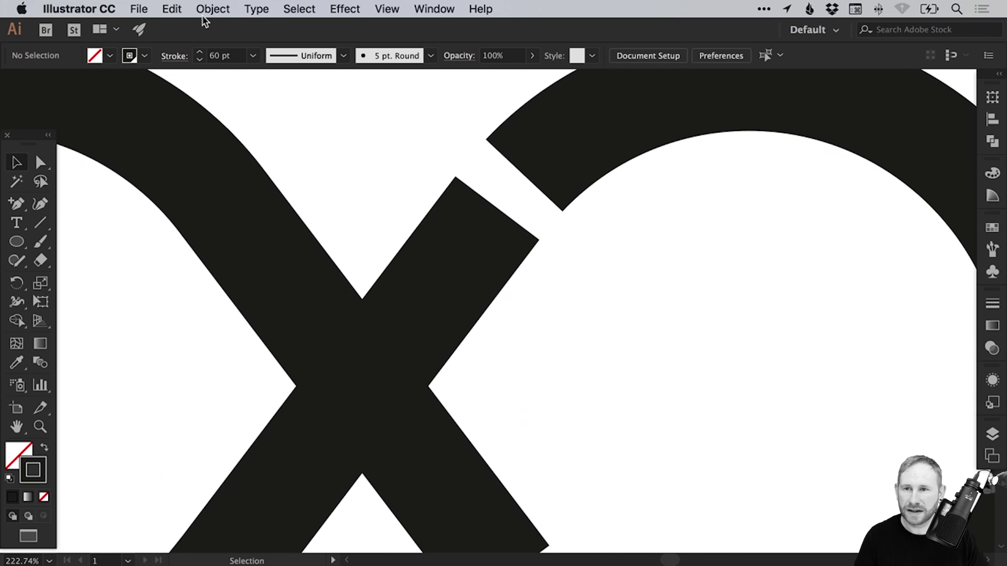
pyautogui.click(212, 9)
pyautogui.click(224, 111)
# Step: Join the upper end of the crossing line to the right arc's upper endpoint
pyautogui.press('a')
pyautogui.moveTo(498, 209)
pyautogui.mouseDown()
pyautogui.moveTo(524, 178)
pyautogui.moveTo(501, 215)
pyautogui.mouseUp()
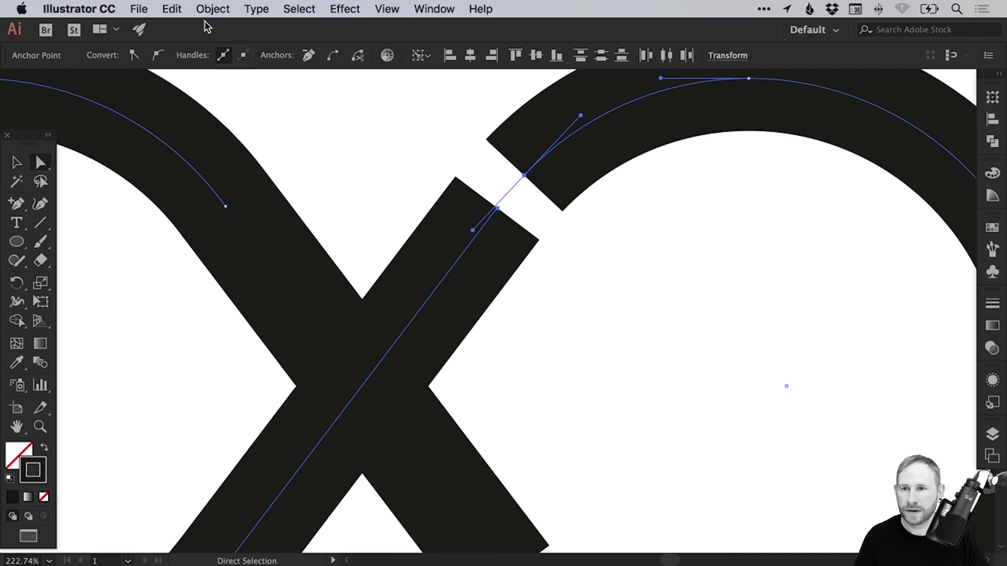
pyautogui.click(212, 9)
pyautogui.moveTo(228, 326)
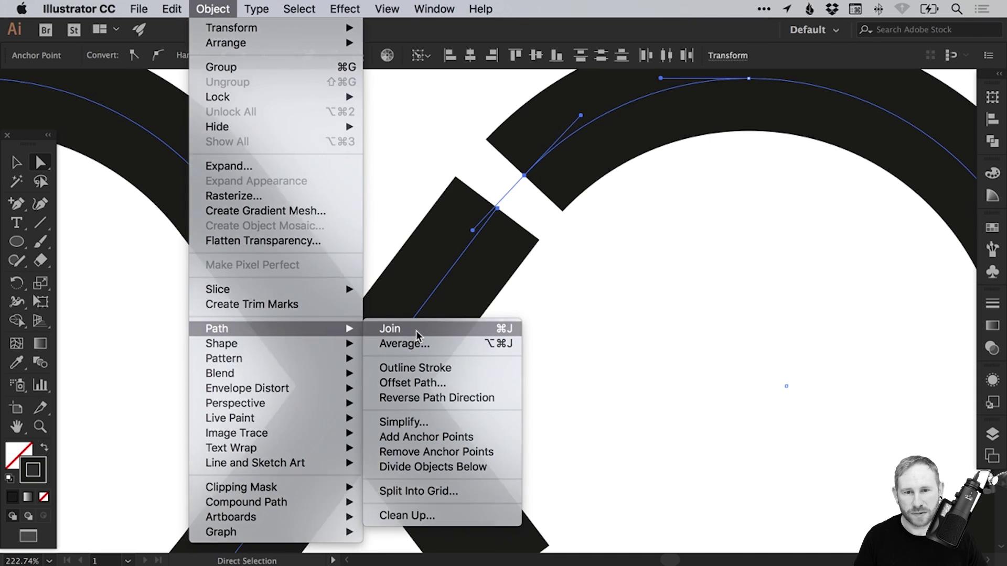
pyautogui.click(383, 329)
# Step: Join the lower end of the other crossing line to the right arc's lower endpoint
pyautogui.scroll(-5, 438, 319)
pyautogui.moveTo(468, 335); pyautogui.dragTo(470, 280)
pyautogui.moveTo(536, 363)
pyautogui.mouseDown()
pyautogui.moveTo(541, 354)
pyautogui.moveTo(529, 348)
pyautogui.mouseUp()
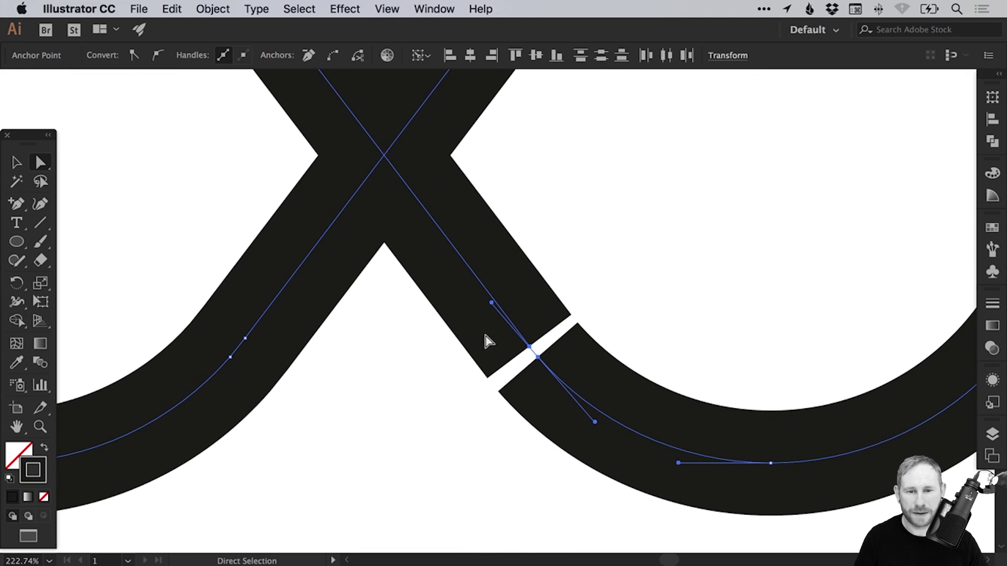
pyautogui.click(207, 13)
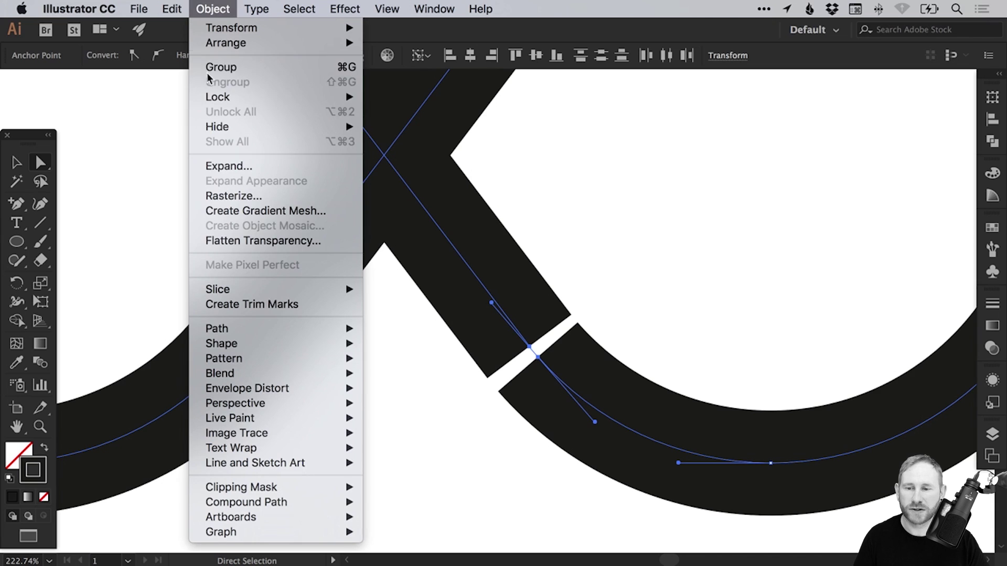
pyautogui.moveTo(266, 333)
pyautogui.click(405, 329)
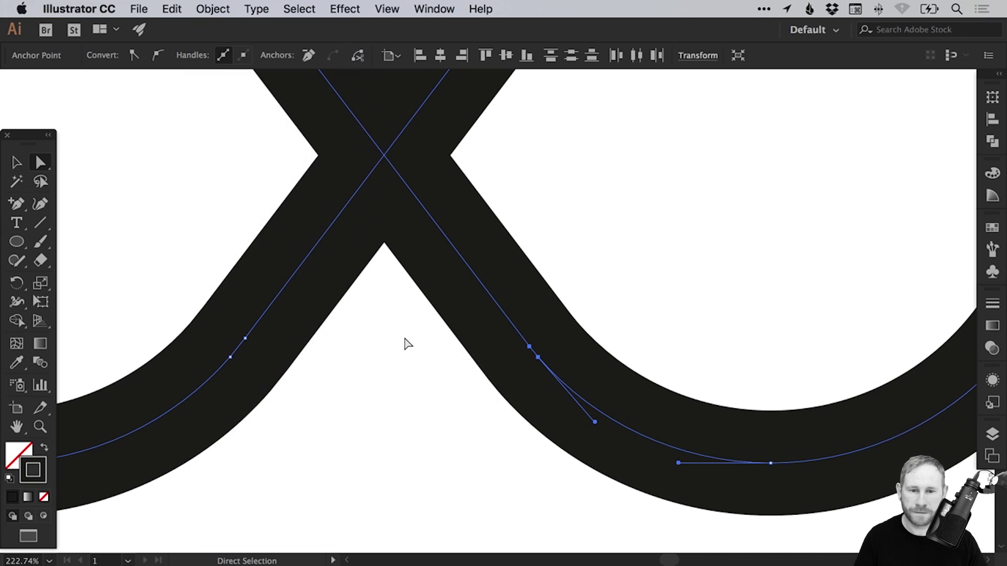
# Step: View the whole infinity shape at 100% zoom, examine its path and anchor points in outline view, and restore the preview
pyautogui.press('super+1')
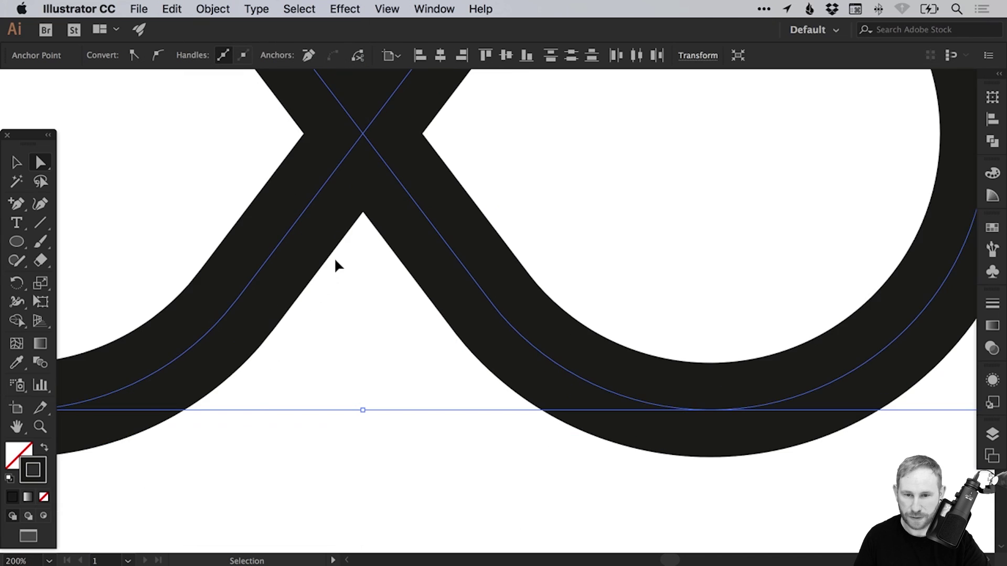
pyautogui.press('v')
pyautogui.click(548, 114)
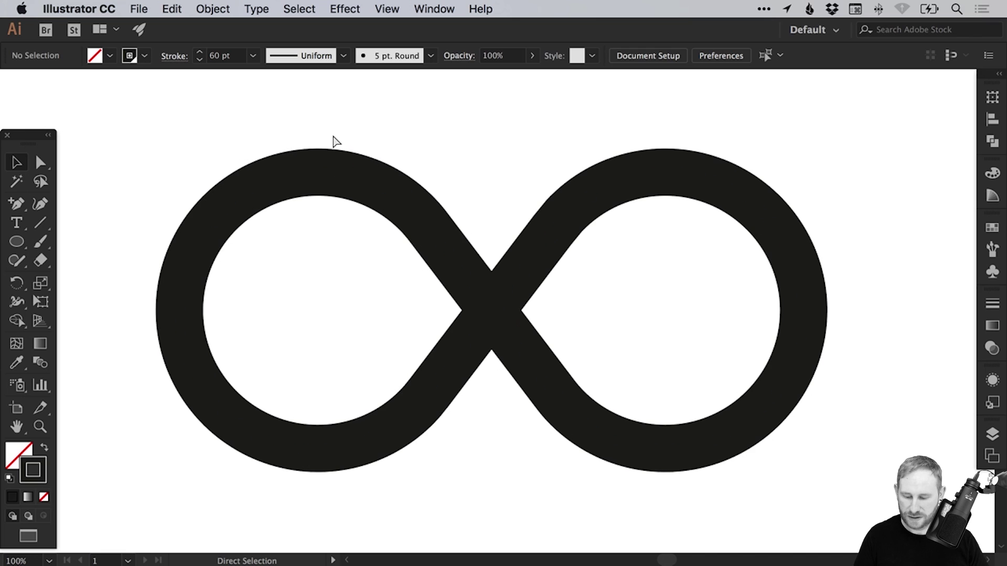
pyautogui.press('super+y')
pyautogui.press('a')
pyautogui.moveTo(418, 411)
pyautogui.mouseDown()
pyautogui.moveTo(435, 429)
pyautogui.moveTo(418, 411)
pyautogui.mouseUp()
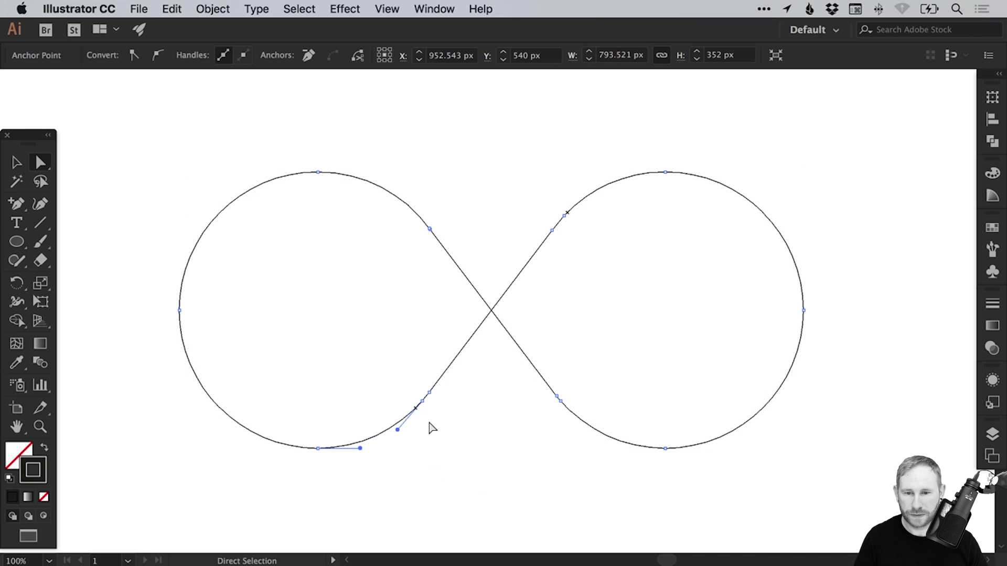
pyautogui.click(429, 423)
pyautogui.press('v')
pyautogui.press('super+y')
# Step: Select the entire infinity loop and increase its stroke weight to 71 pt
pyautogui.moveTo(143, 121)
pyautogui.mouseDown()
pyautogui.moveTo(211, 173)
pyautogui.moveTo(828, 479)
pyautogui.mouseUp()
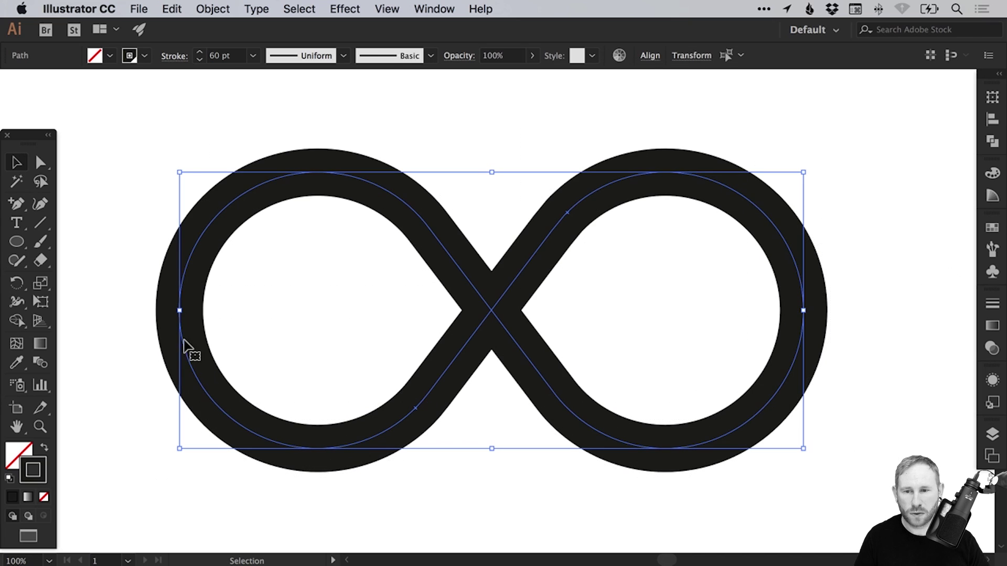
pyautogui.click(993, 304)
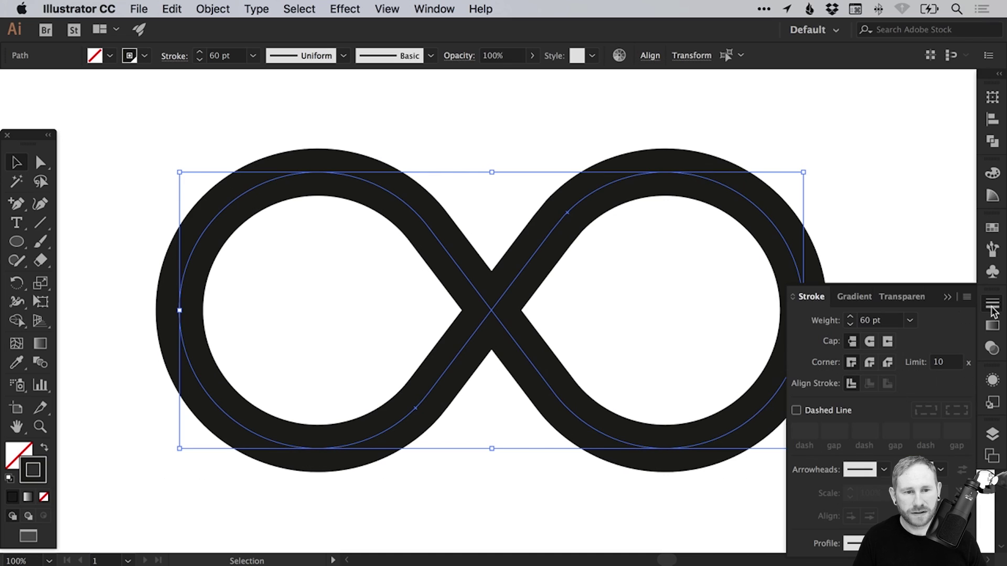
pyautogui.click(851, 317)
pyautogui.click(850, 318)
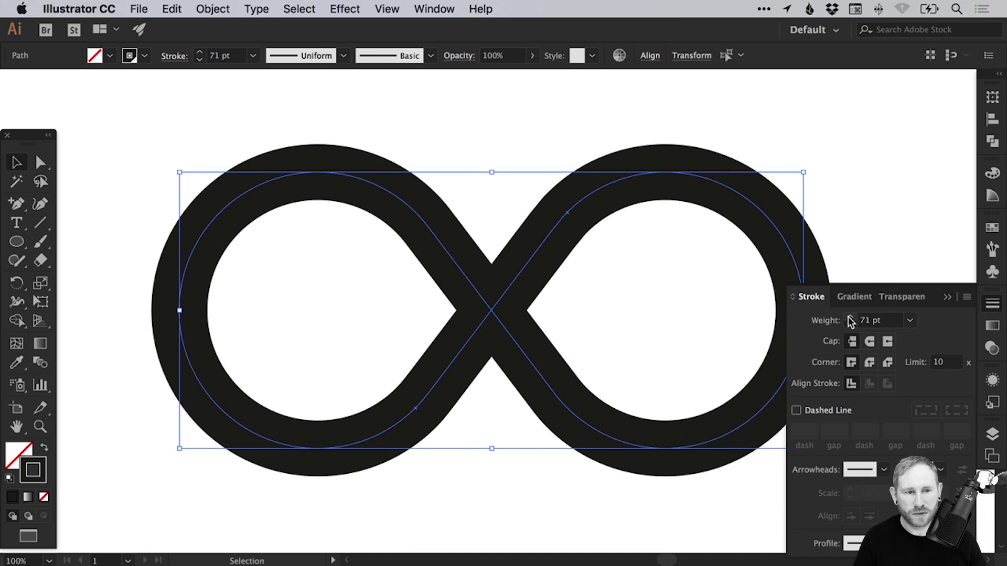
# Step: Increase the infinity loop's stroke weight to 80 pt and deselect it
pyautogui.keyDown('shift'); pyautogui.click(851, 318); pyautogui.keyUp('shift')
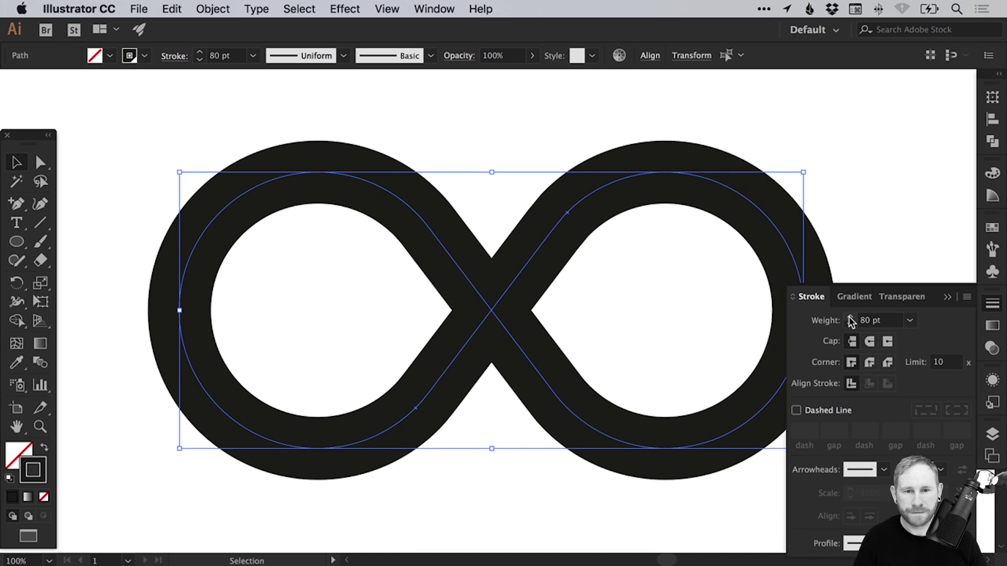
pyautogui.click(992, 303)
pyautogui.click(904, 255)
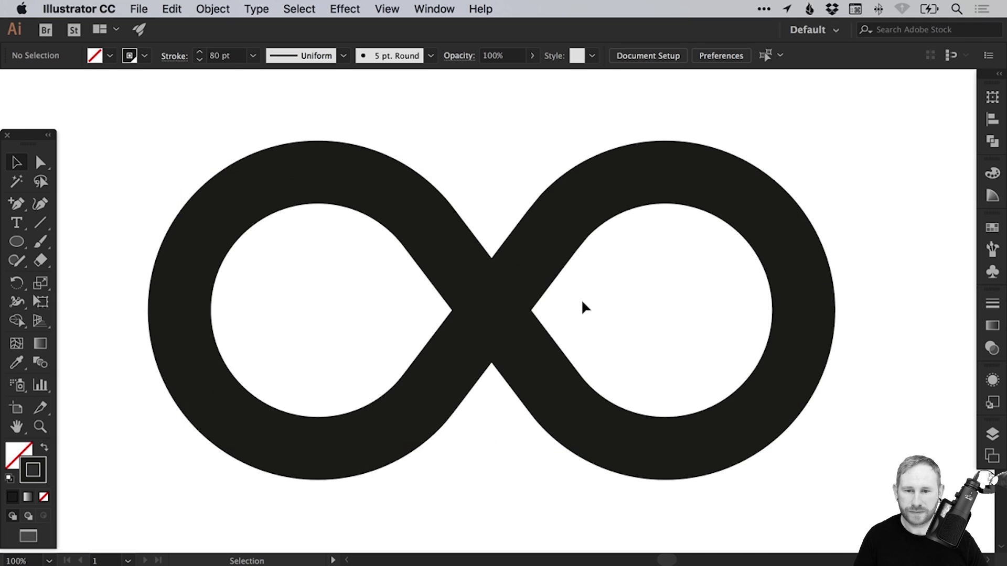
# Step: Try narrowing the infinity loop horizontally about its center, undo the scaling and deselect the loop
pyautogui.moveTo(180, 150); pyautogui.dragTo(660, 451)
pyautogui.moveTo(808, 311)
pyautogui.mouseDown()
pyautogui.moveTo(822, 308)
pyautogui.moveTo(779, 314)
pyautogui.mouseUp()
pyautogui.press('super+shift+a')
pyautogui.click(797, 308)
pyautogui.press('super+shift+a')
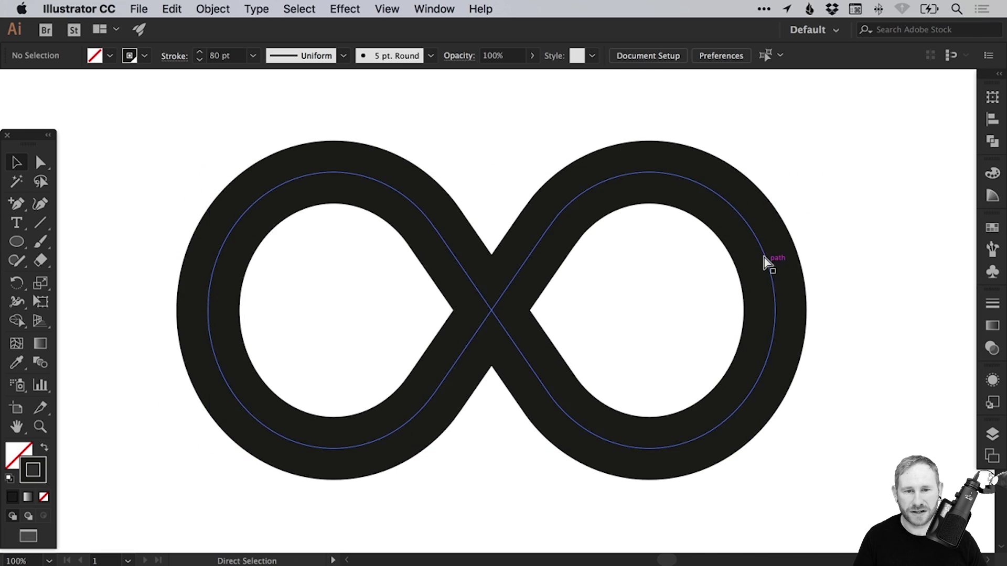
pyautogui.press('super+z')
pyautogui.press('super+z')
pyautogui.moveTo(820, 144); pyautogui.dragTo(210, 292)
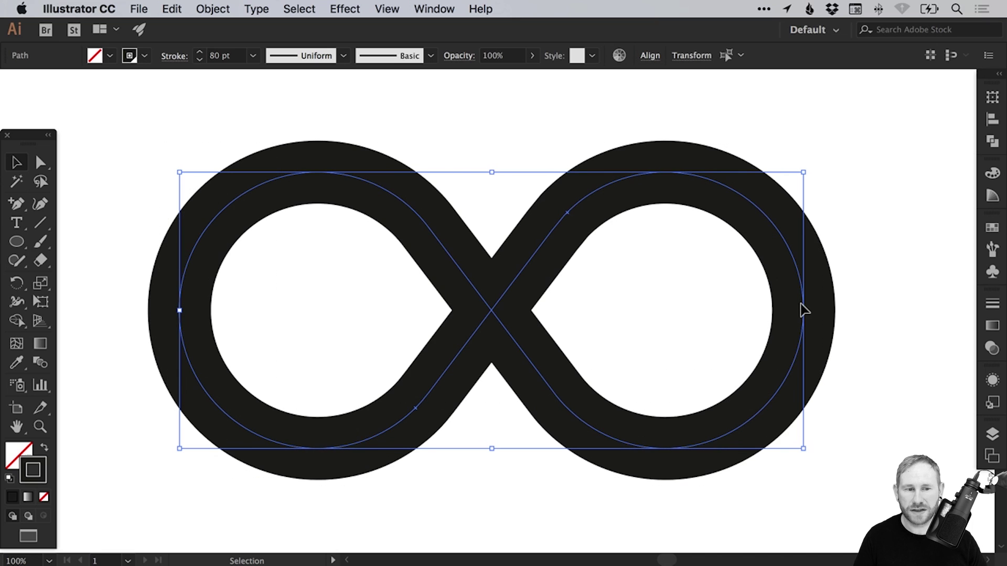
pyautogui.moveTo(804, 311); pyautogui.dragTo(777, 302)
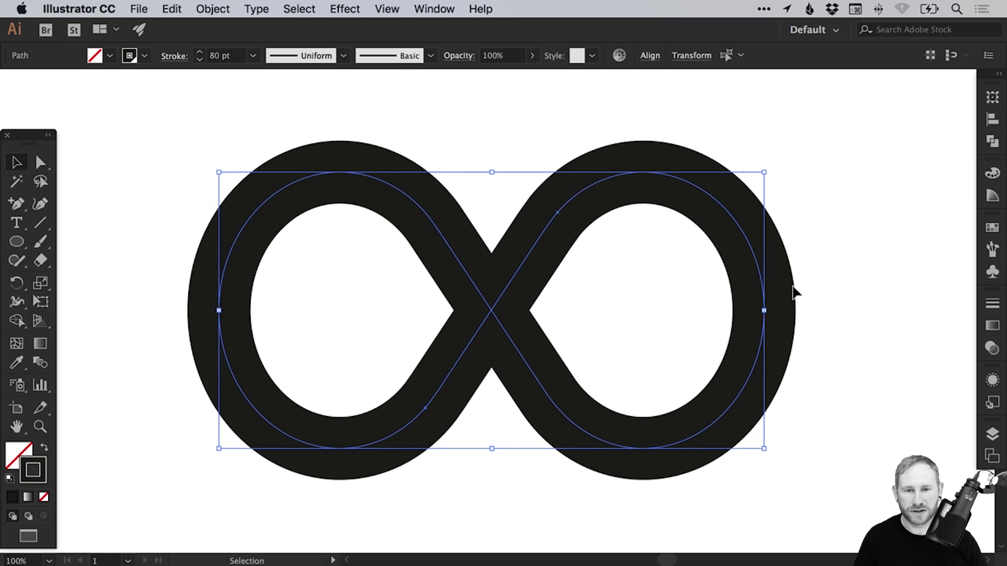
pyautogui.press('super+z')
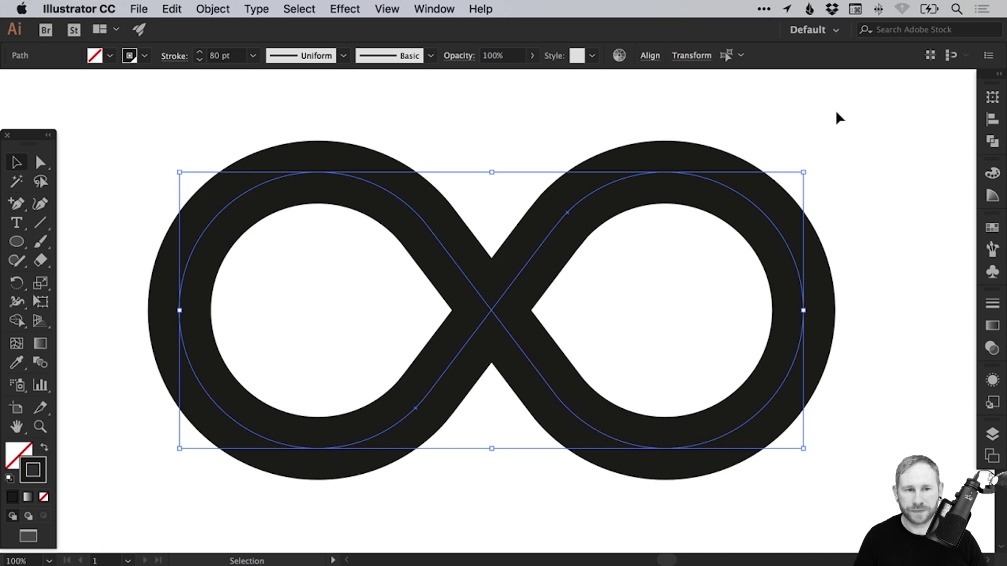
pyautogui.click(807, 120)
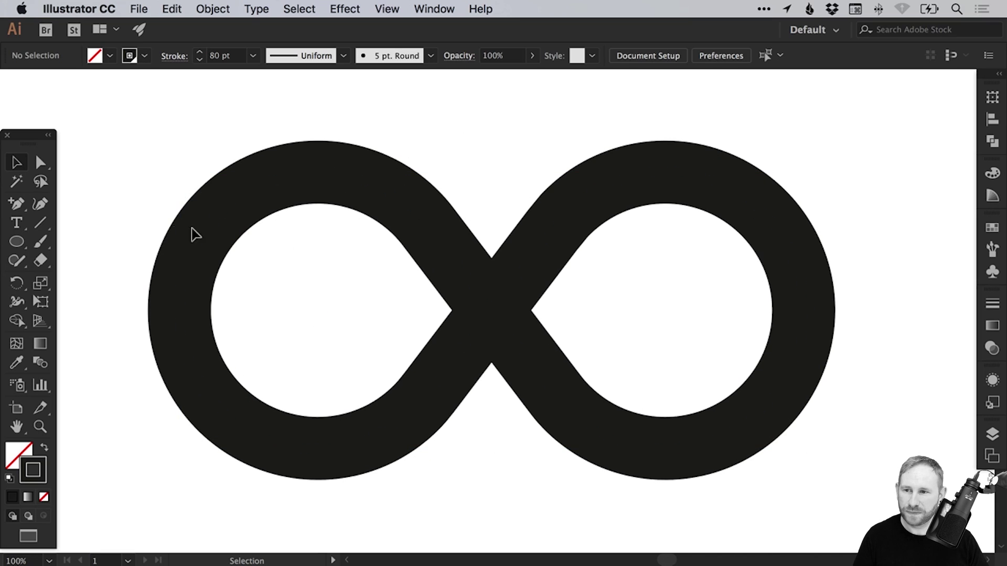
# Step: Directly select the anchor points at both ends of the descending crossing line, copy that part of the path and clear the selection
pyautogui.click(40, 166)
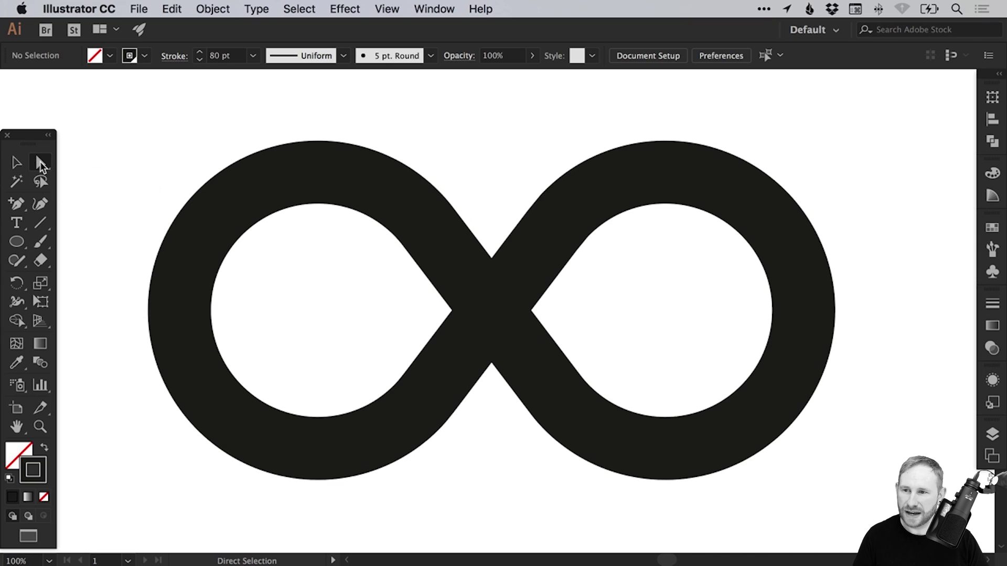
pyautogui.click(431, 230)
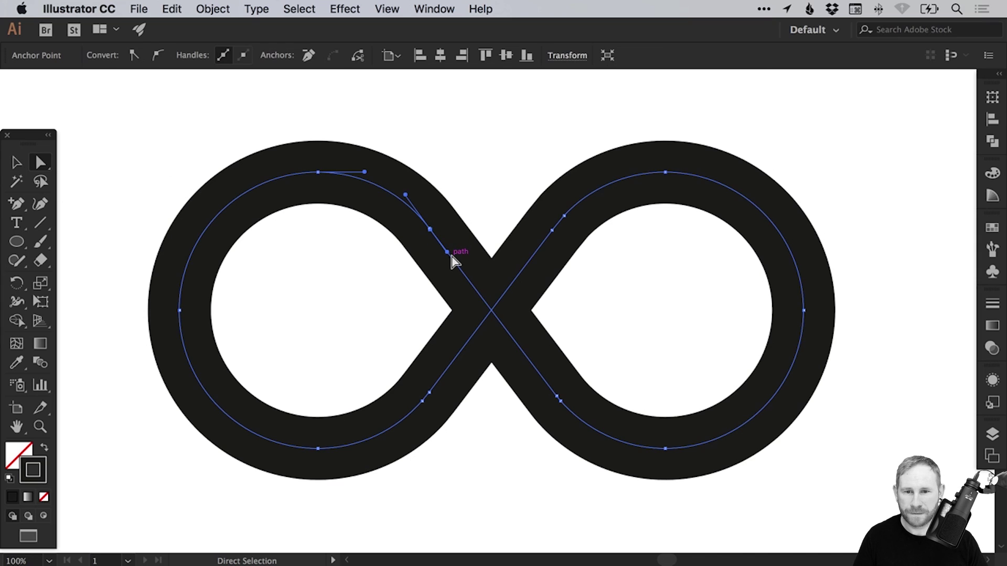
pyautogui.moveTo(432, 231); pyautogui.dragTo(438, 220)
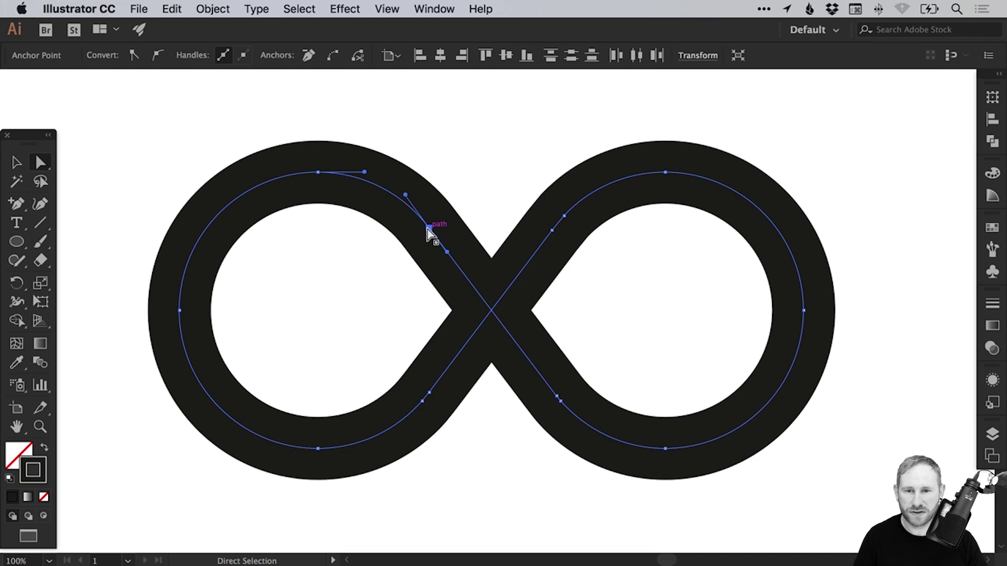
pyautogui.press('super')
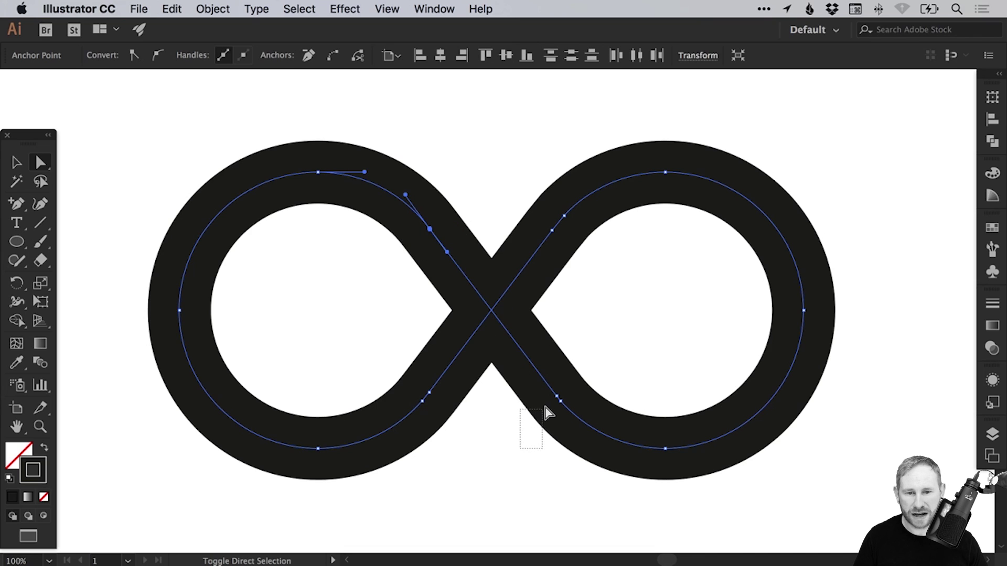
pyautogui.moveTo(565, 377); pyautogui.dragTo(567, 379)
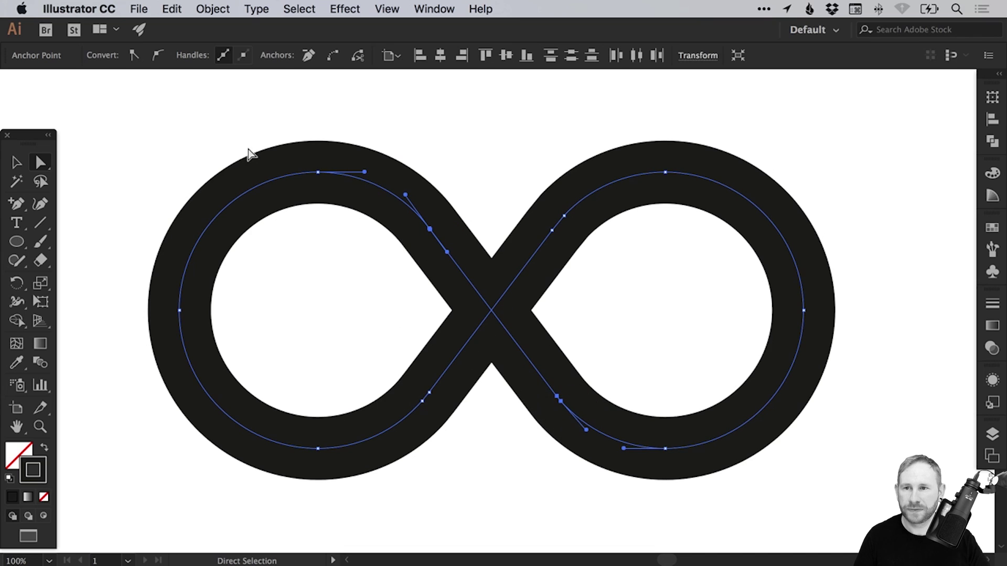
pyautogui.click(176, 11)
pyautogui.click(175, 81)
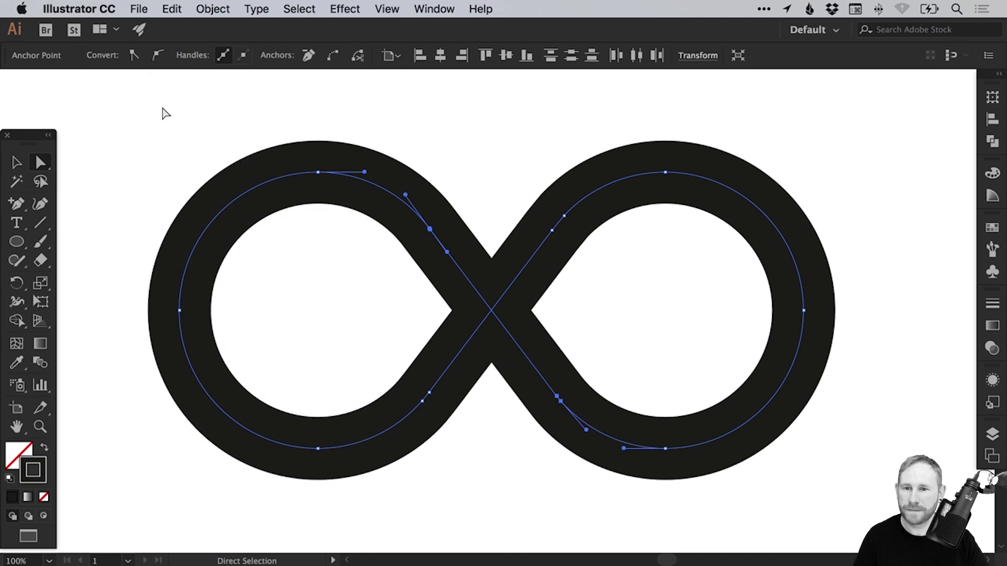
pyautogui.click(171, 115)
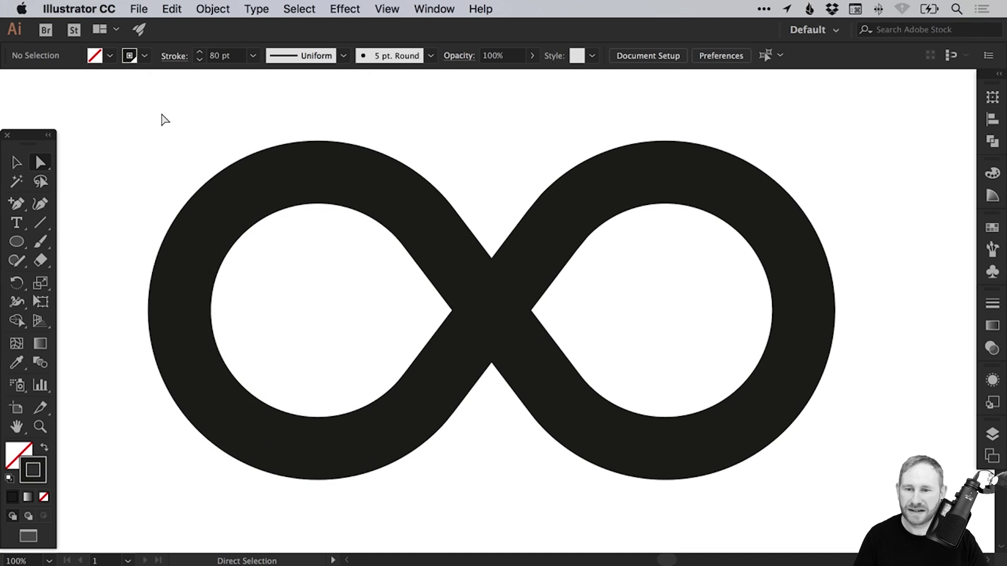
# Step: Paste the copied crossing segment in place over the loop and apply the red swatch to its stroke
pyautogui.press('v')
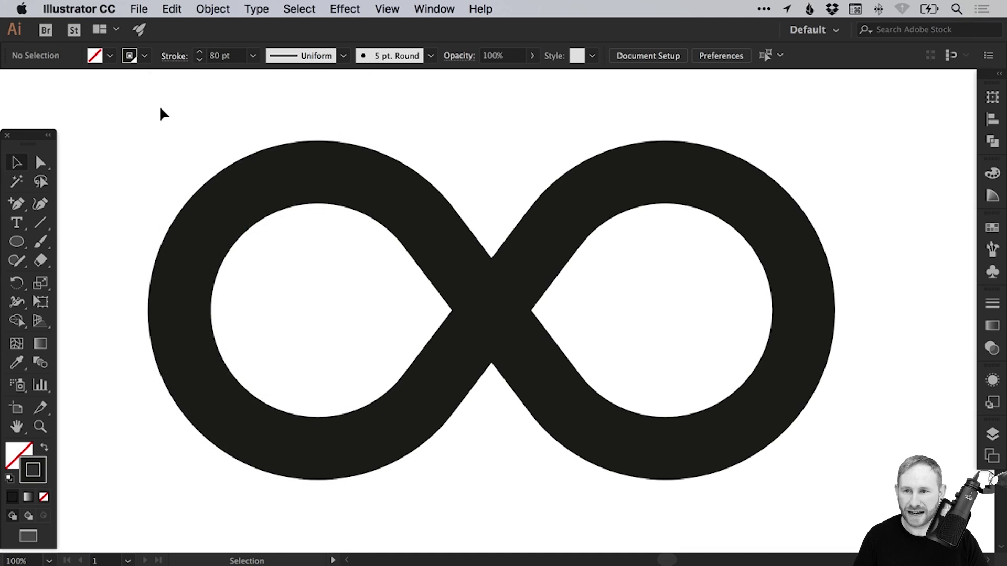
pyautogui.click(185, 11)
pyautogui.click(199, 138)
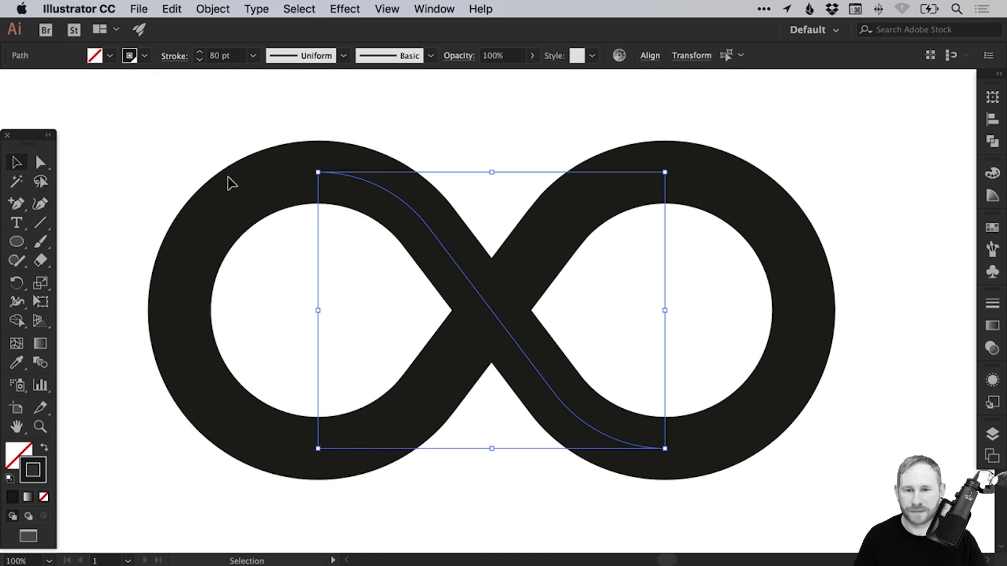
pyautogui.click(986, 229)
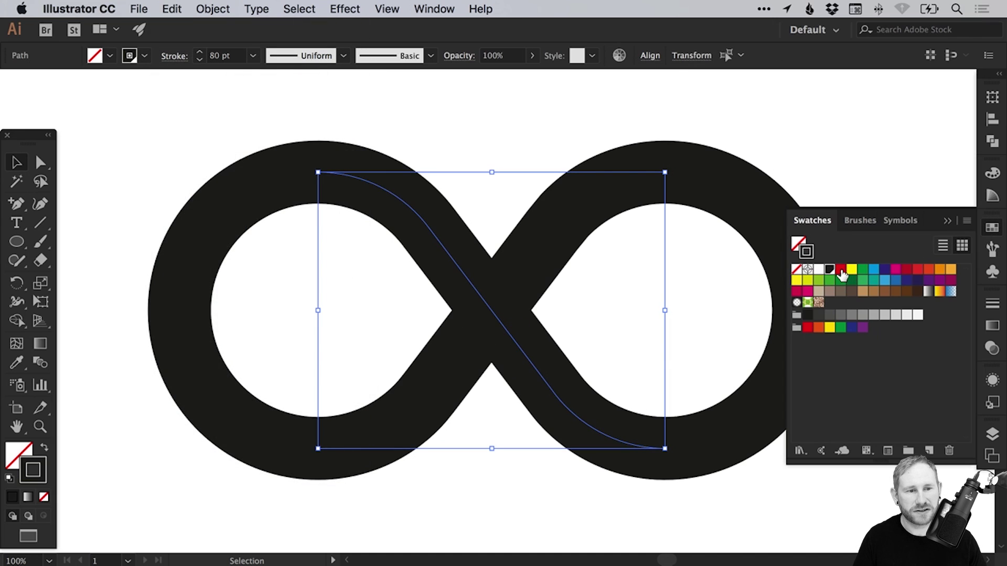
pyautogui.click(842, 274)
pyautogui.click(991, 228)
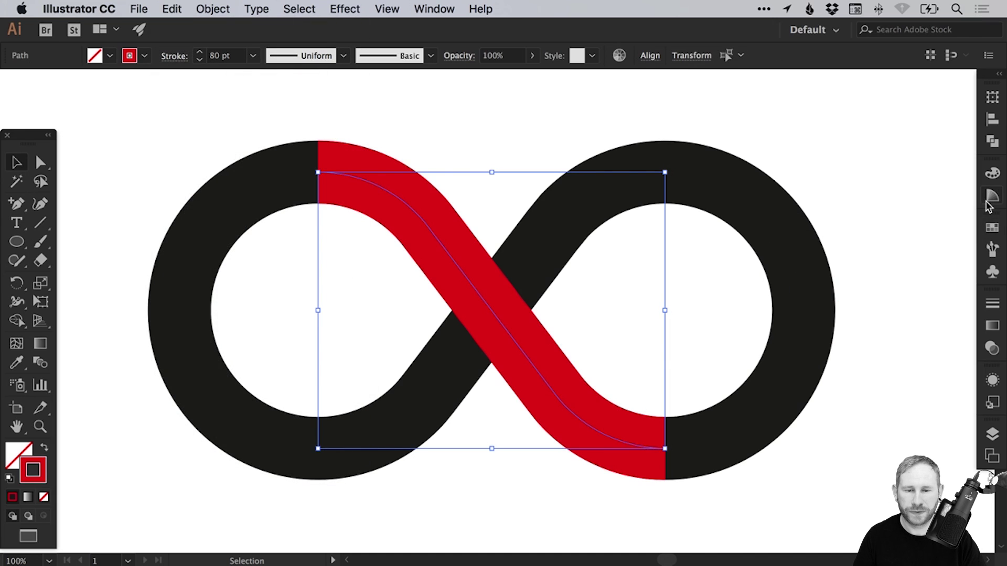
# Step: Nudge the red segment up and to the right until it clears the black band it was copied from
pyautogui.press('Right')
pyautogui.press('Right')
pyautogui.press('Right')
pyautogui.press('Right')
pyautogui.press('Right')
pyautogui.press('Up')
pyautogui.press('Up')
pyautogui.press('Up')
pyautogui.press('Up')
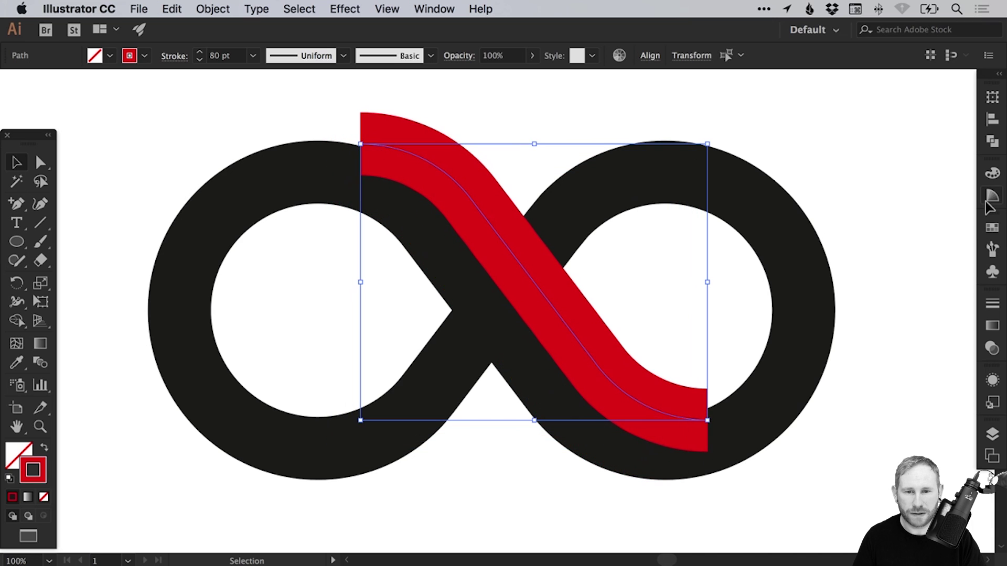
pyautogui.press('Right')
pyautogui.press('Right')
pyautogui.press('Up')
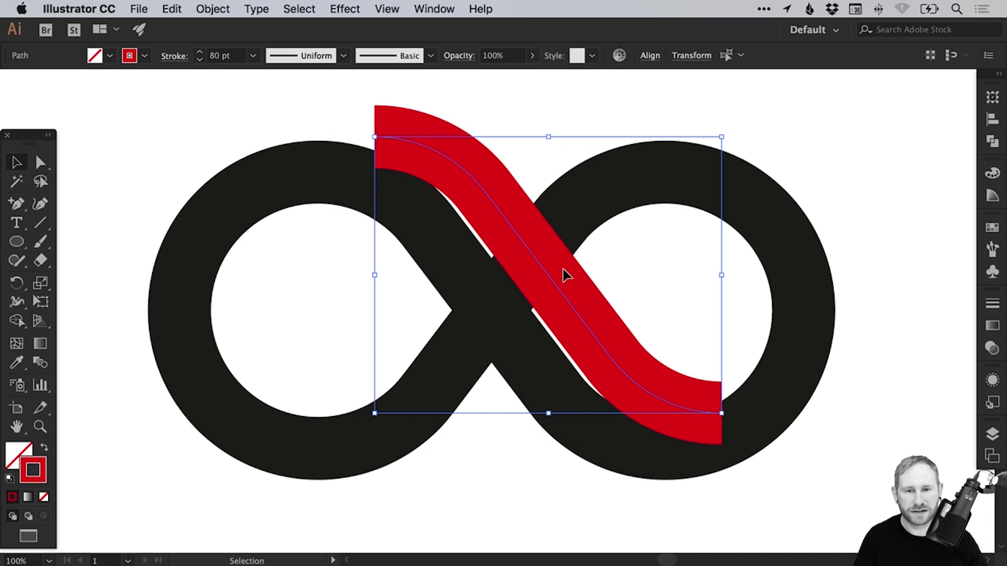
# Step: Set the red segment's stroke weight to 40 pt and deselect it
pyautogui.click(991, 307)
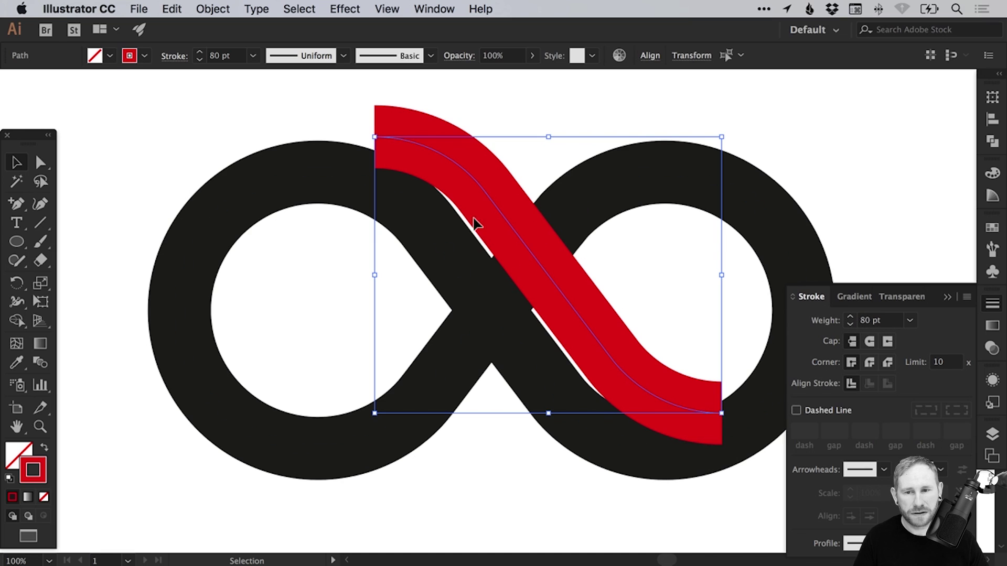
pyautogui.click(895, 326)
pyautogui.doubleClick(895, 325)
pyautogui.write('40')
pyautogui.press('Return')
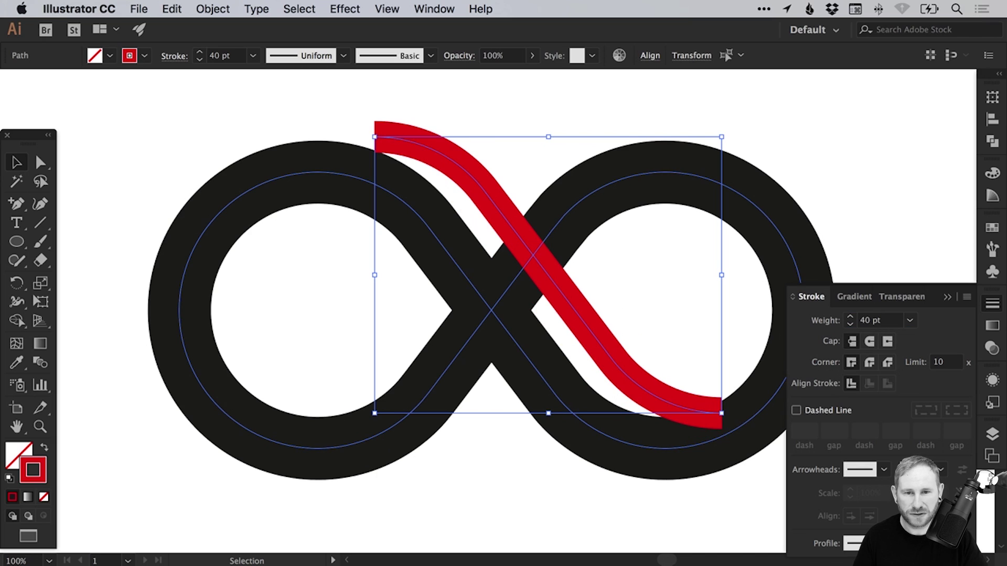
pyautogui.click(154, 164)
# Step: Delete the outer anchor point at each end of the red segment so only its straight diagonal part remains
pyautogui.click(41, 162)
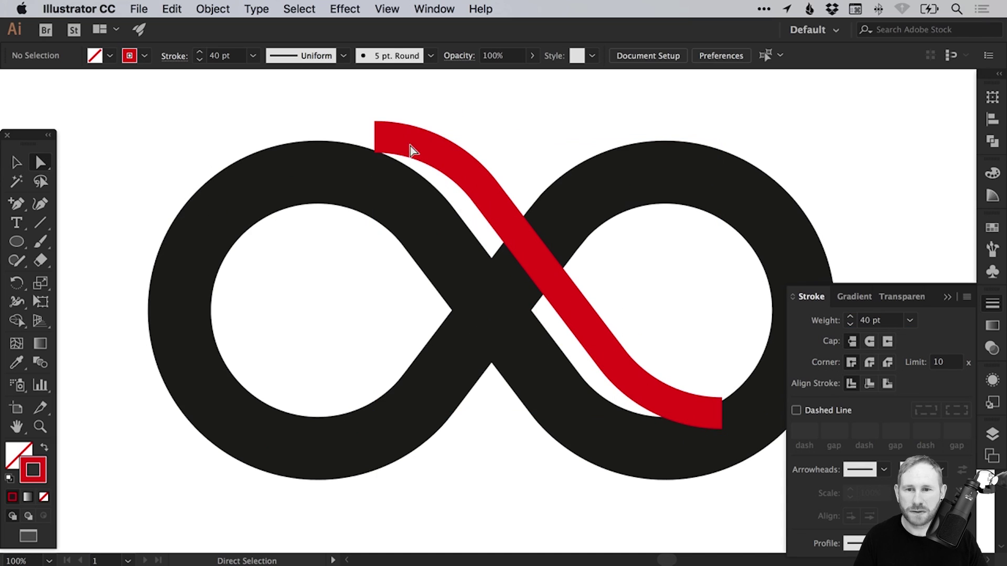
pyautogui.click(374, 137)
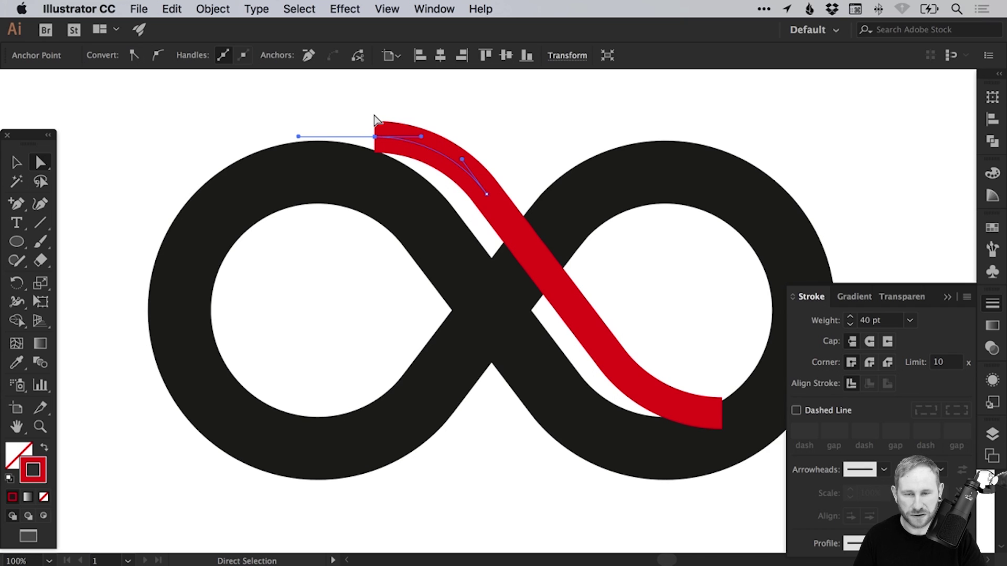
pyautogui.press('BackSpace')
pyautogui.click(723, 413)
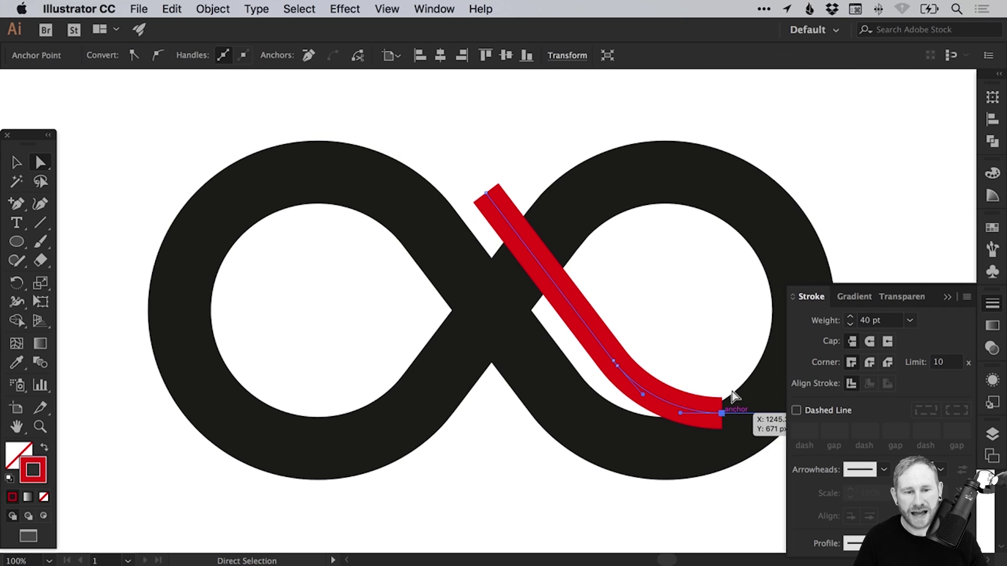
pyautogui.press('BackSpace')
pyautogui.press('v')
pyautogui.click(519, 146)
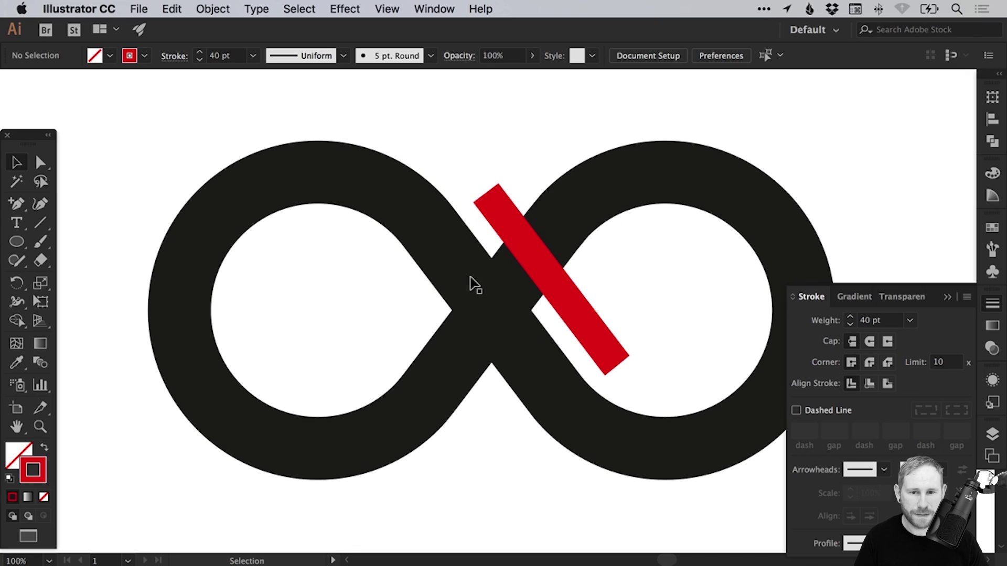
# Step: Move the red bar left toward the edge of the descending black band, turning off Smart Guides for finer placement
pyautogui.moveTo(555, 281); pyautogui.dragTo(539, 281)
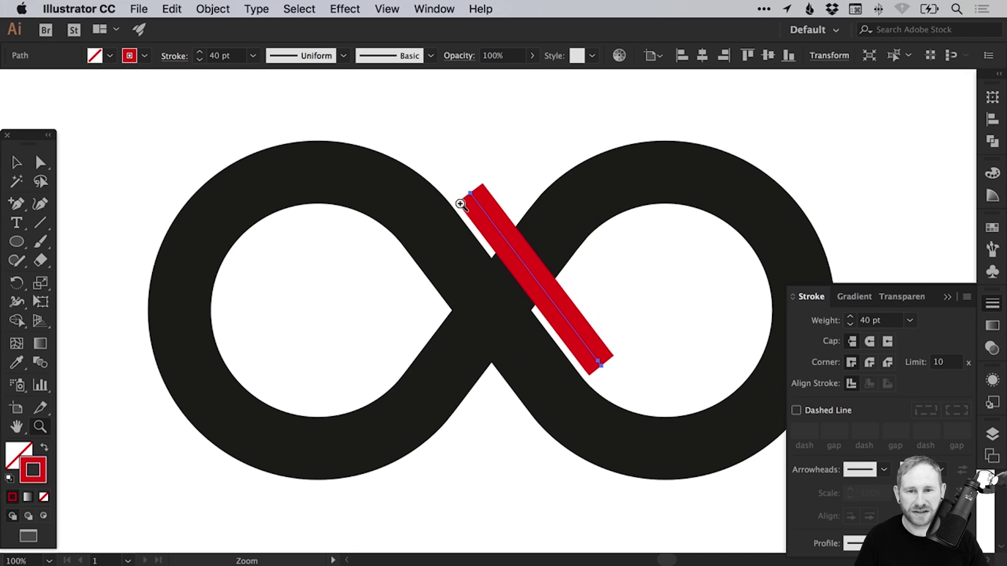
pyautogui.moveTo(460, 203); pyautogui.dragTo(544, 243)
pyautogui.moveTo(472, 233); pyautogui.dragTo(443, 231)
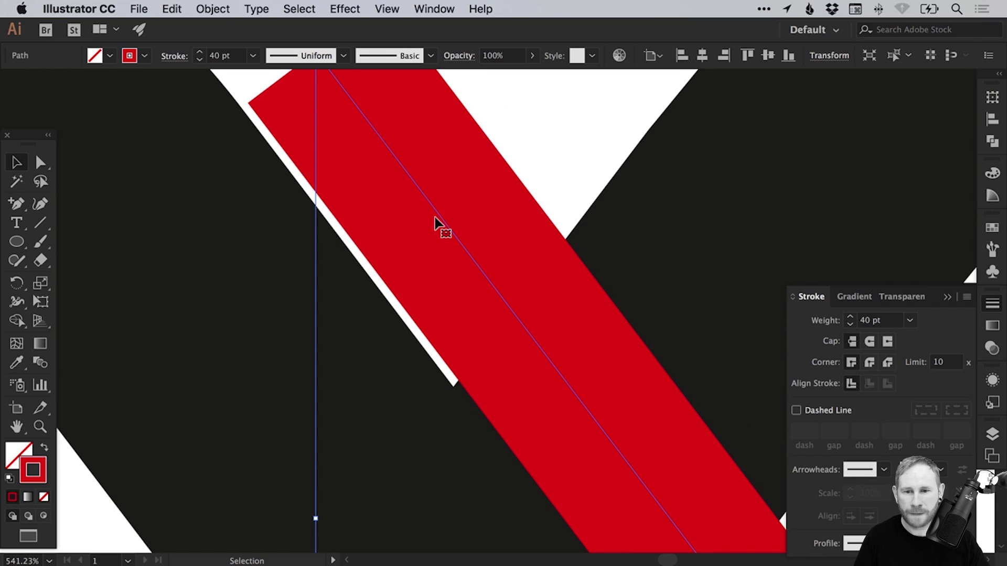
pyautogui.click(387, 9)
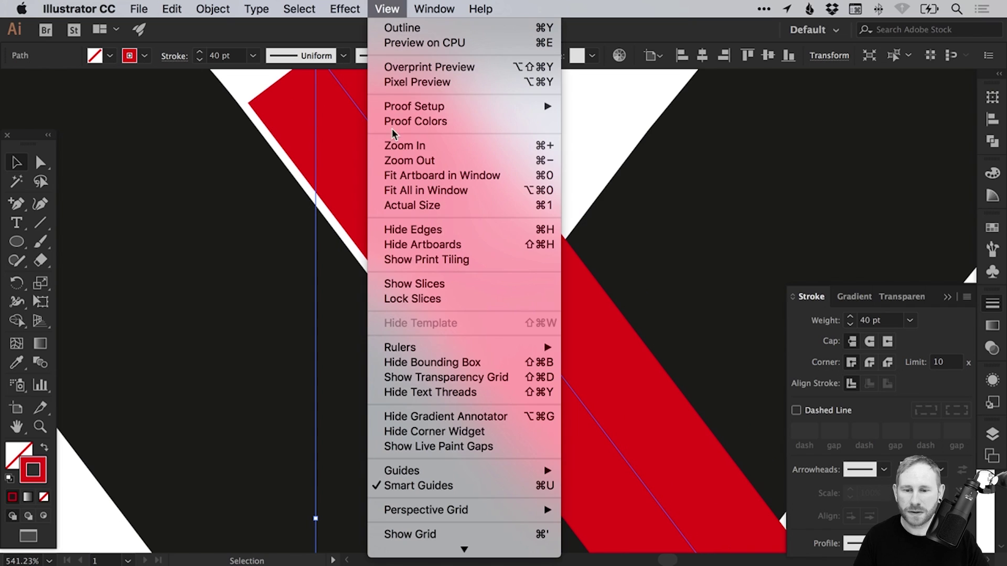
pyautogui.click(410, 488)
pyautogui.moveTo(438, 216); pyautogui.dragTo(422, 223)
# Step: Fine-tune the red bar so its long side sits flush against the black band's edge, return to 100% zoom and reselect the bar
pyautogui.press('z')
pyautogui.scroll(5, 331, 234)
pyautogui.hscroll(-4, 330, 234)
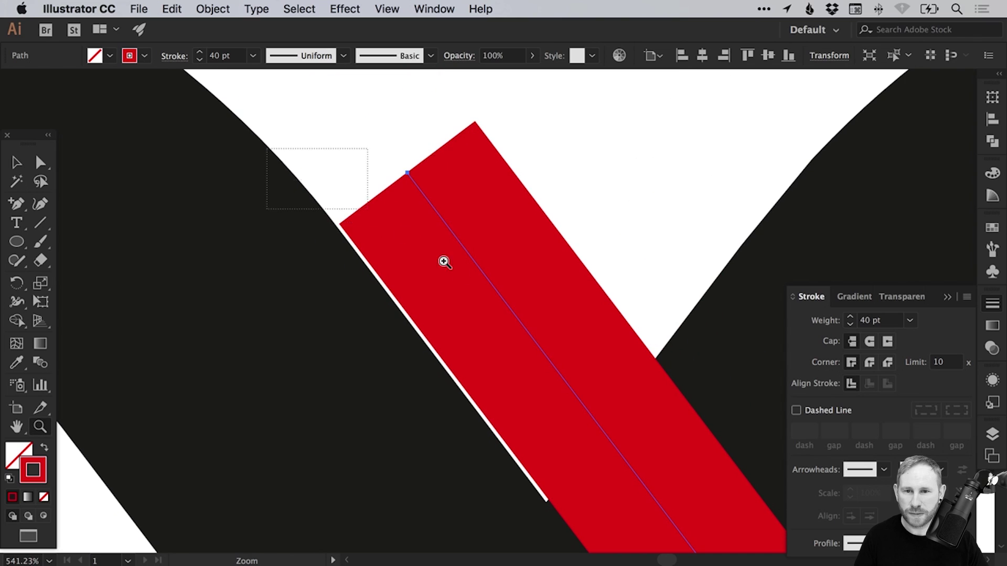
pyautogui.click(426, 250)
pyautogui.press('v')
pyautogui.moveTo(571, 233); pyautogui.dragTo(574, 242)
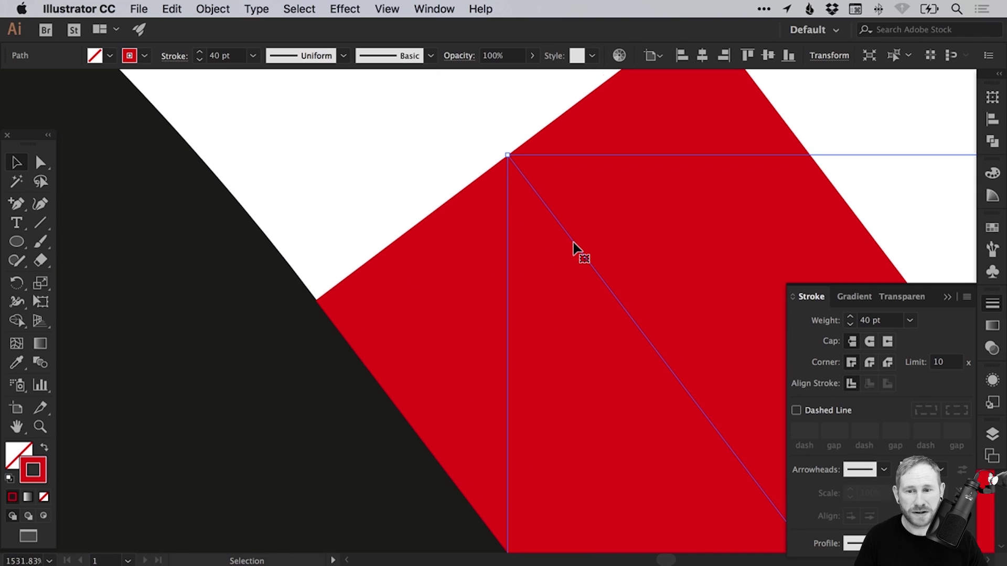
pyautogui.hotkey('ctrl', 'z')
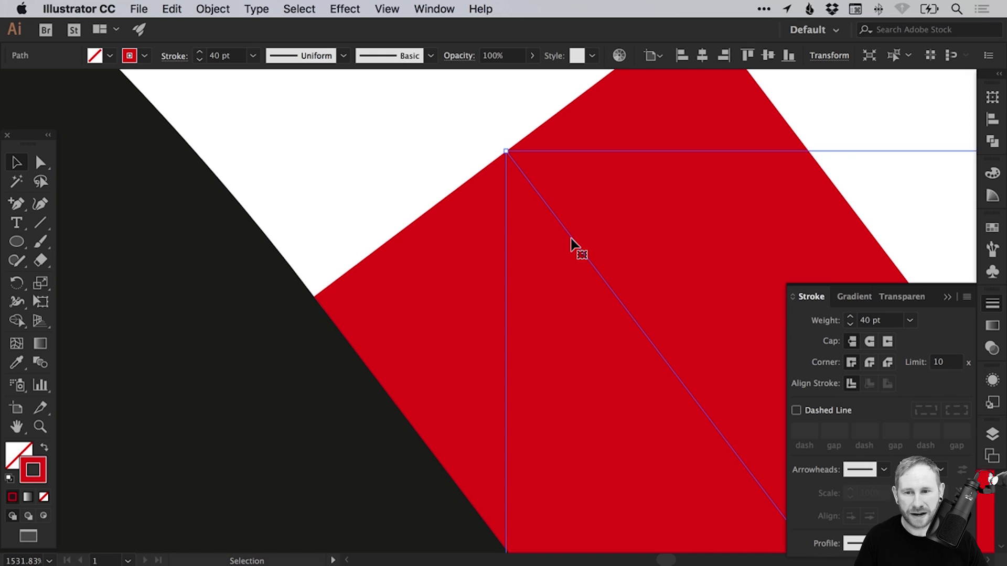
pyautogui.press('a')
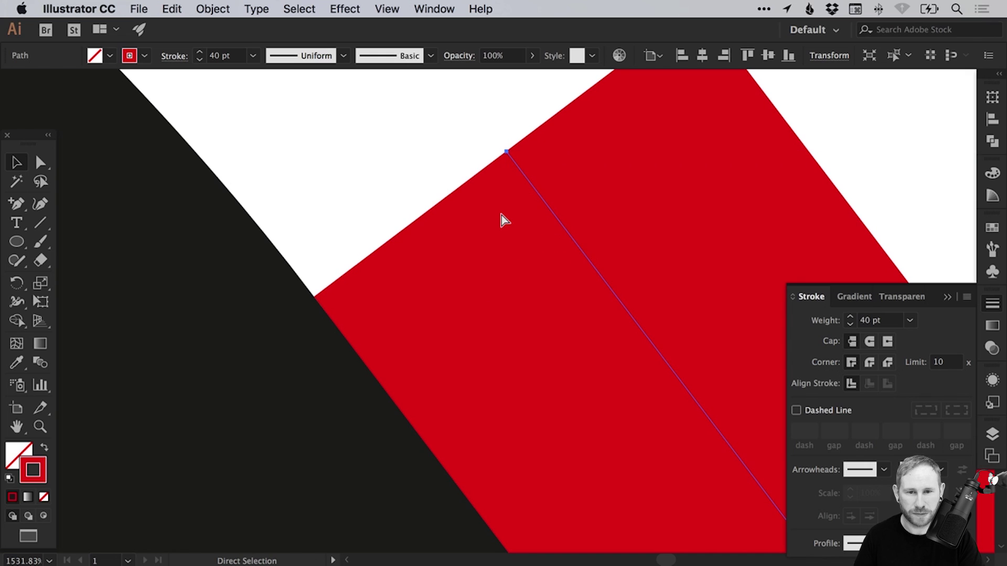
pyautogui.hotkey('ctrl', '1')
pyautogui.click(502, 157)
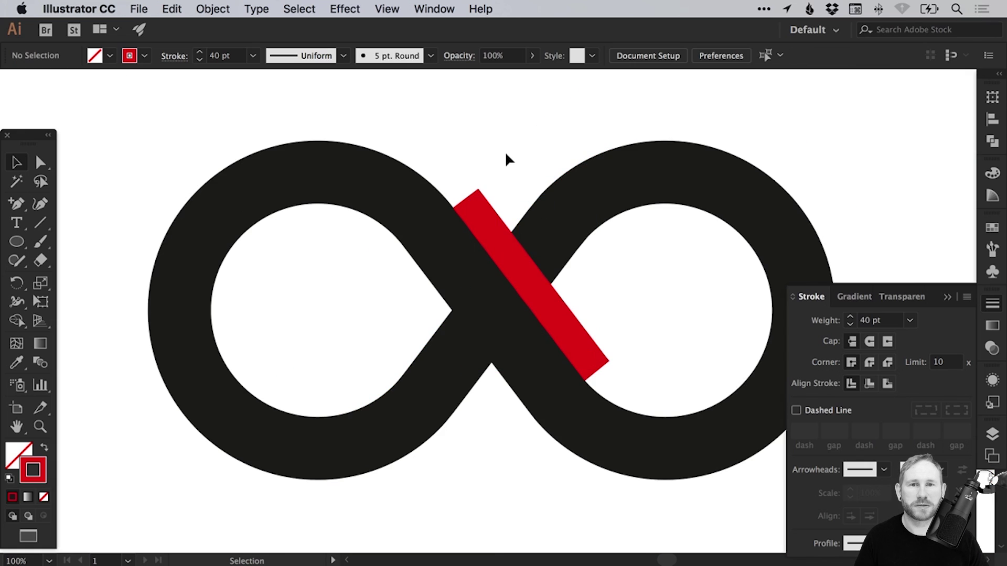
pyautogui.click(492, 237)
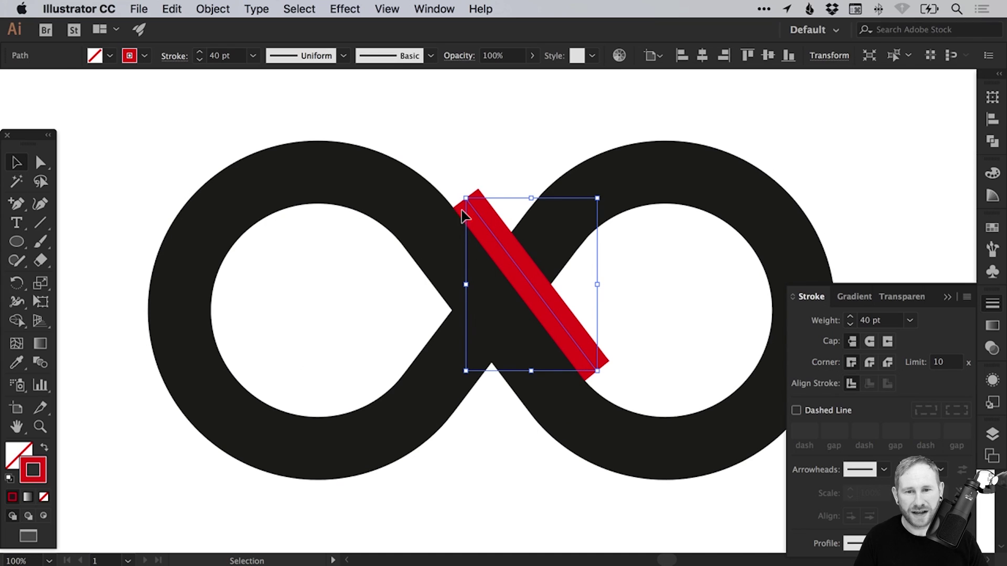
# Step: Change the red bar's stroke colour to white and deselect it
pyautogui.click(992, 229)
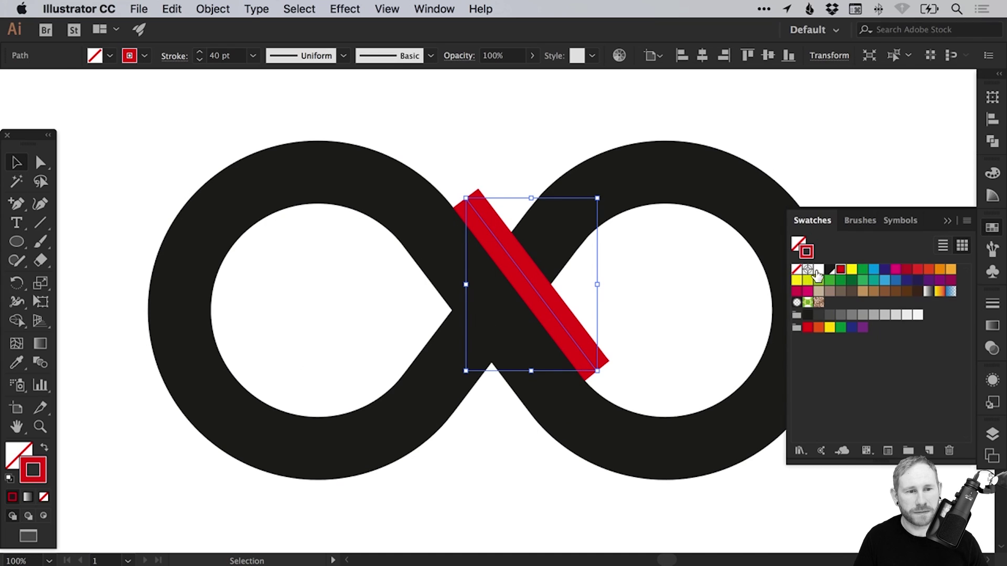
pyautogui.doubleClick(819, 269)
pyautogui.press('Escape')
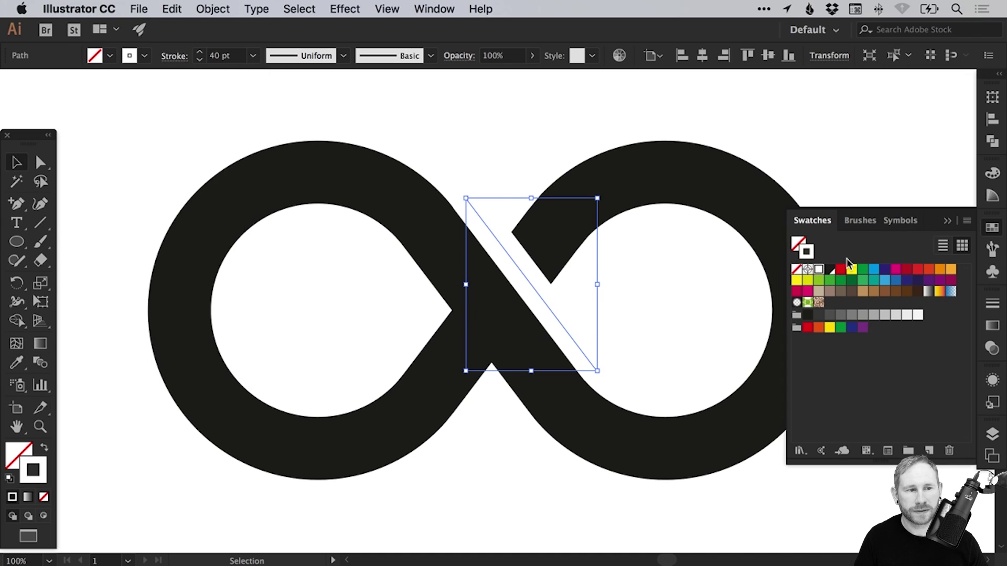
pyautogui.click(991, 229)
pyautogui.click(834, 148)
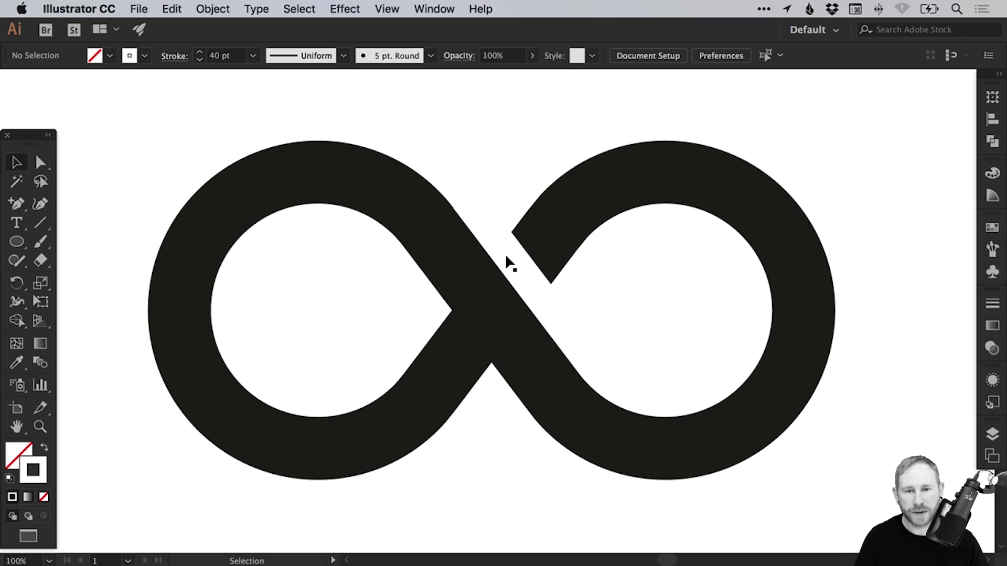
# Step: Duplicate the white bar to the other side of the descending band and set the copy's stroke weight to 80 pt
pyautogui.moveTo(510, 255); pyautogui.dragTo(445, 351)
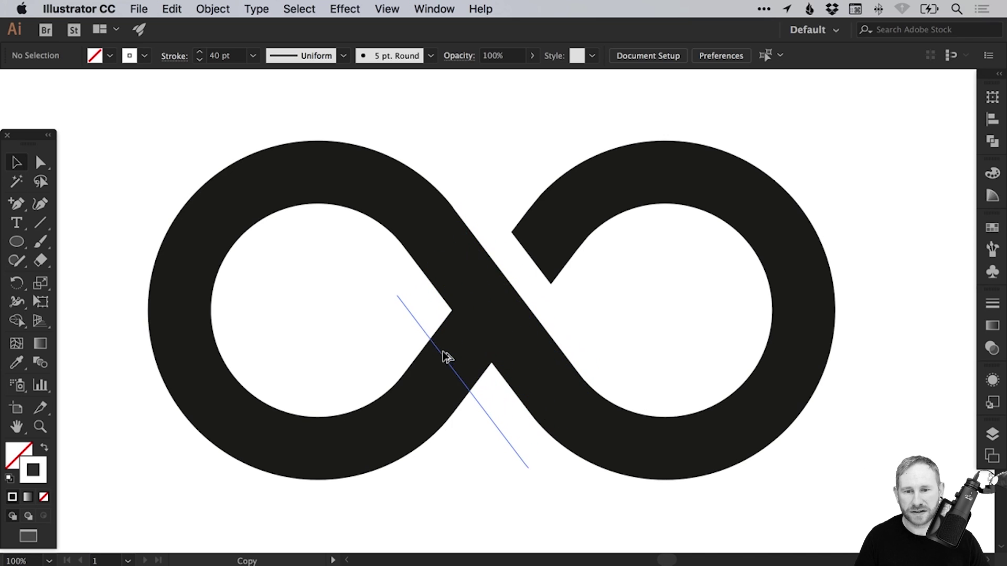
pyautogui.click(993, 303)
pyautogui.write('80')
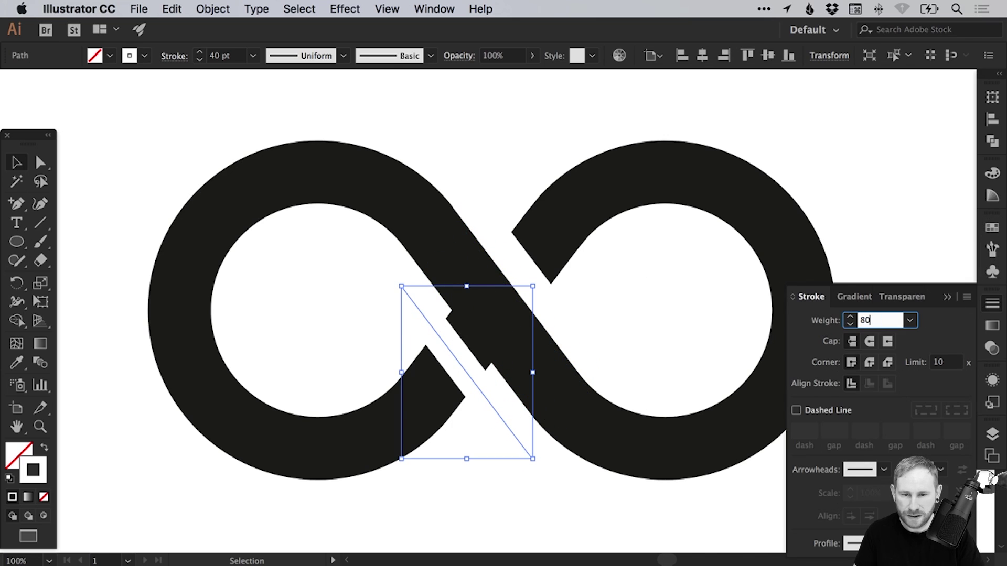
pyautogui.press('Return')
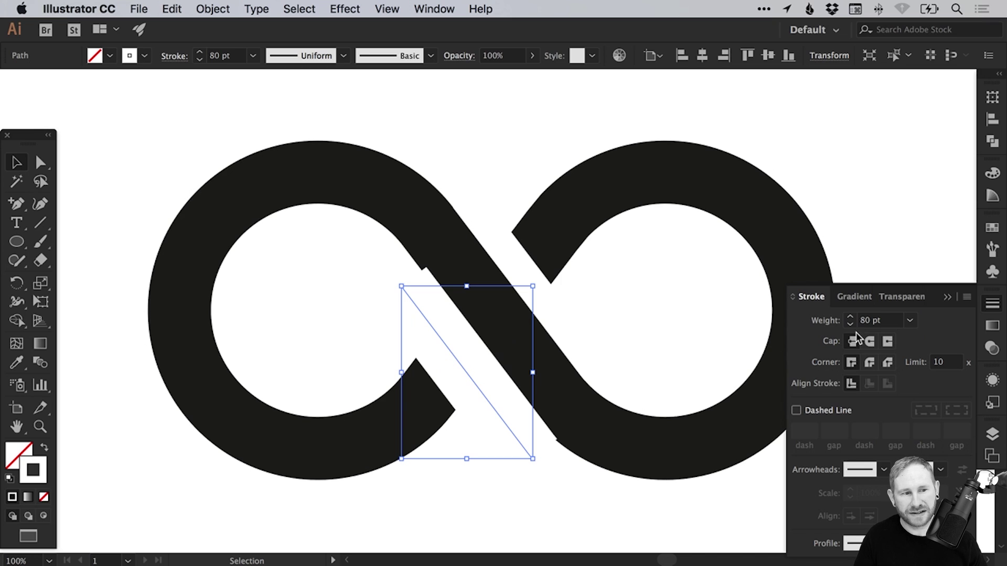
pyautogui.click(993, 303)
# Step: Shift the copied bar off the descending band and set its stroke colour to red
pyautogui.moveTo(436, 331); pyautogui.dragTo(431, 335)
pyautogui.click(992, 228)
pyautogui.click(841, 270)
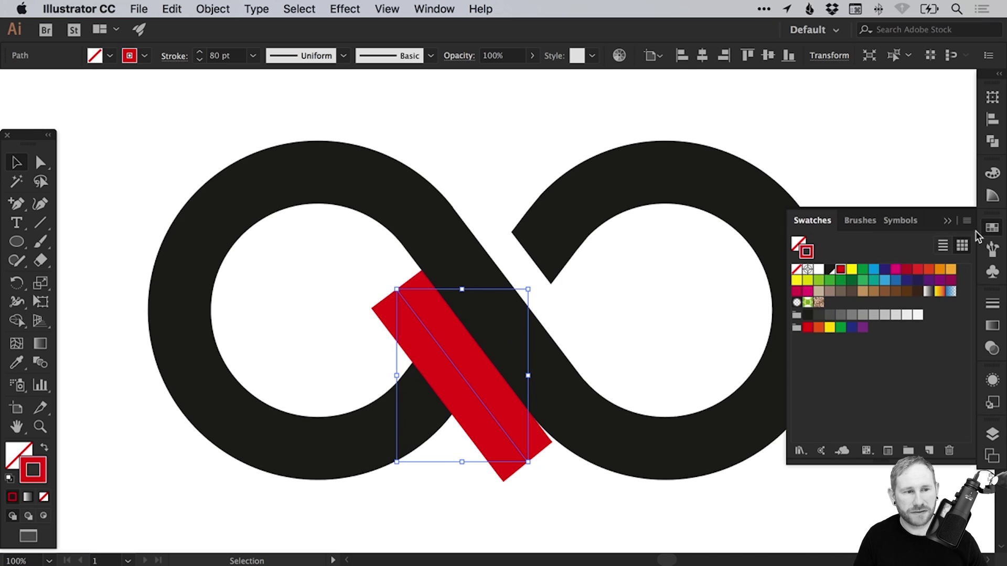
pyautogui.click(992, 227)
# Step: Fine-tune the red bar so its long side sits flush against the descending band's edge, and turn Smart Guides back on
pyautogui.press('z')
pyautogui.moveTo(404, 290); pyautogui.dragTo(449, 317)
pyautogui.press('v')
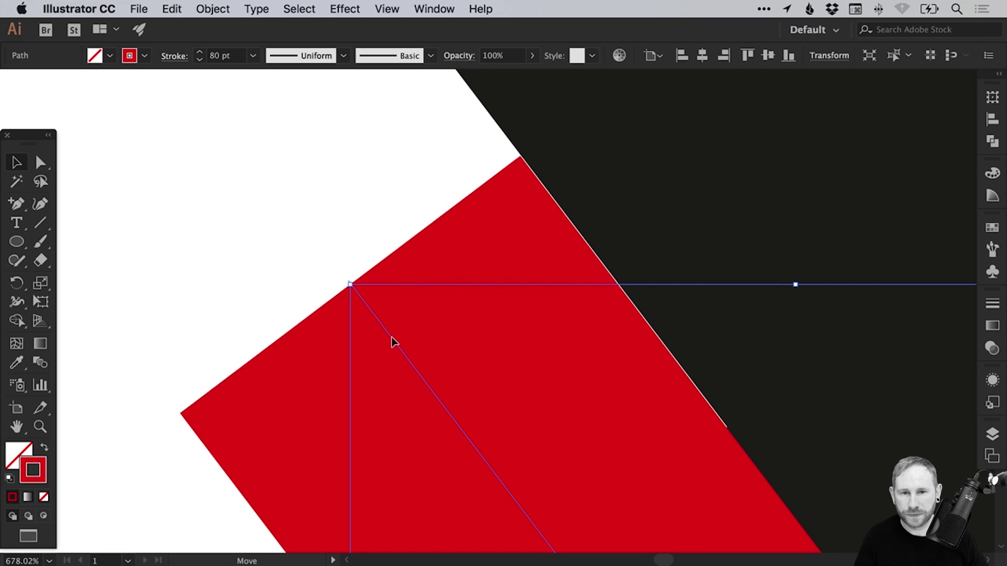
pyautogui.moveTo(393, 342); pyautogui.dragTo(397, 353)
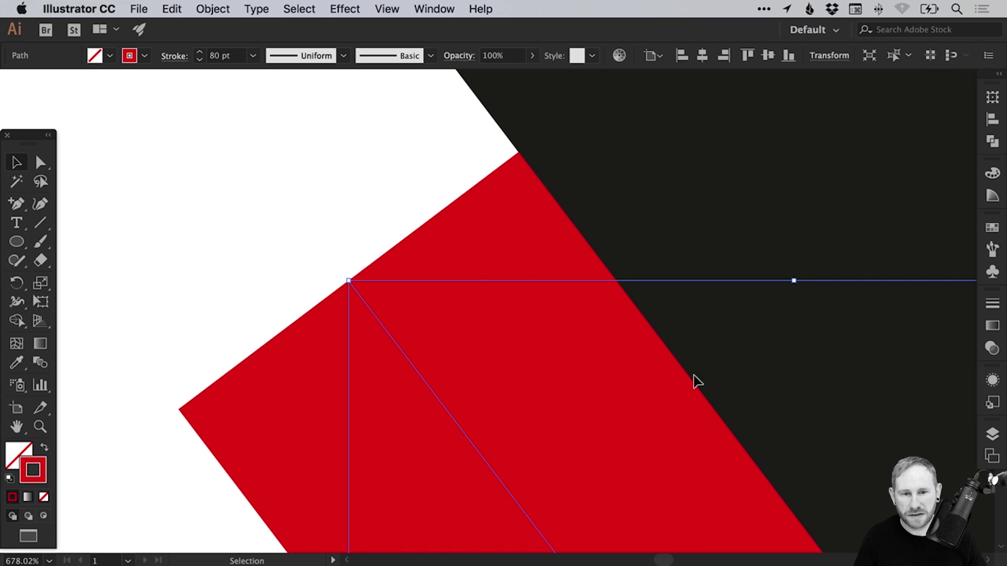
pyautogui.click(387, 7)
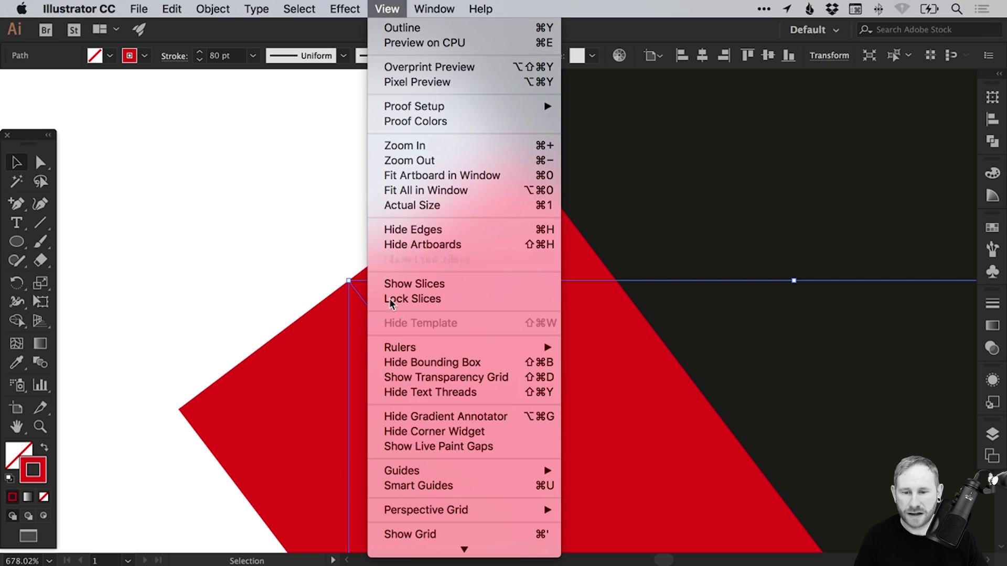
pyautogui.click(406, 484)
pyautogui.press('super+1')
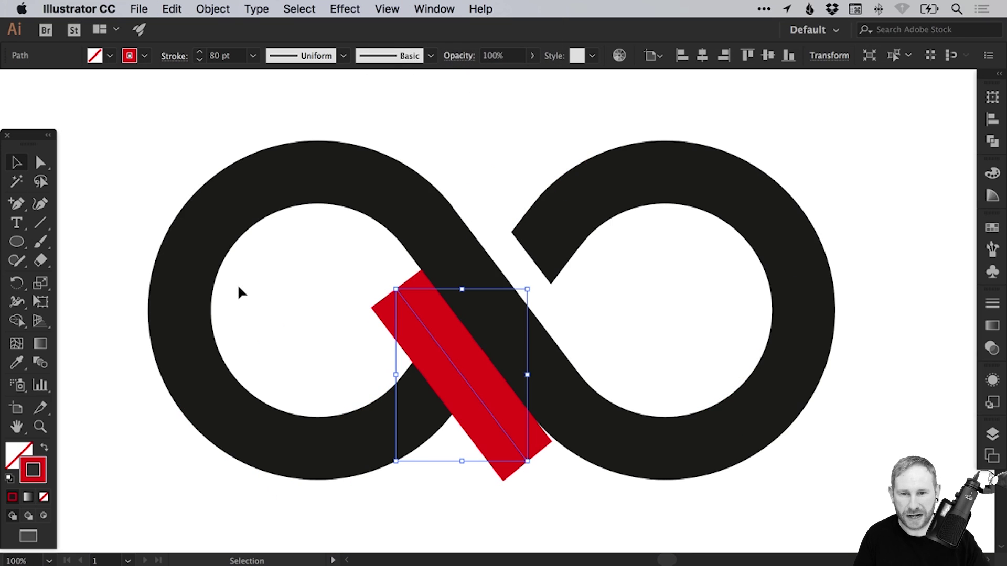
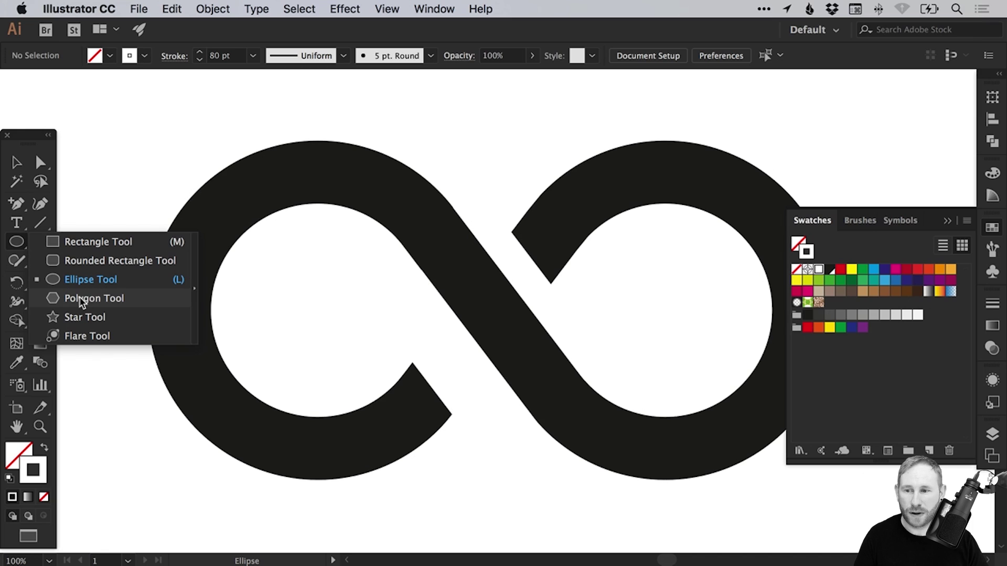
# Step: Create a polygon with 3 sides and a 50 px radius above the infinity shape's crossing
pyautogui.click(81, 298)
pyautogui.click(473, 124)
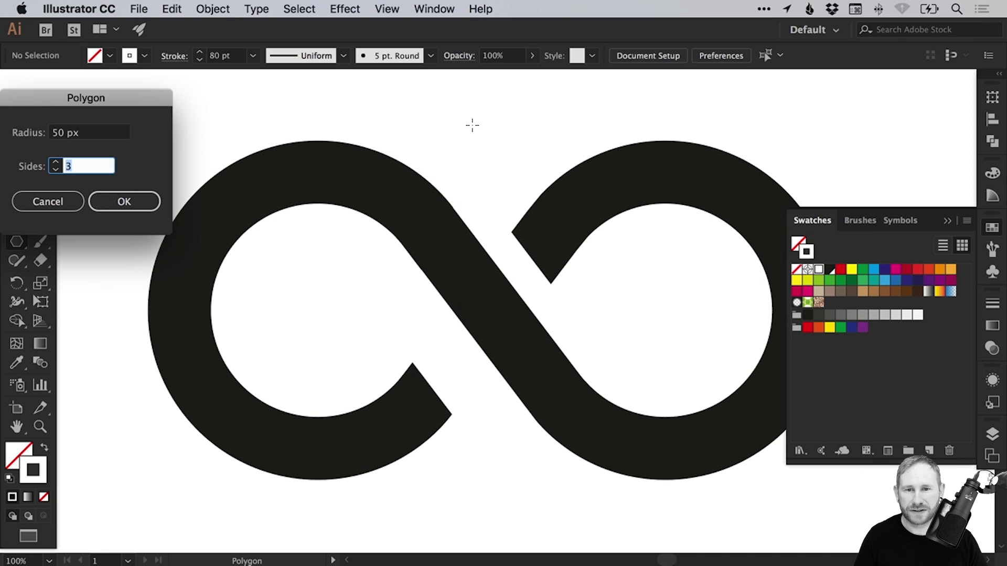
pyautogui.moveTo(89, 98); pyautogui.dragTo(357, 126)
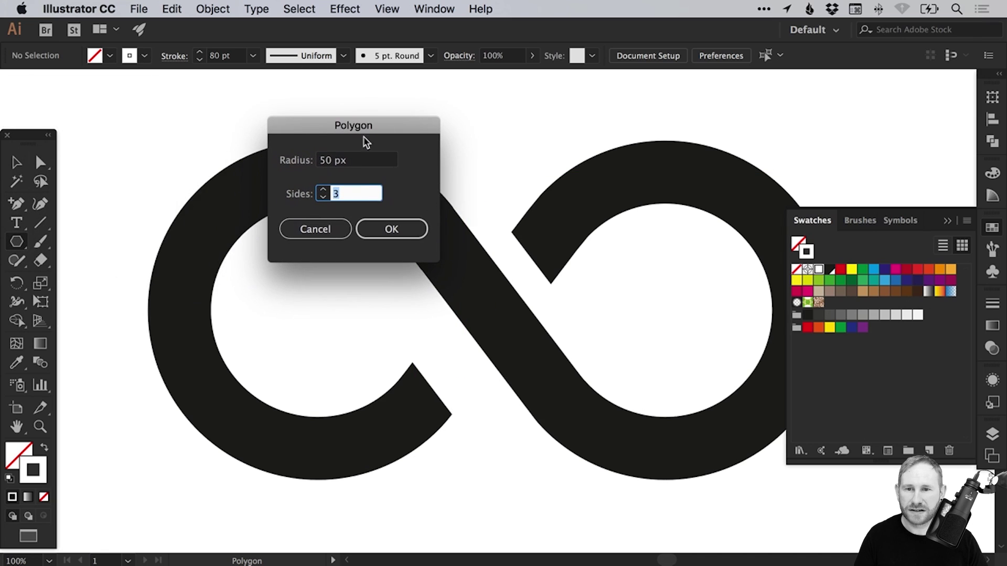
pyautogui.click(409, 228)
pyautogui.press('v')
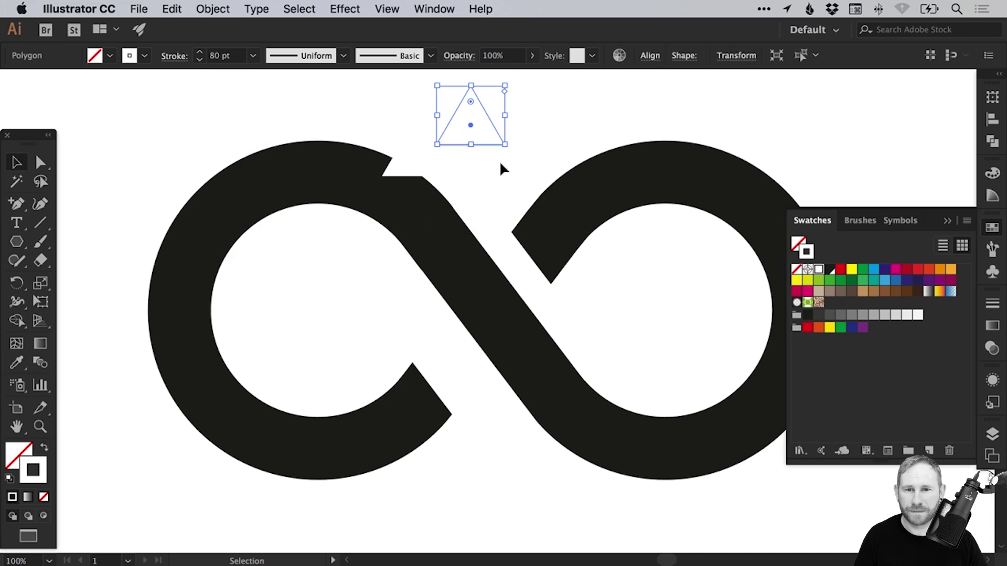
# Step: Give the triangle a black fill and no stroke
pyautogui.click(829, 271)
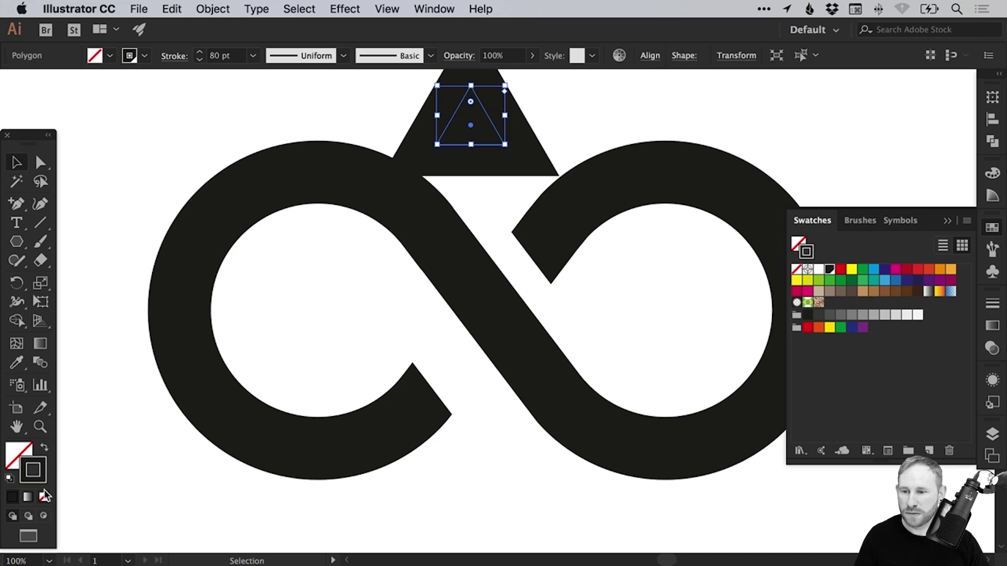
pyautogui.click(45, 498)
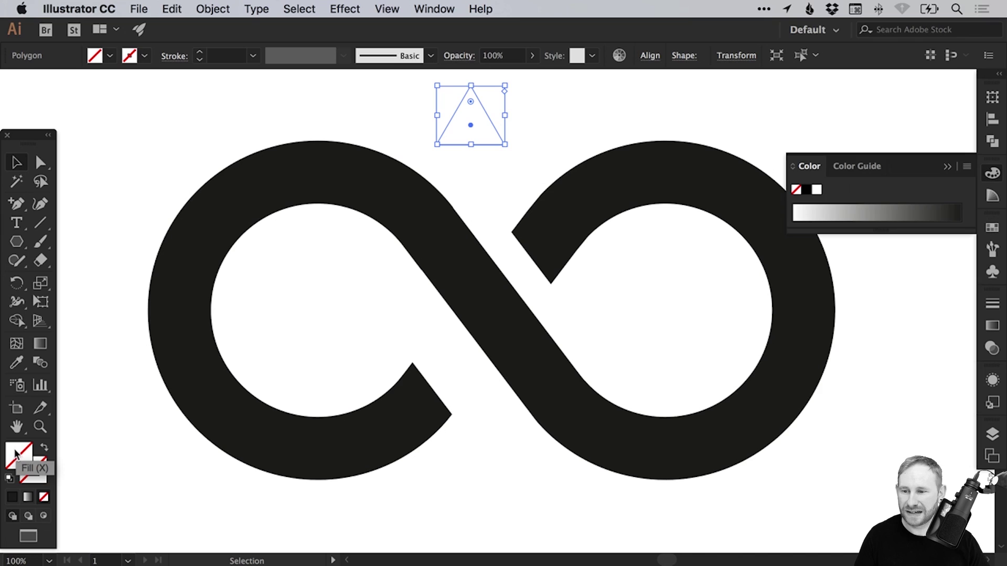
pyautogui.click(17, 452)
pyautogui.click(991, 227)
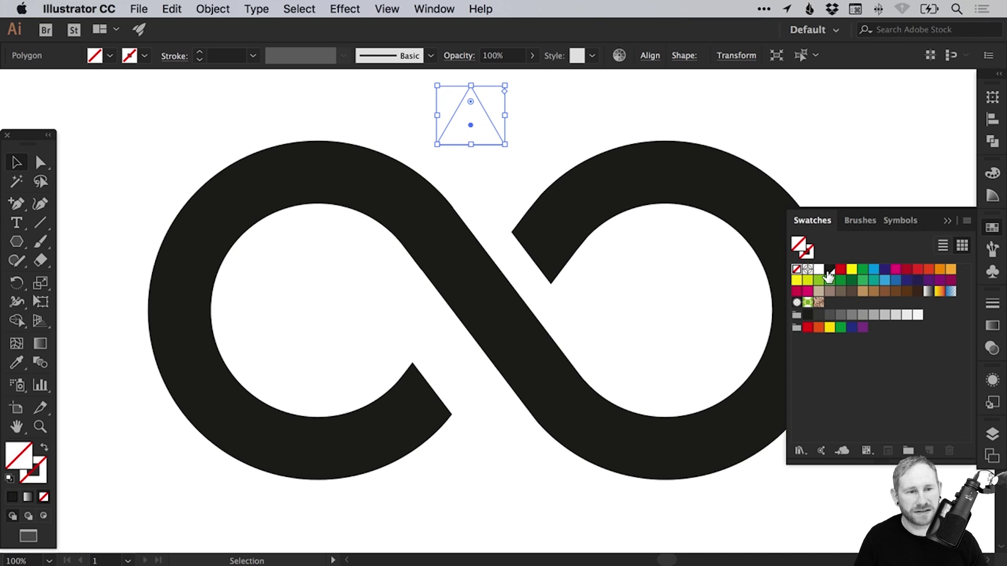
pyautogui.click(829, 269)
pyautogui.click(990, 231)
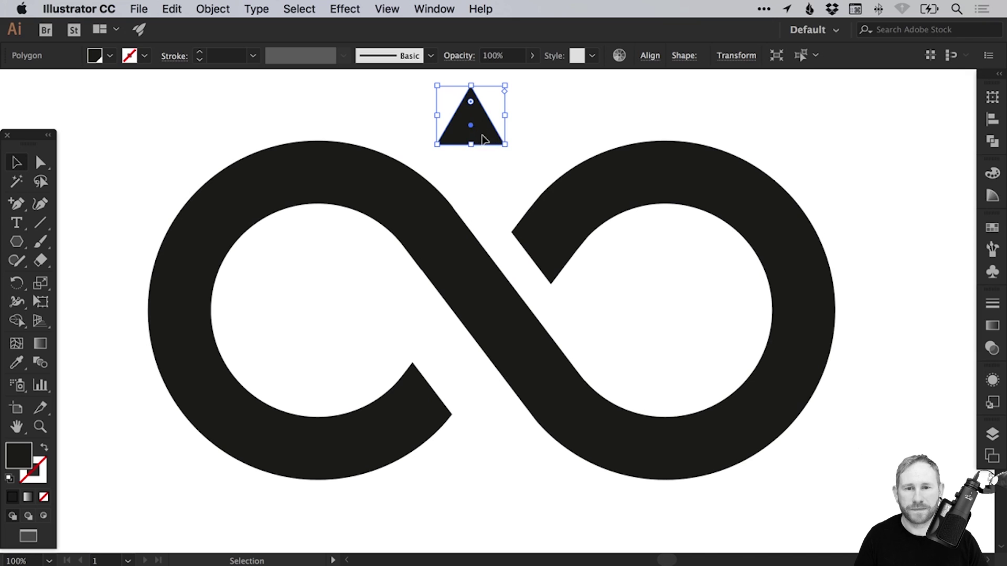
# Step: Flatten the triangle by lowering its apex, and place it at the left loop's cut end
pyautogui.moveTo(483, 139); pyautogui.dragTo(342, 351)
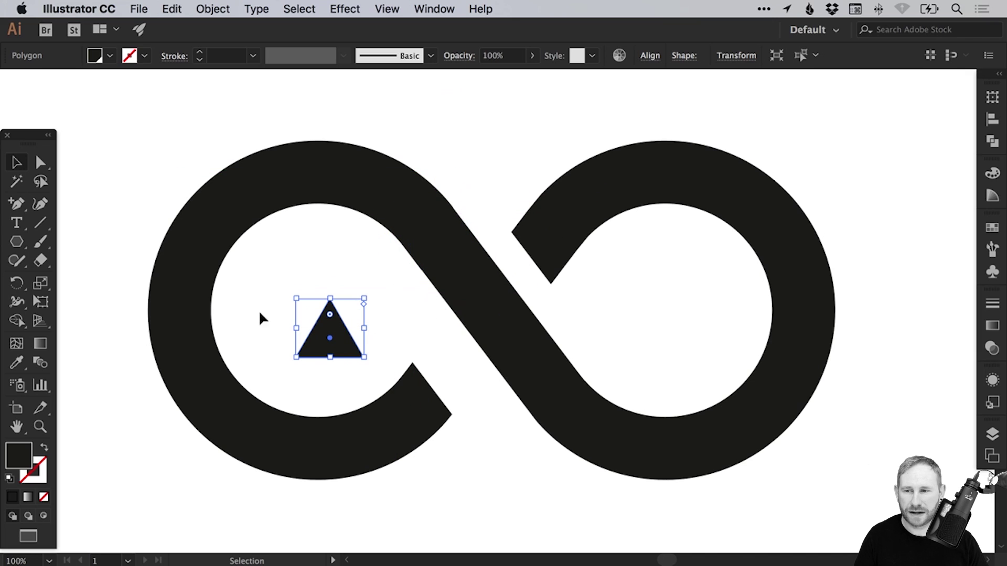
pyautogui.click(41, 165)
pyautogui.click(95, 153)
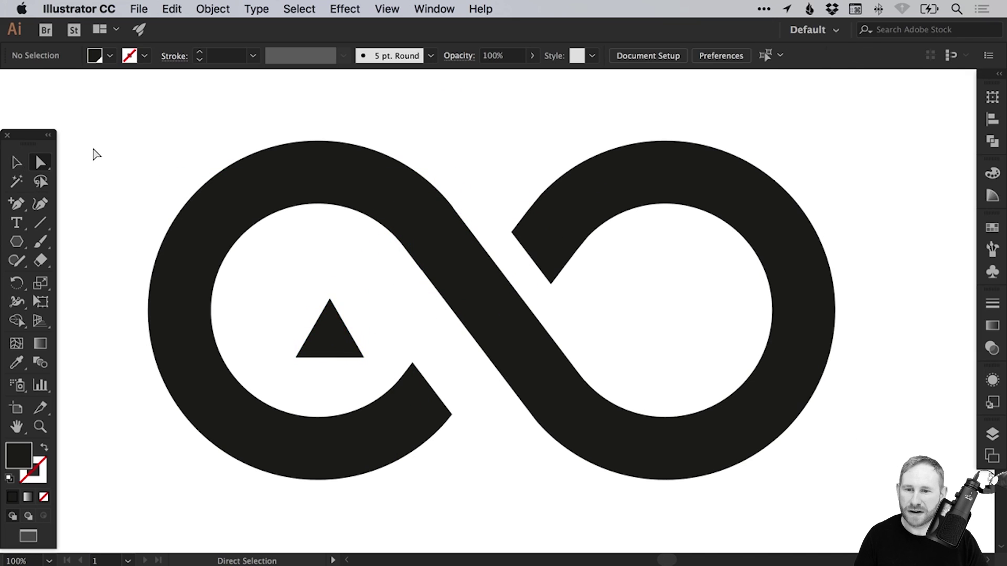
pyautogui.moveTo(332, 303); pyautogui.dragTo(438, 371)
pyautogui.keyDown('super'); pyautogui.click(404, 360); pyautogui.keyUp('super')
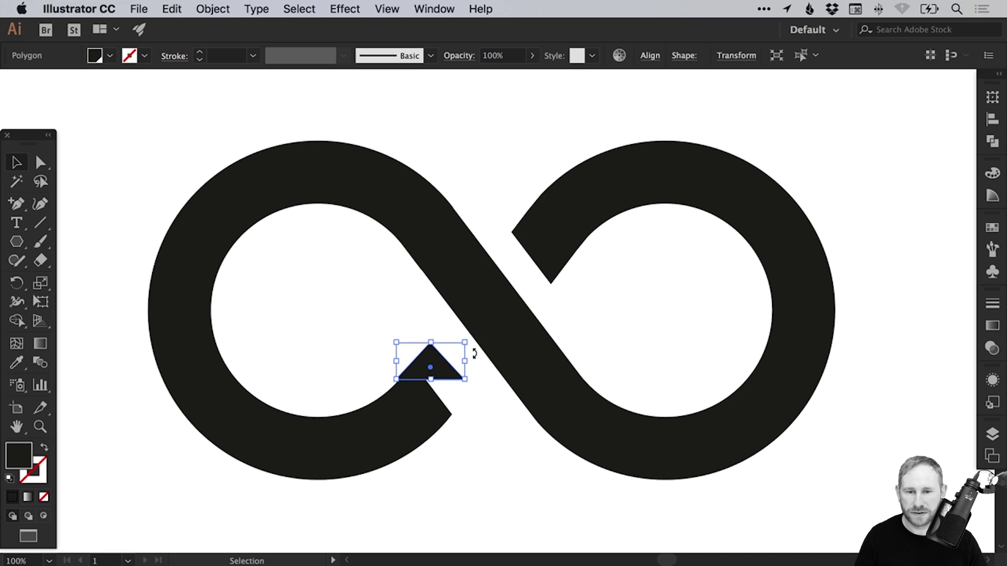
# Step: Rotate and enlarge the triangle over the left loop's cut end so it forms an arrowhead pointing at the crossing band
pyautogui.moveTo(472, 390); pyautogui.dragTo(460, 365)
pyautogui.press('super+space')
pyautogui.moveTo(347, 221); pyautogui.dragTo(516, 418)
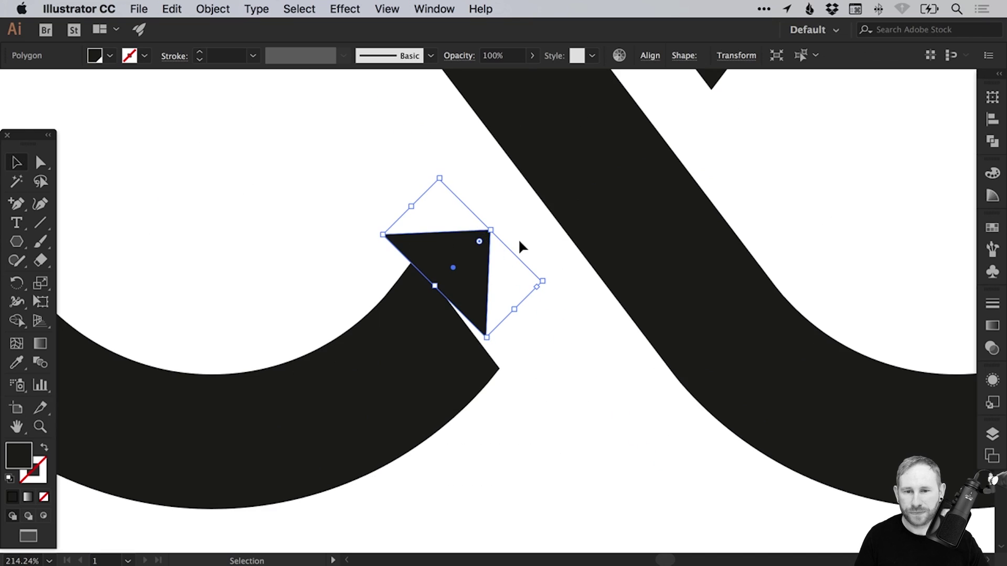
pyautogui.moveTo(477, 255); pyautogui.dragTo(493, 297)
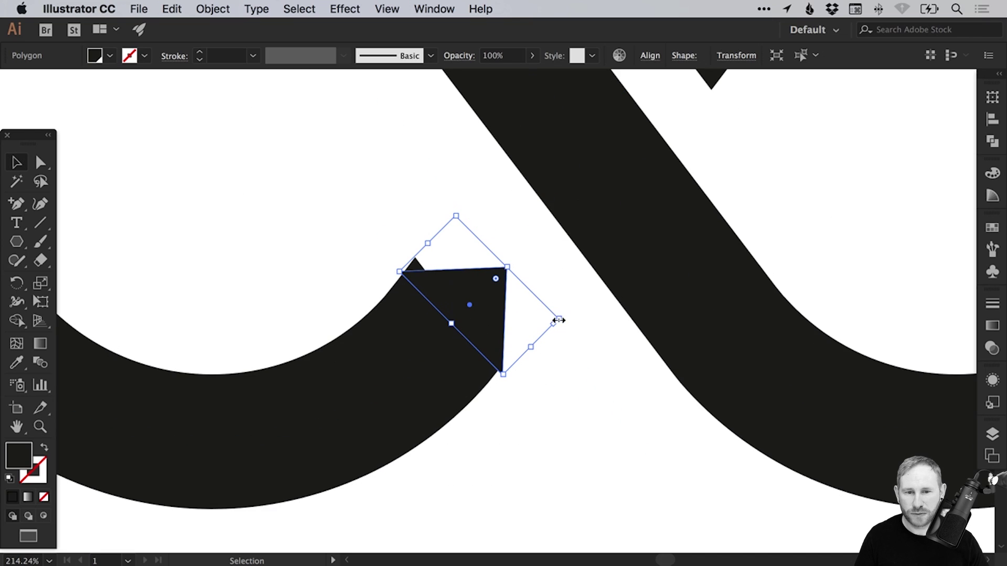
pyautogui.moveTo(559, 320)
pyautogui.mouseDown()
pyautogui.moveTo(619, 303)
pyautogui.moveTo(618, 294)
pyautogui.mouseUp()
pyautogui.click(562, 292)
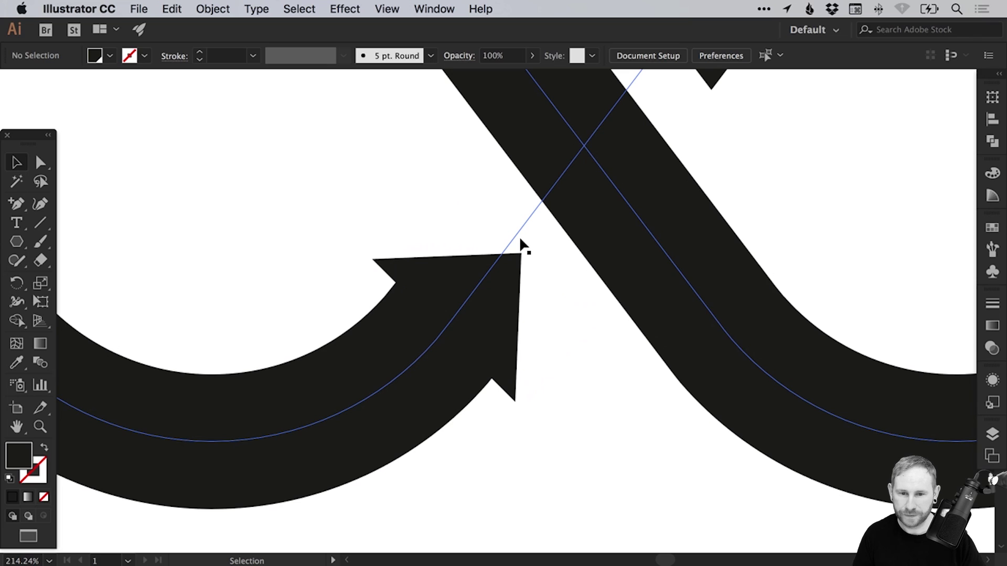
# Step: Try shifting the arrowhead slightly up and to the left on the loop's end, and undo the move
pyautogui.press('super+space')
pyautogui.moveTo(311, 211); pyautogui.dragTo(607, 480)
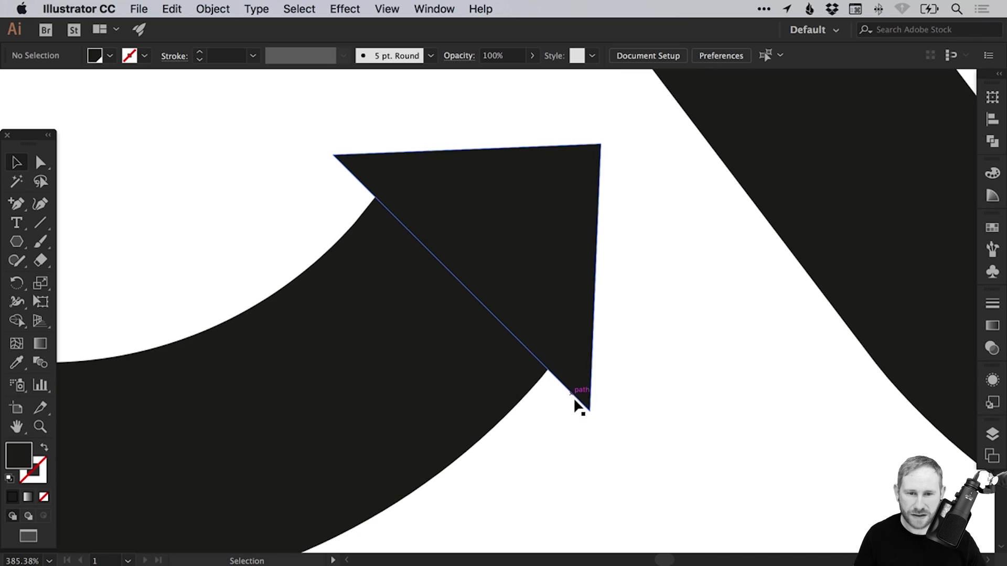
pyautogui.moveTo(562, 330); pyautogui.dragTo(544, 317)
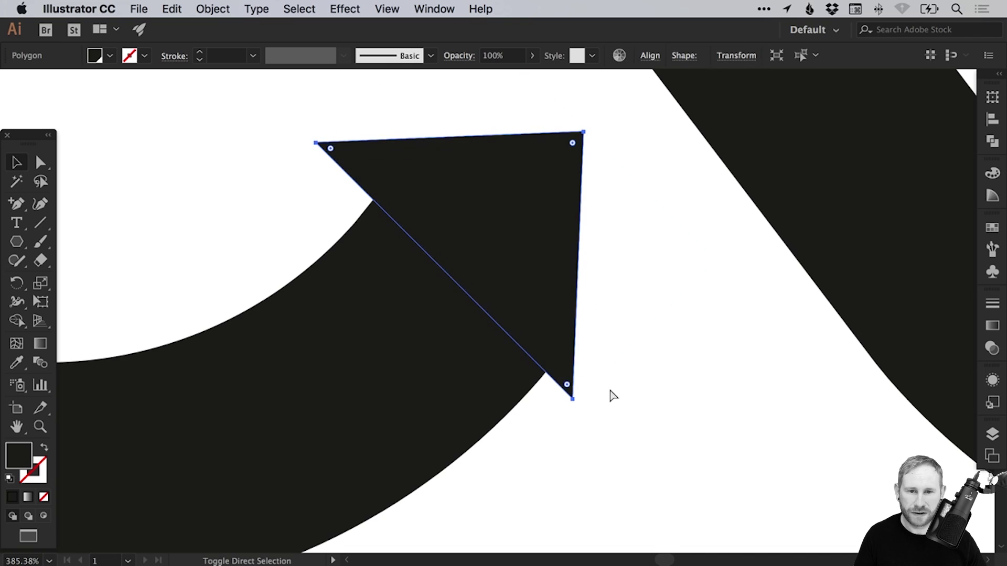
pyautogui.click(604, 456)
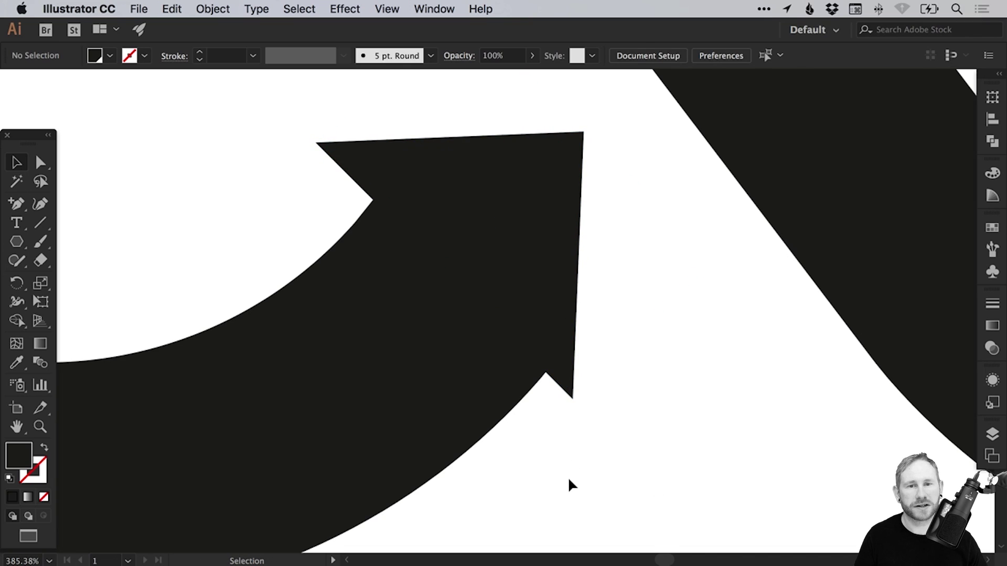
pyautogui.press('super+z')
pyautogui.click(584, 426)
pyautogui.press('super+1')
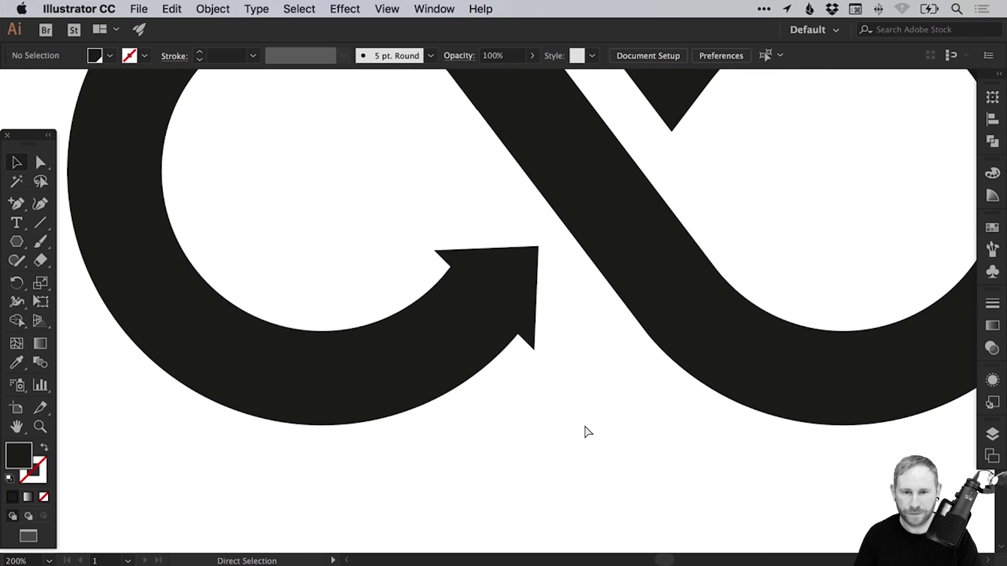
# Step: Enlarge the arrowhead slightly so it overhangs both sides of the loop's end, deselect it and show the whole design at 100%
pyautogui.moveTo(623, 285); pyautogui.dragTo(566, 339)
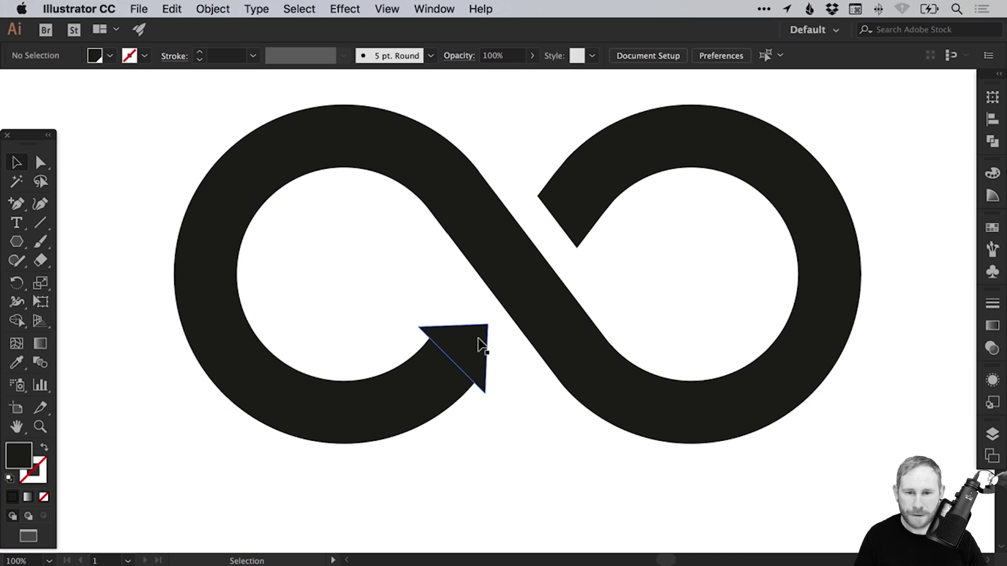
pyautogui.click(455, 337)
pyautogui.moveTo(371, 270); pyautogui.dragTo(550, 459)
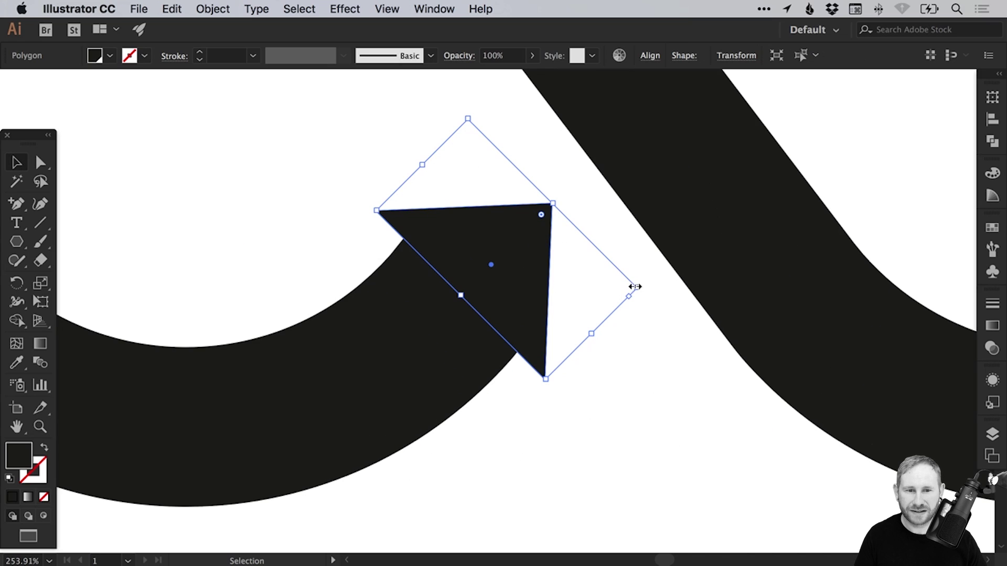
pyautogui.moveTo(636, 287)
pyautogui.mouseDown()
pyautogui.moveTo(655, 282)
pyautogui.moveTo(647, 285)
pyautogui.mouseUp()
pyautogui.press('super+shift+a')
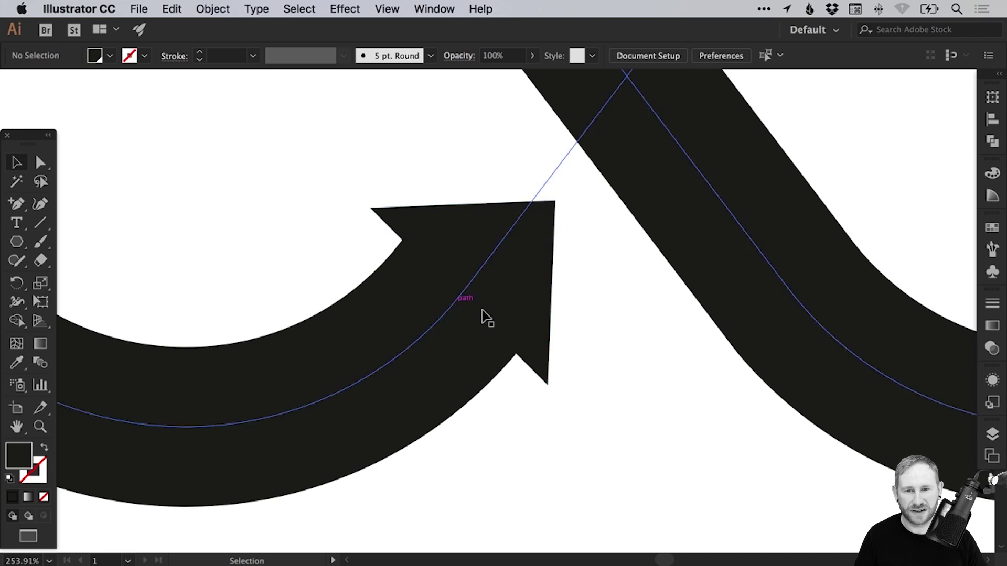
pyautogui.press('super+0')
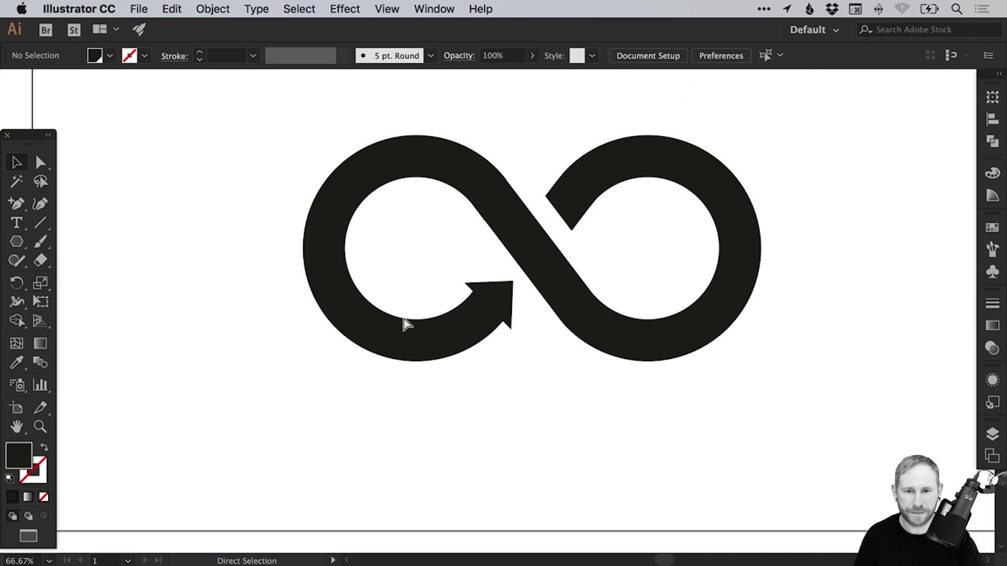
pyautogui.scroll(2, 600, 233)
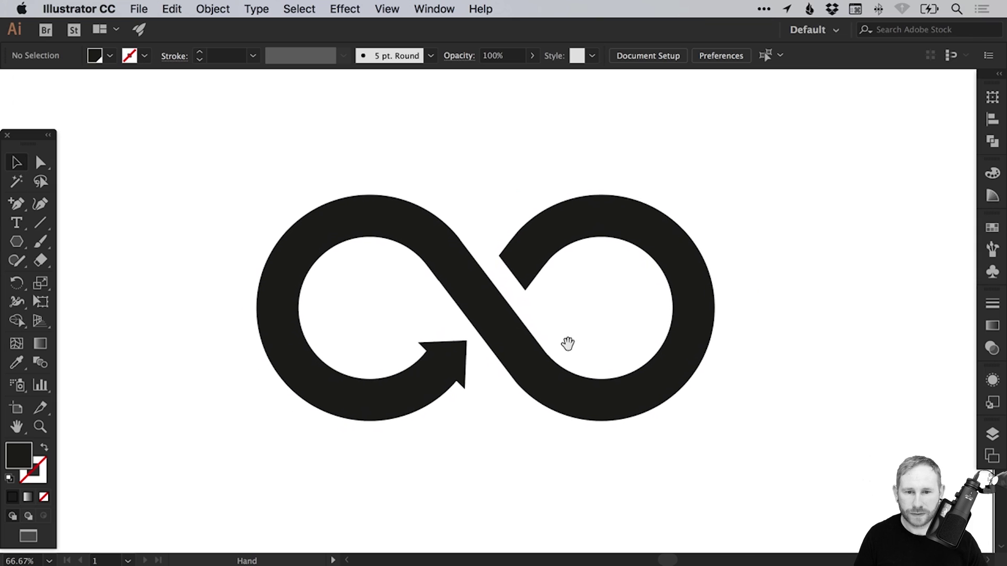
pyautogui.press('super+1')
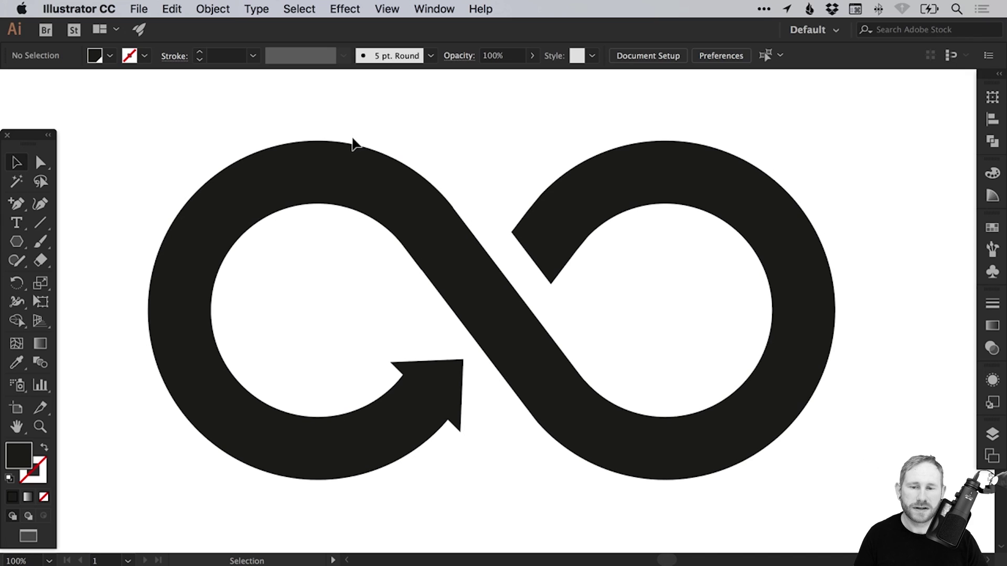
# Step: Draw a rectangle covering the whole infinity design with a margin around it, and fill it with the magenta swatch
pyautogui.press('super+minus')
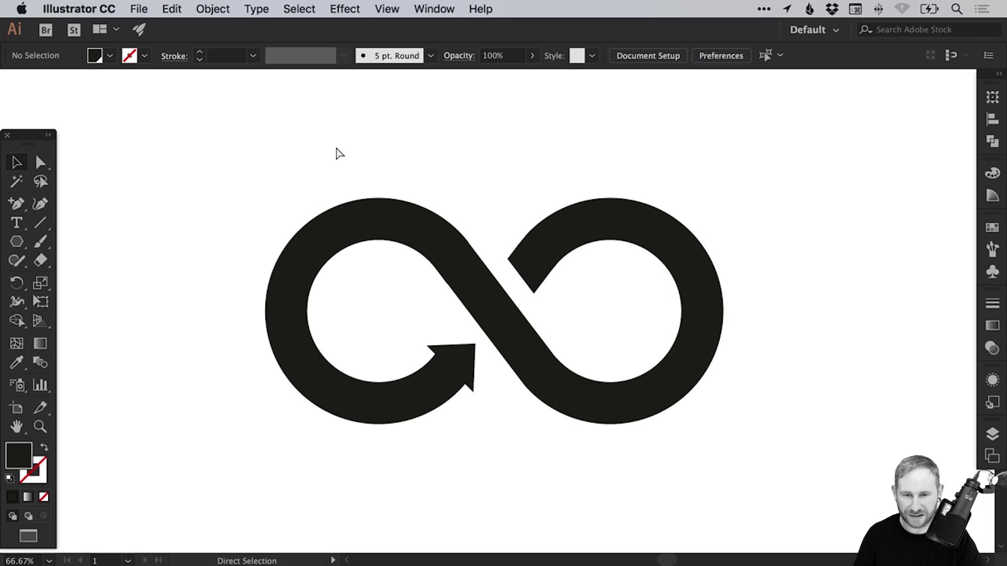
pyautogui.click(16, 242)
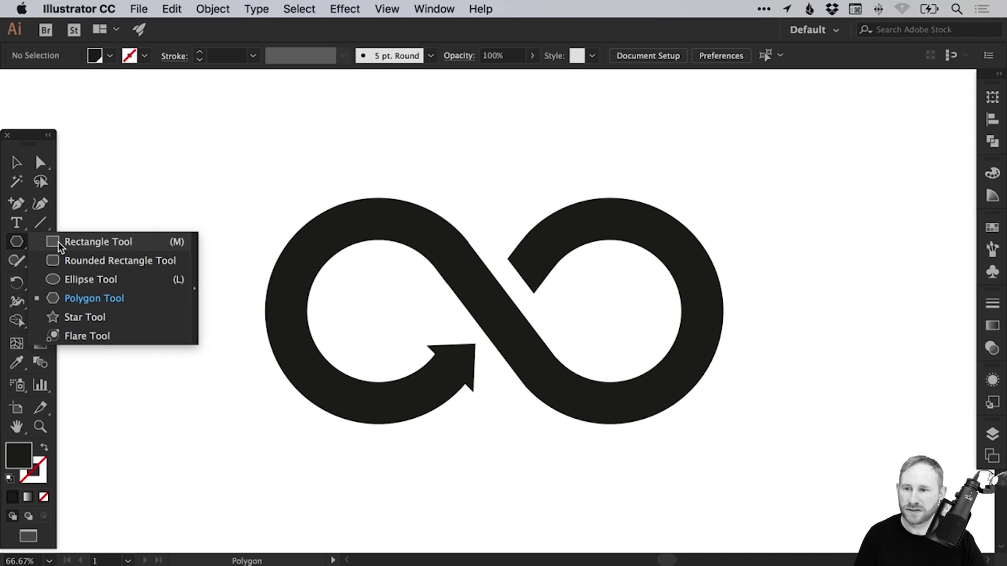
pyautogui.click(84, 240)
pyautogui.moveTo(186, 130); pyautogui.dragTo(780, 514)
pyautogui.press('v')
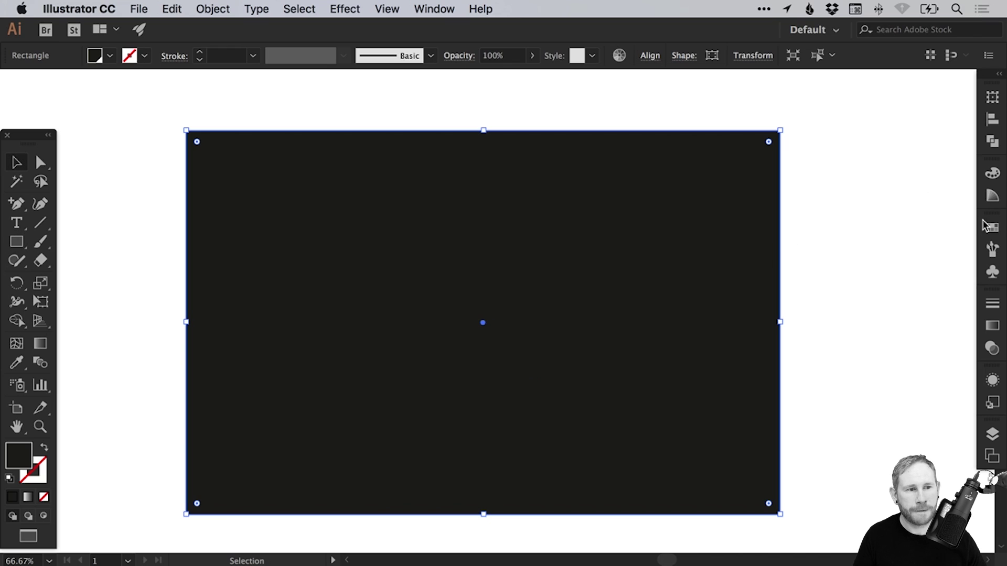
pyautogui.click(993, 228)
pyautogui.click(893, 270)
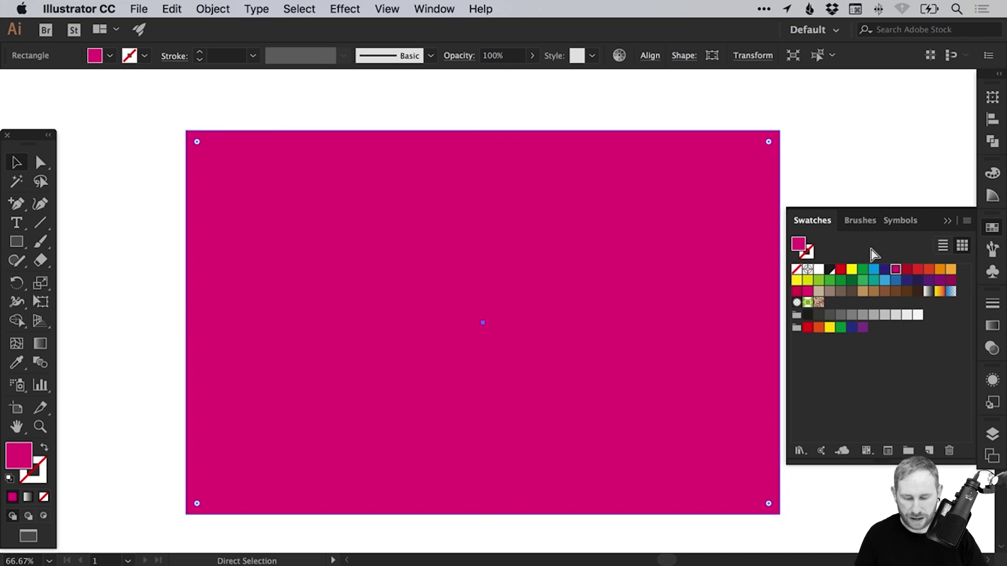
# Step: Send the magenta rectangle to the back and shift it slightly upward so it sits centred behind the logo
pyautogui.press('super+shift+bracketleft')
pyautogui.click(988, 232)
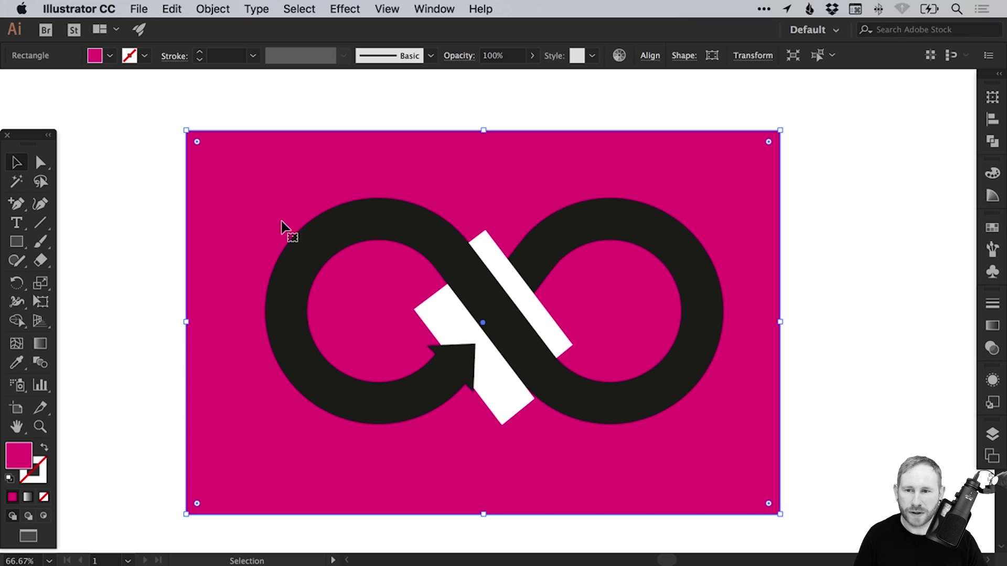
pyautogui.moveTo(267, 193); pyautogui.dragTo(267, 181)
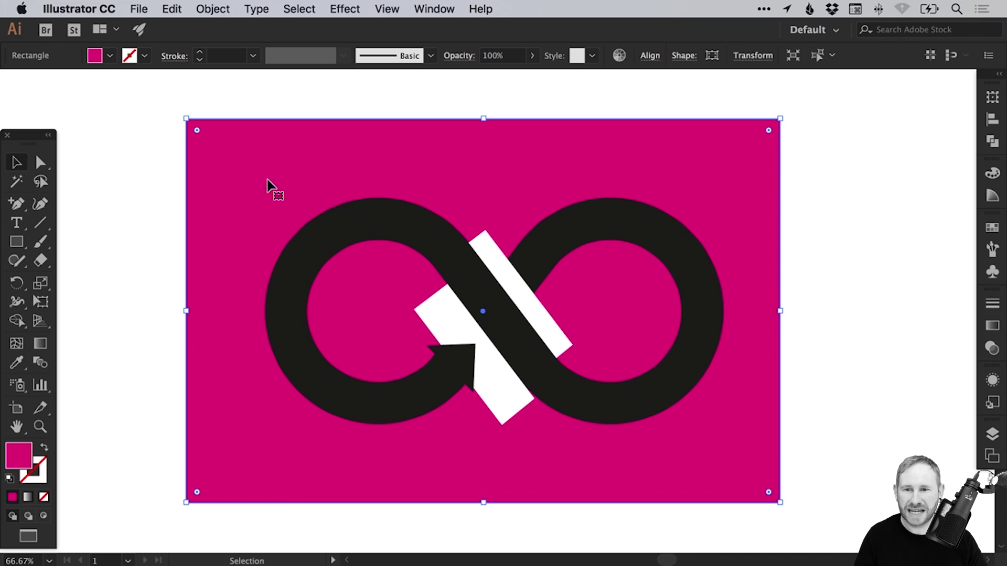
# Step: Lock the magenta background rectangle
pyautogui.click(216, 9)
pyautogui.moveTo(225, 98)
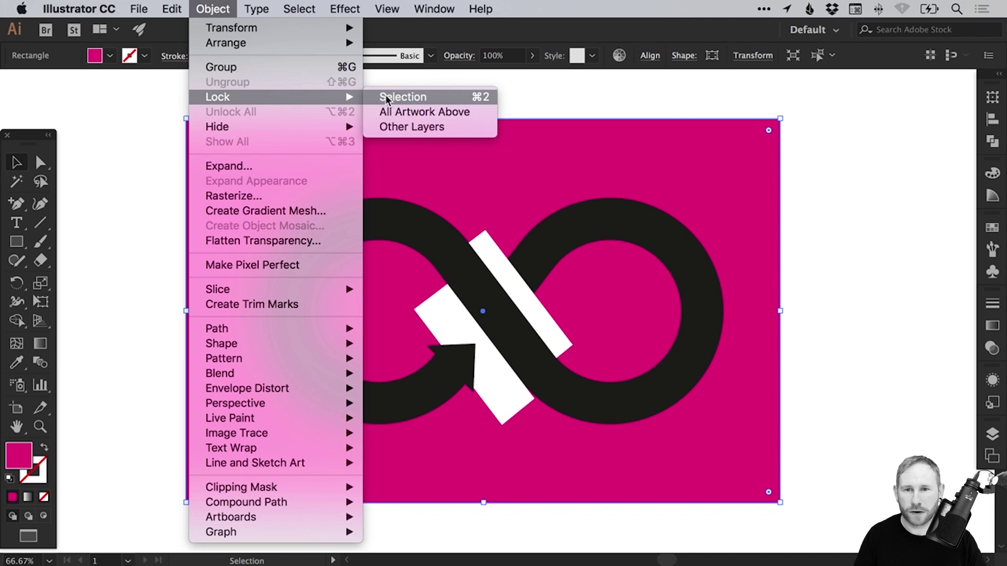
pyautogui.click(418, 98)
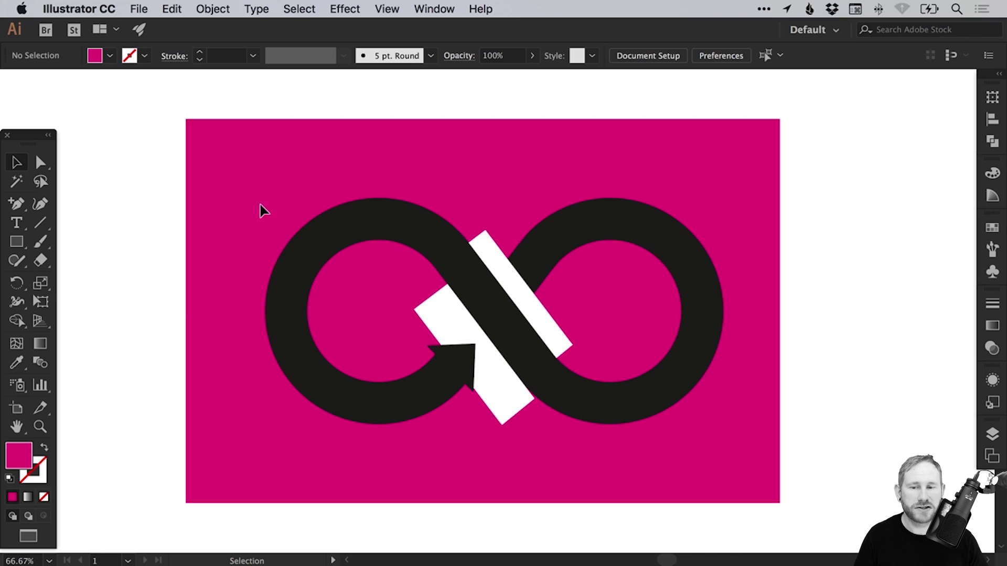
# Step: Select all the logo artwork and place a duplicate of it outside the artboard, to its right
pyautogui.moveTo(275, 225); pyautogui.dragTo(727, 478)
pyautogui.press('super+minus')
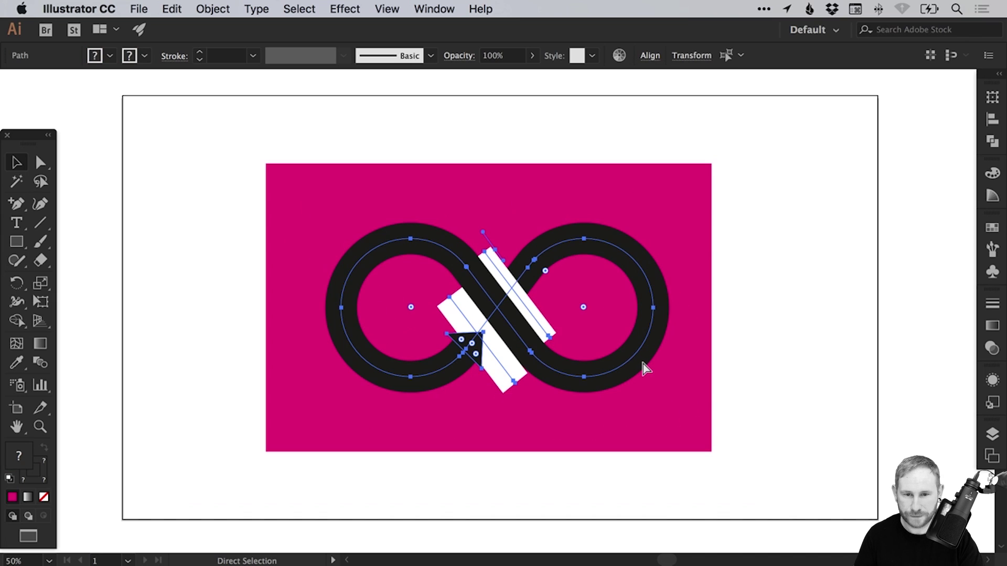
pyautogui.press('super+minus')
pyautogui.moveTo(410, 260); pyautogui.dragTo(844, 288)
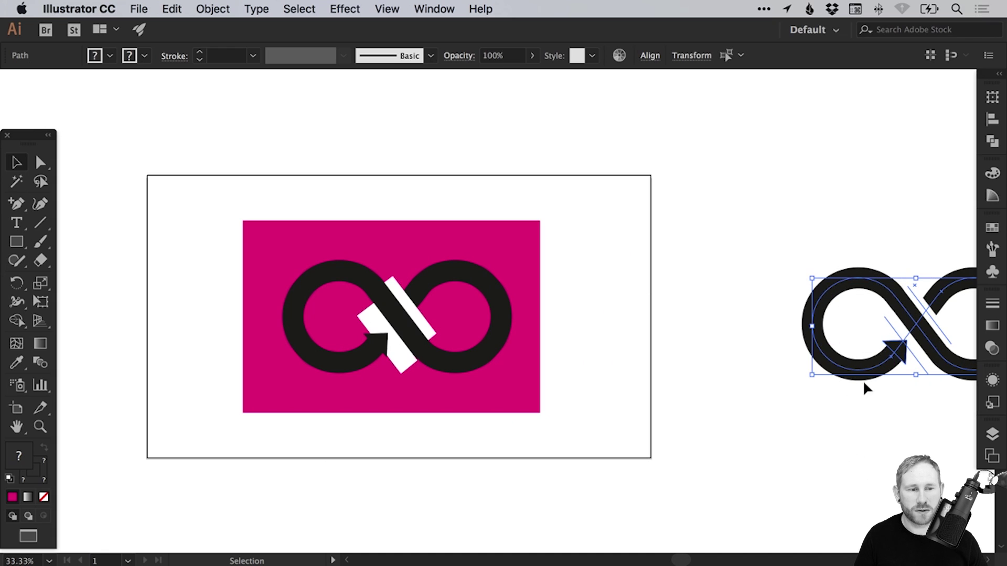
# Step: Select both white strips beside the crossing band in the original logo and expand their fill and stroke
pyautogui.press('super+1')
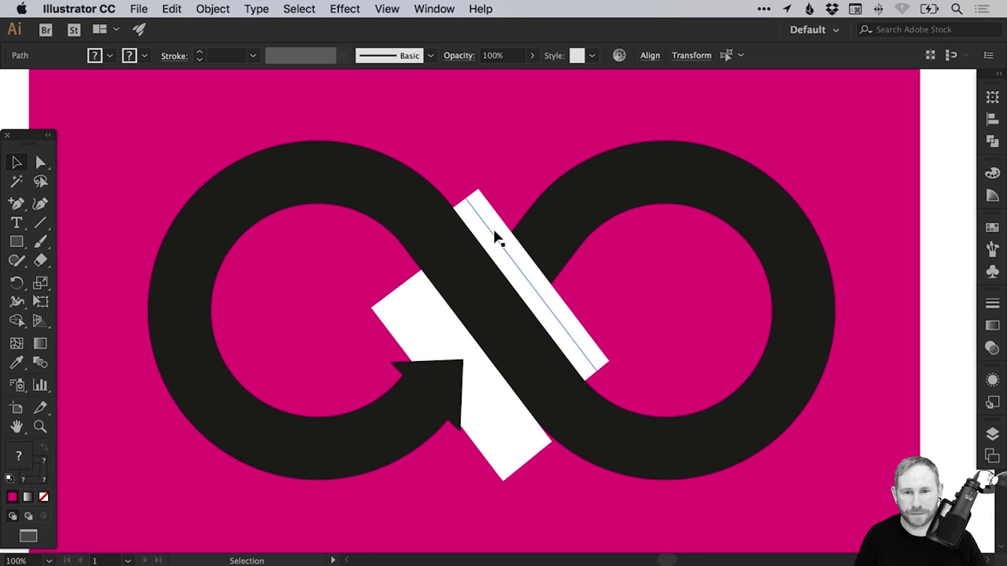
pyautogui.press('super+minus')
pyautogui.click(449, 293)
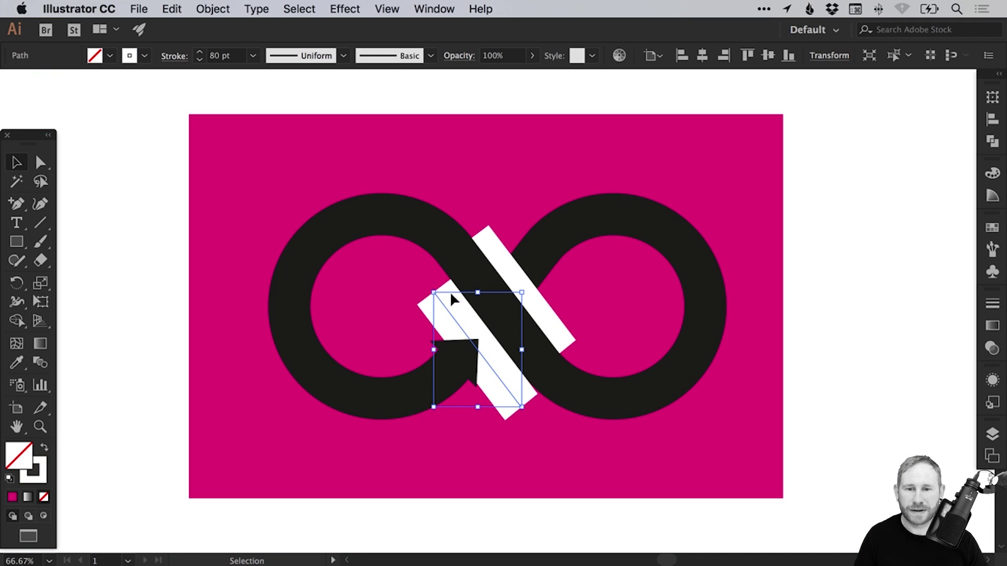
pyautogui.keyDown('shift'); pyautogui.click(491, 243); pyautogui.keyUp('shift')
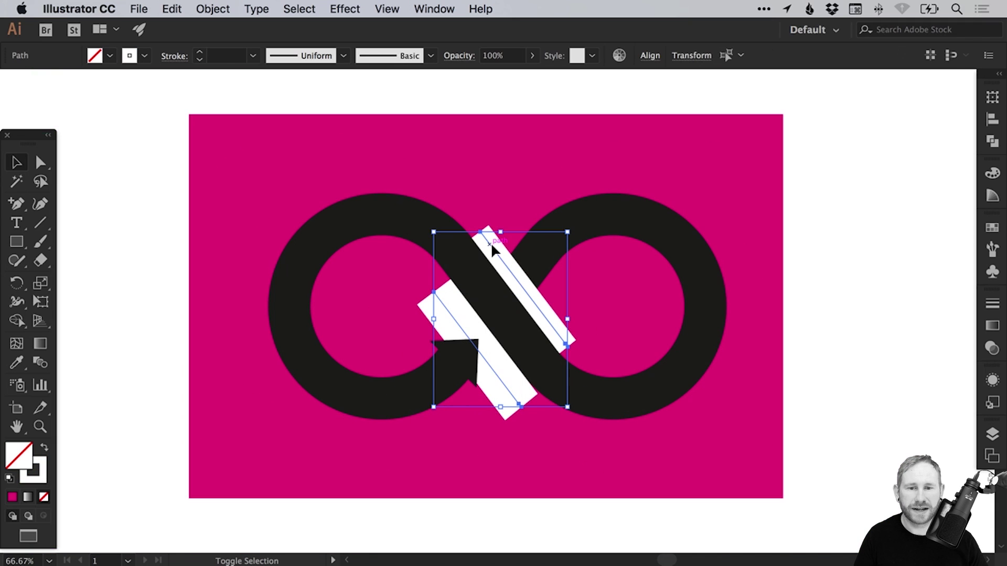
pyautogui.click(215, 9)
pyautogui.click(243, 165)
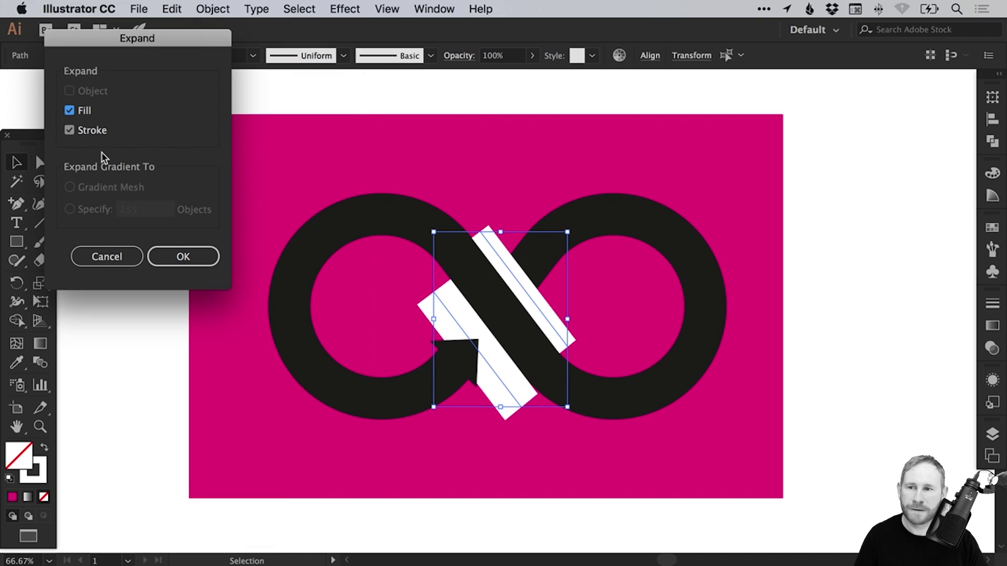
pyautogui.click(181, 257)
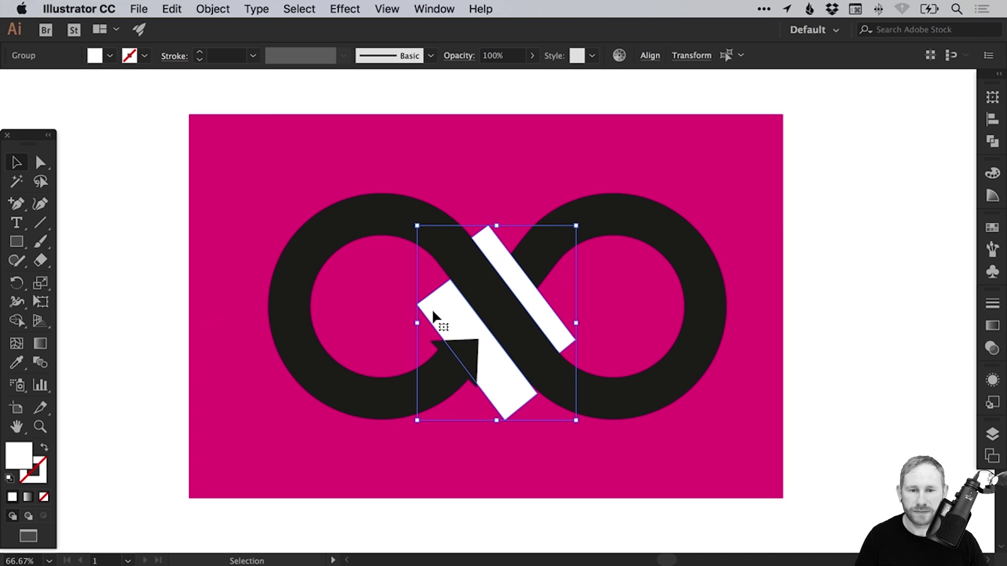
# Step: Merge the two expanded white strips and make them a single compound path
pyautogui.click(994, 142)
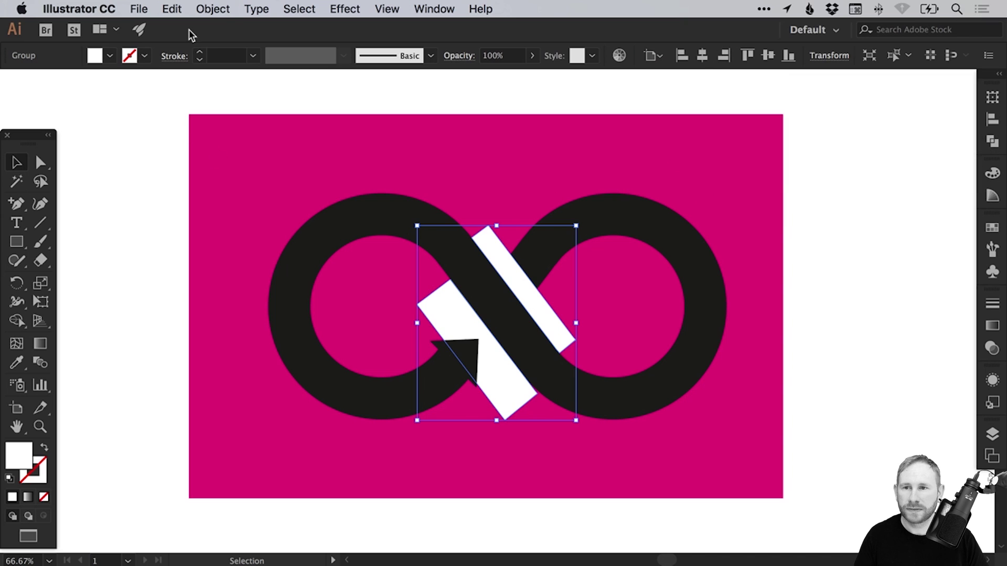
pyautogui.click(213, 9)
pyautogui.moveTo(267, 502)
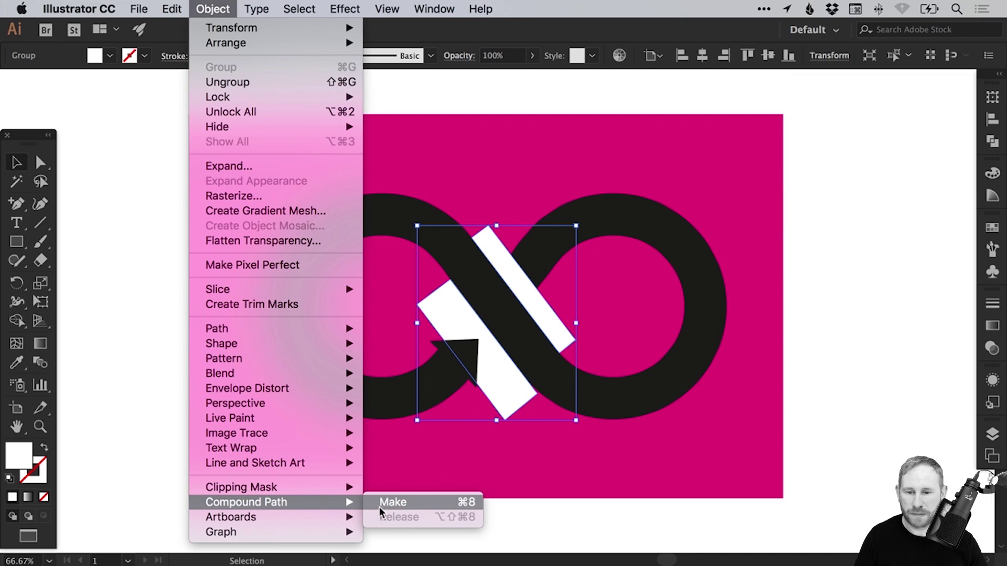
pyautogui.click(421, 502)
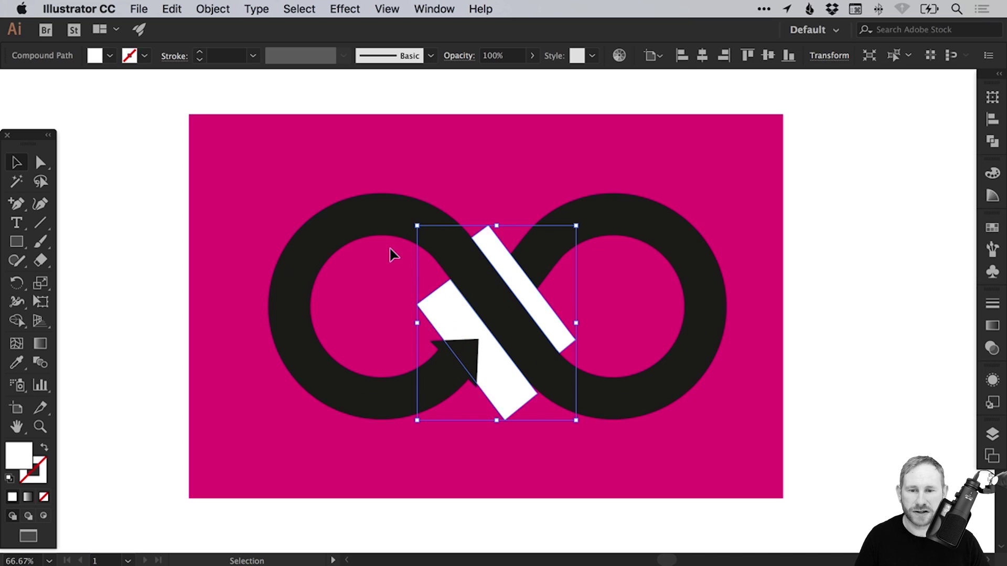
# Step: Expand the fill and stroke of the black infinity path, deselect it, and check the shapes in outline view
pyautogui.click(323, 231)
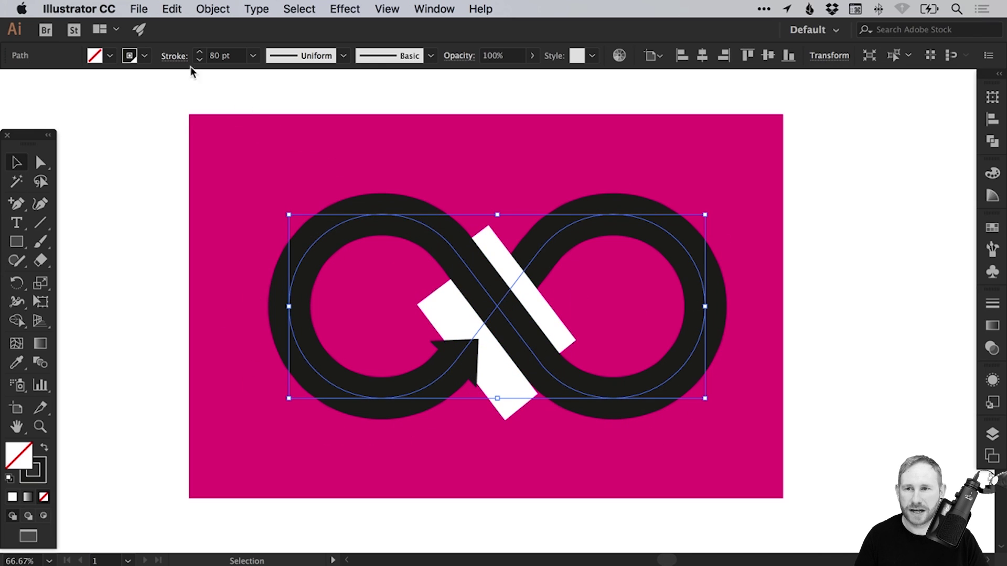
pyautogui.click(213, 8)
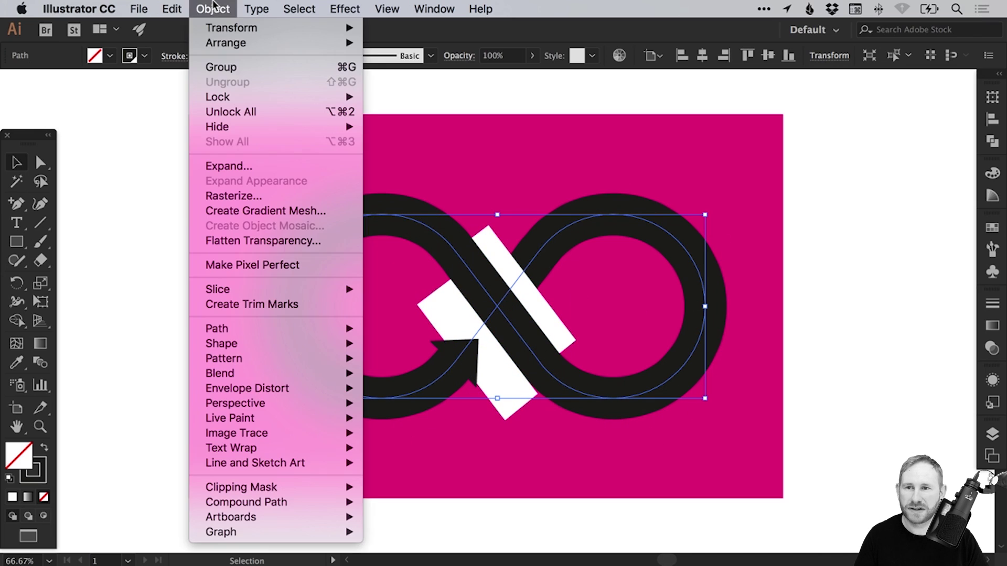
pyautogui.click(212, 167)
pyautogui.click(180, 258)
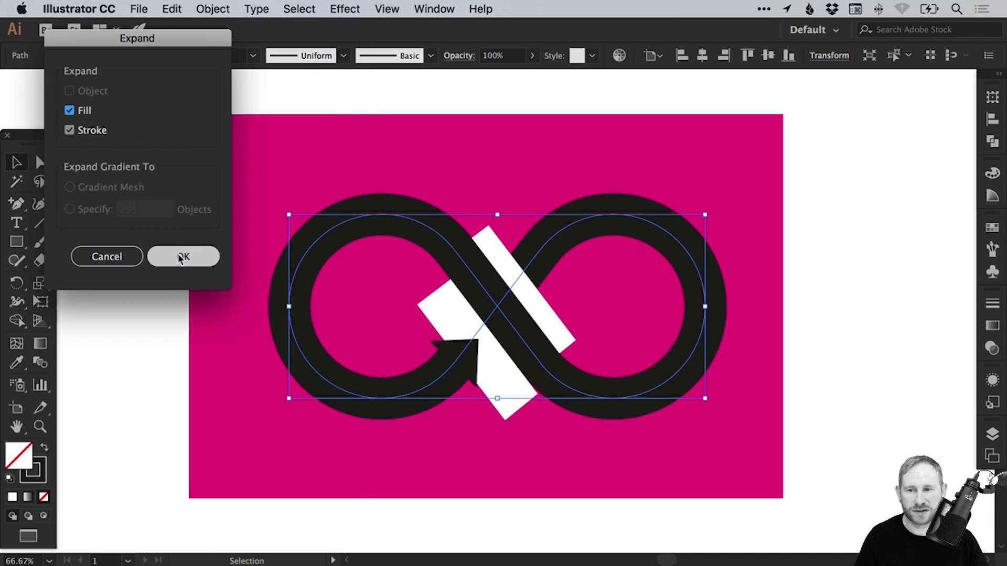
pyautogui.click(108, 255)
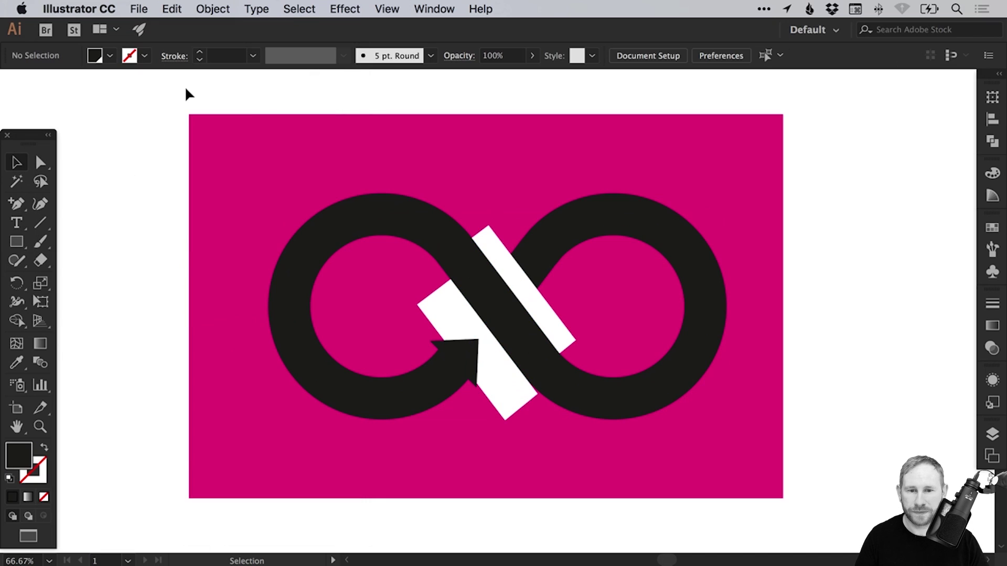
pyautogui.press('super+y')
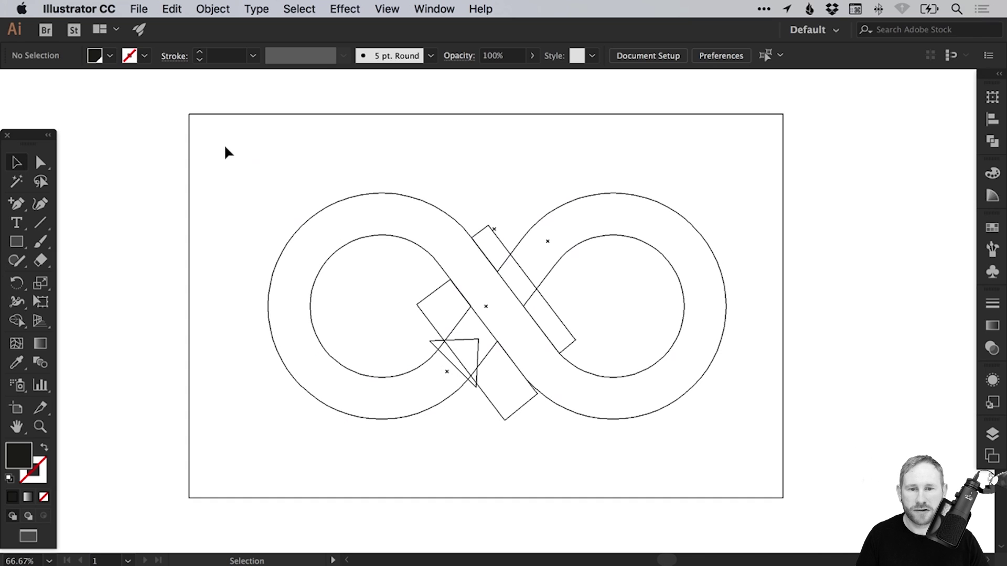
pyautogui.press('super+y')
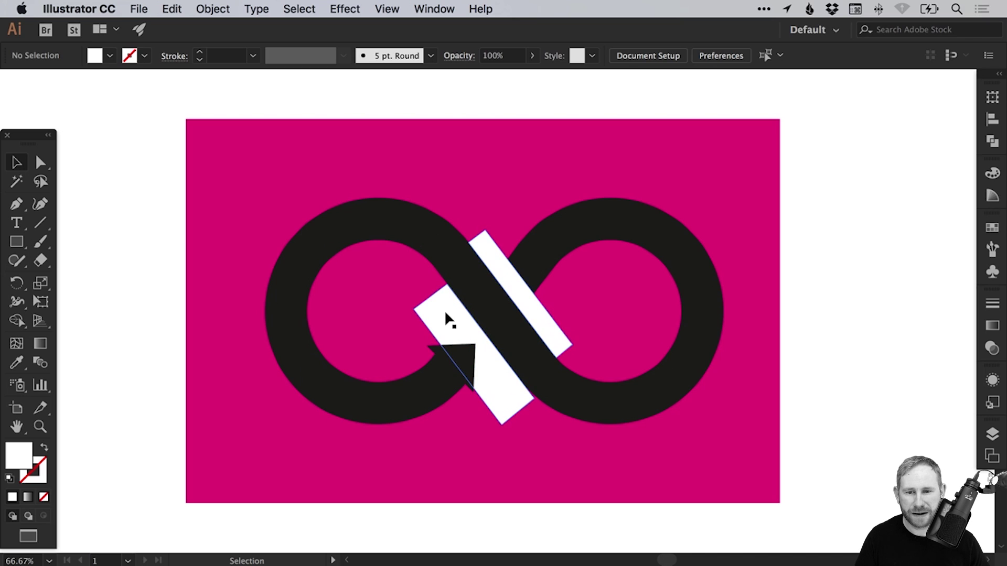
# Step: Subtract the white compound path from the black infinity shape with Minus Front
pyautogui.click(483, 237)
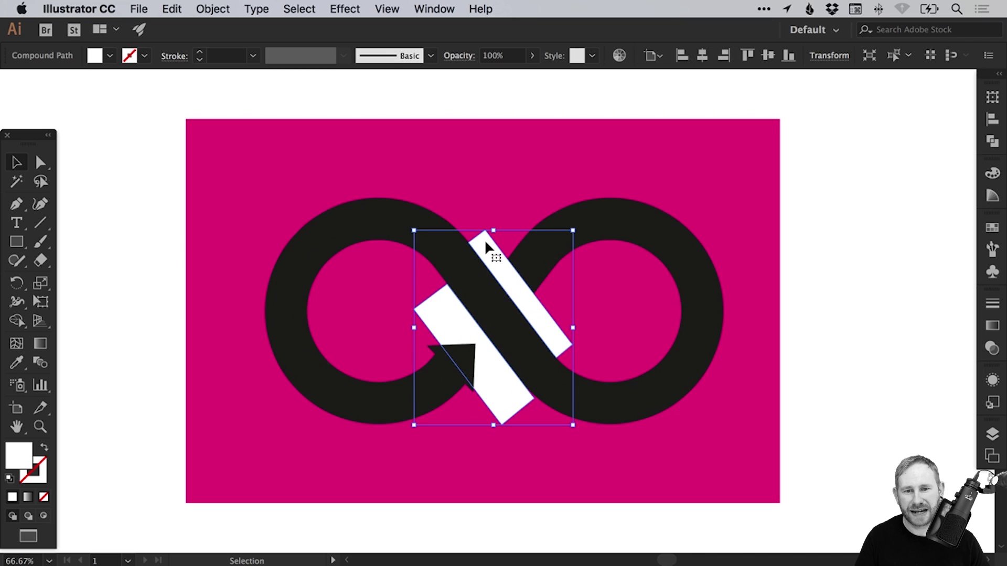
pyautogui.keyDown('shift'); pyautogui.click(635, 228); pyautogui.keyUp('shift')
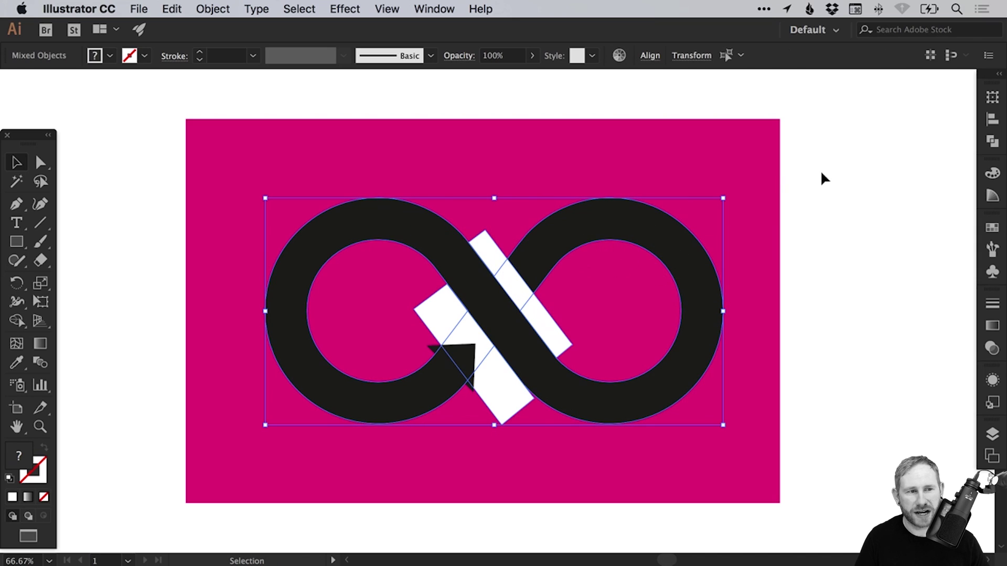
pyautogui.click(992, 142)
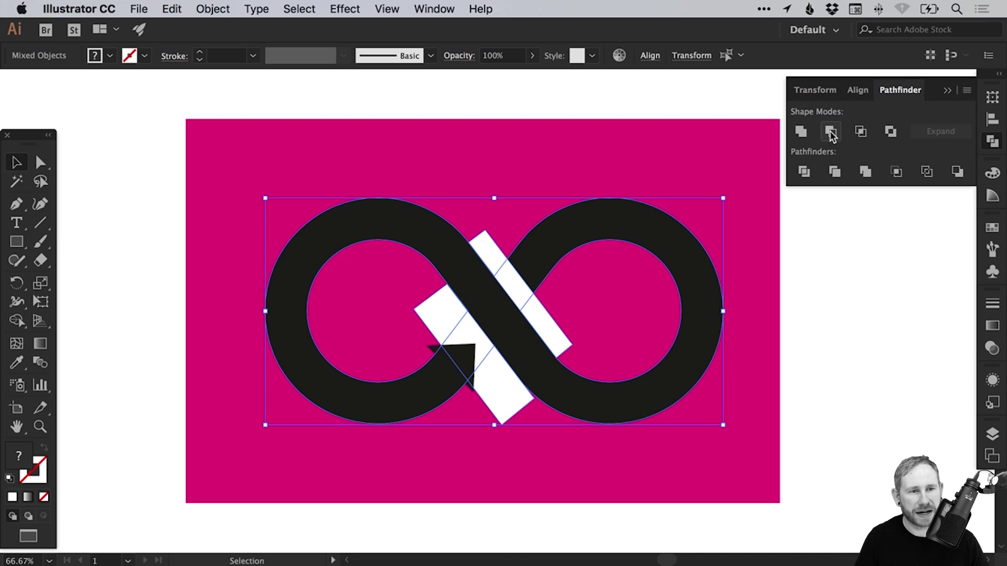
pyautogui.click(831, 132)
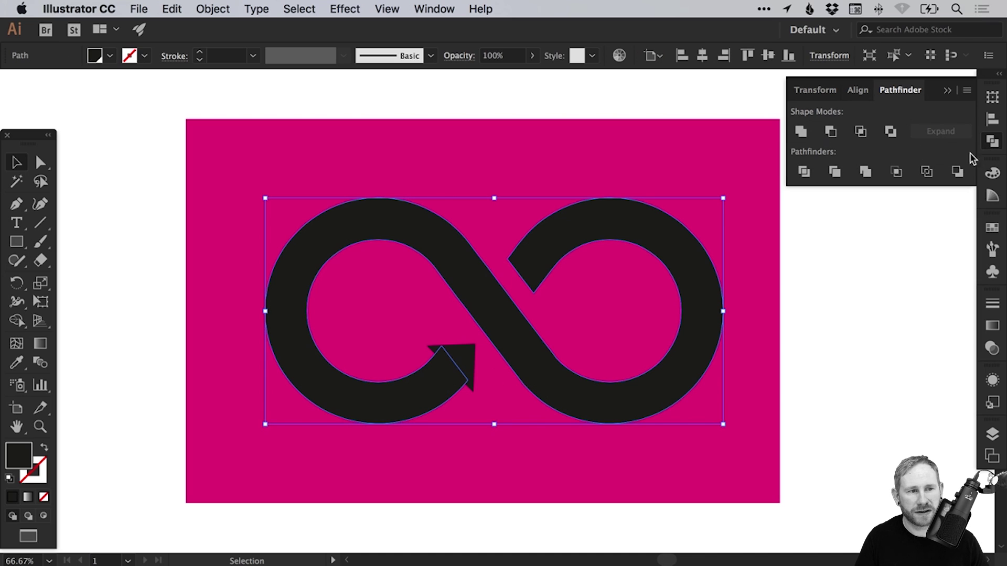
pyautogui.click(992, 142)
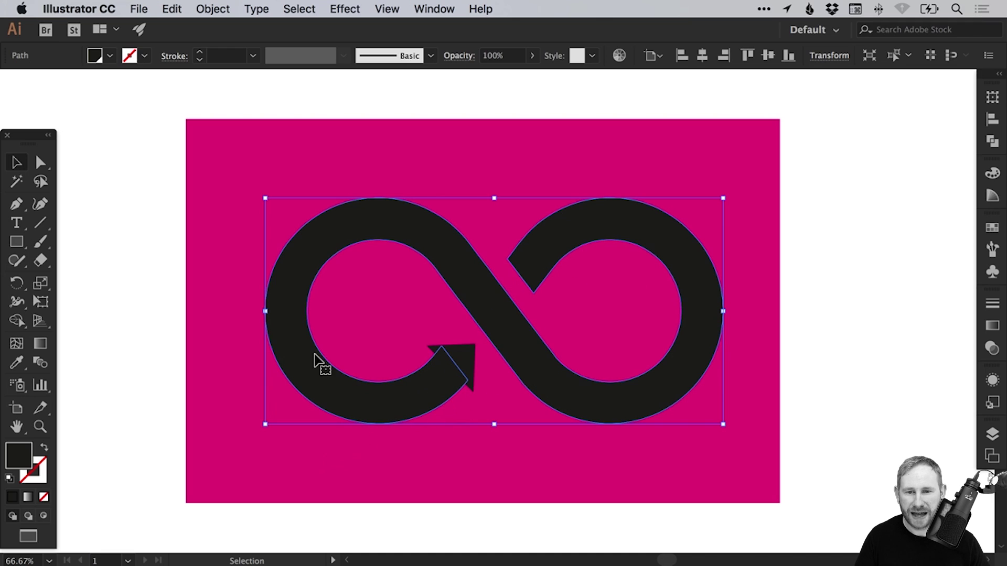
# Step: Unite the arrowhead with the infinity shape, and check the merged outline in outline view
pyautogui.keyDown('shift'); pyautogui.click(465, 362); pyautogui.keyUp('shift')
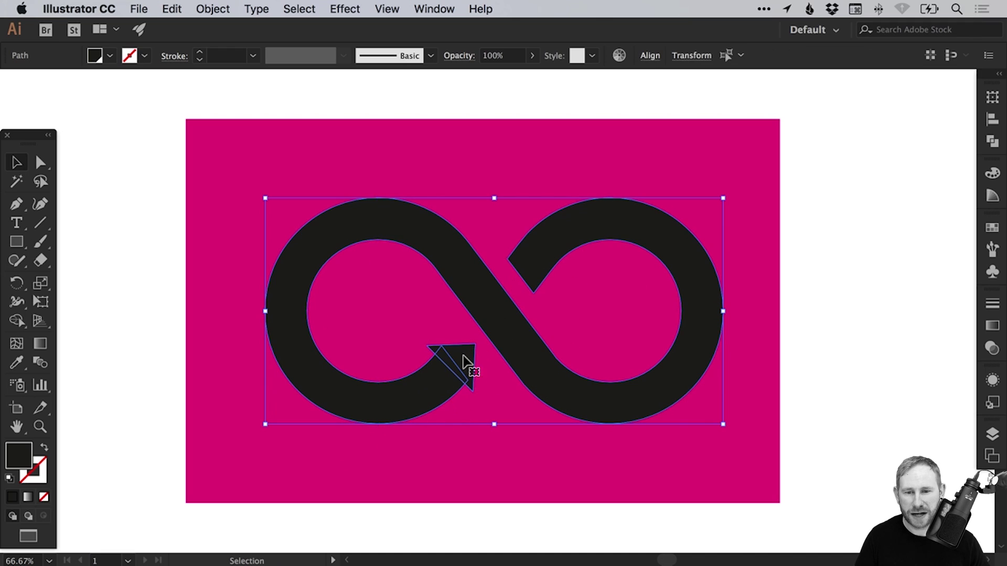
pyautogui.click(992, 141)
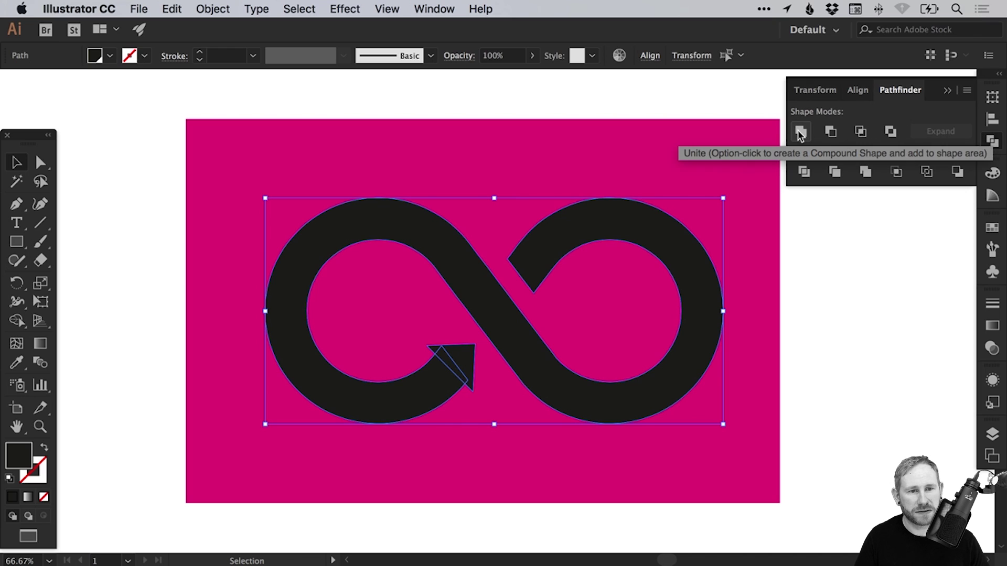
pyautogui.click(801, 132)
pyautogui.click(993, 143)
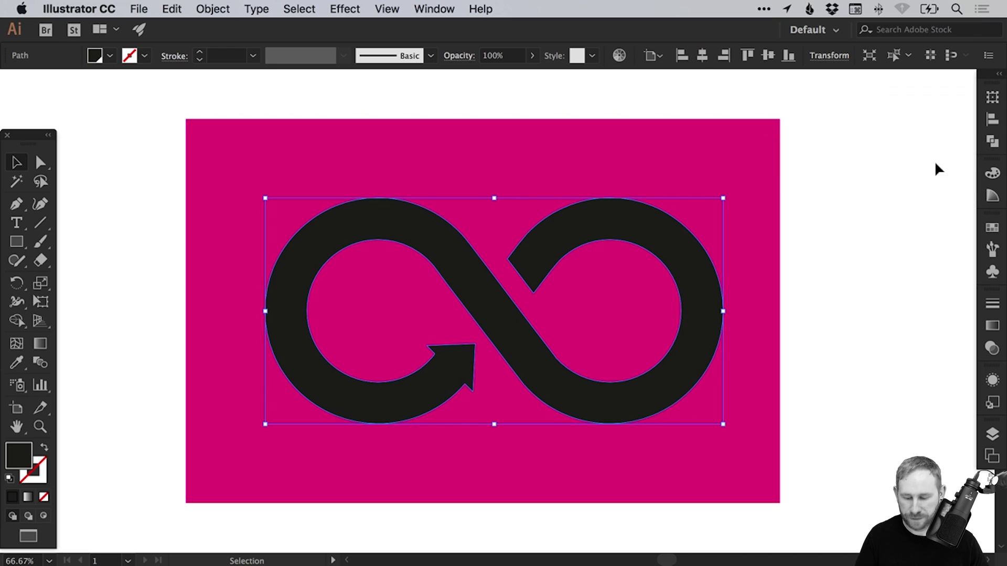
pyautogui.hotkey('ctrl', 'y')
pyautogui.click(878, 175)
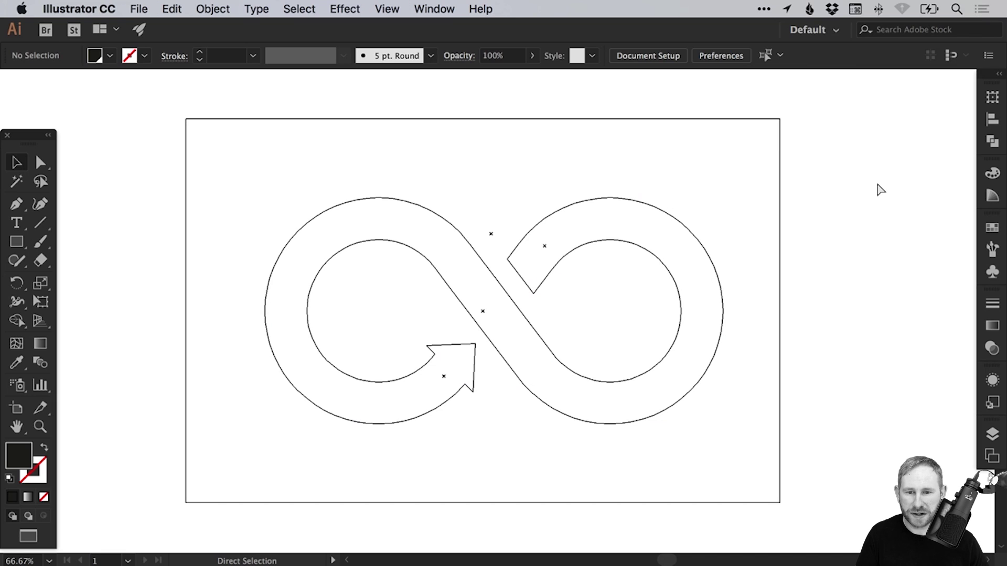
pyautogui.hotkey('ctrl', 'y')
# Step: Make the black infinity shape a compound path, and check its outline in outline view
pyautogui.click(495, 306)
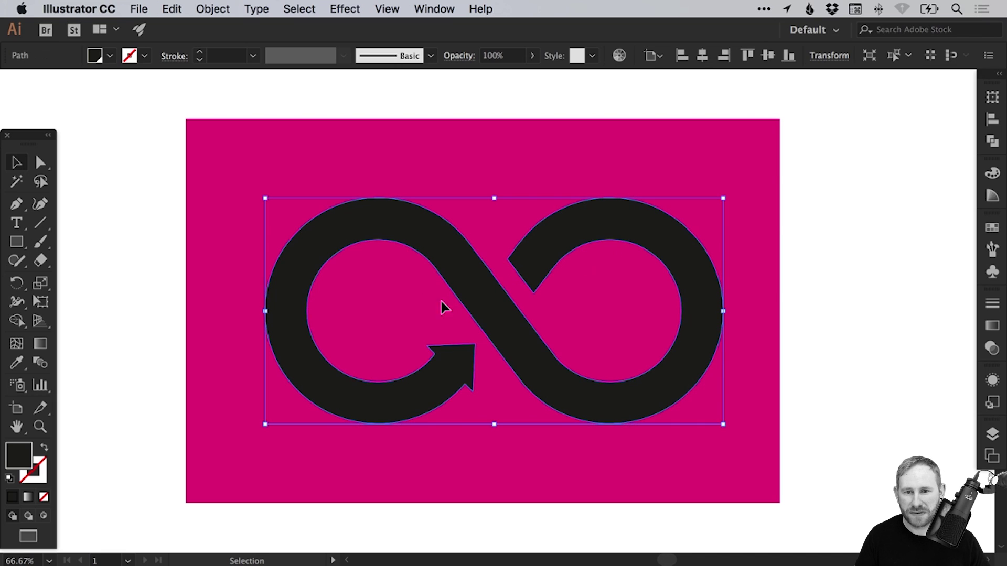
pyautogui.click(213, 9)
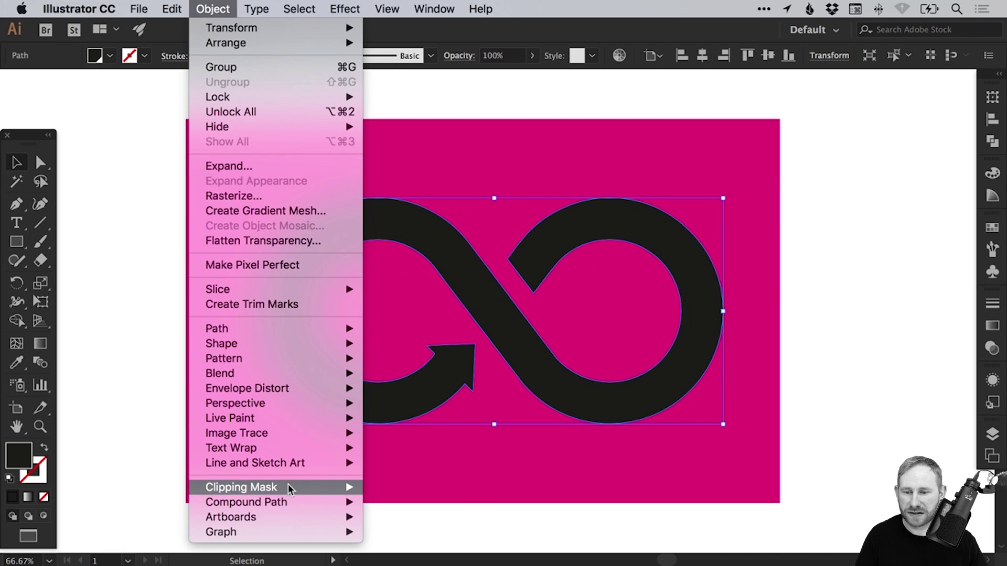
pyautogui.moveTo(285, 500)
pyautogui.click(401, 502)
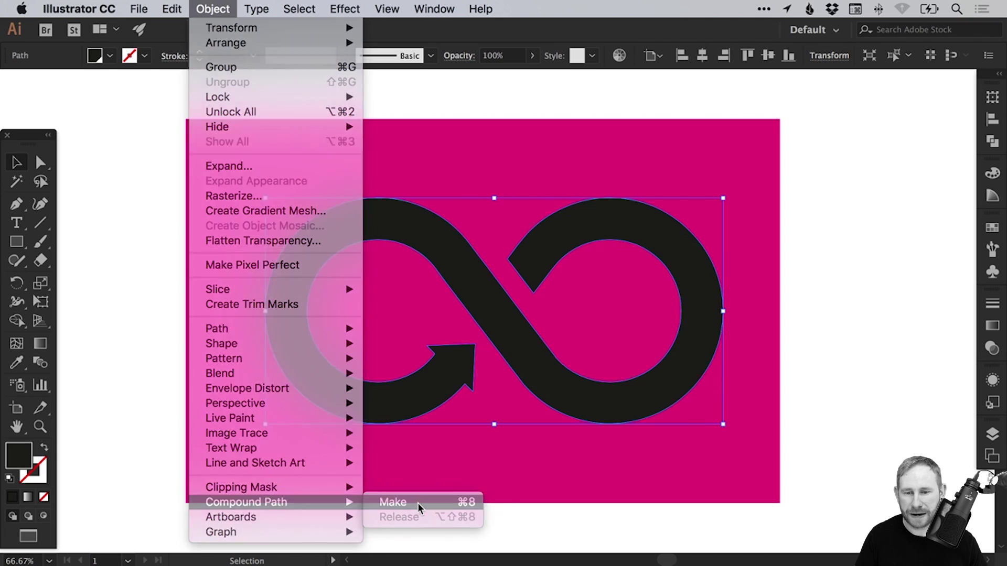
pyautogui.press('super+y')
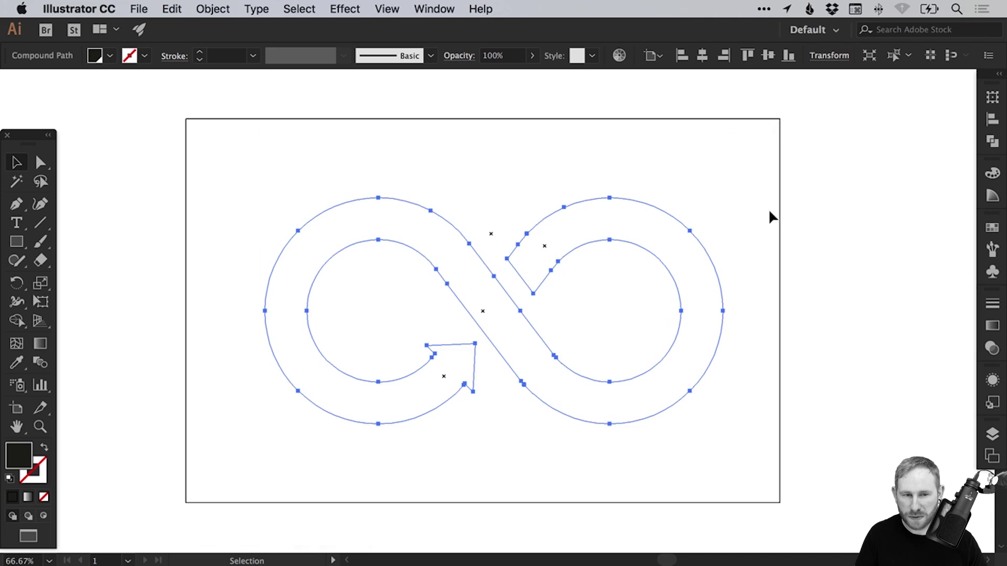
pyautogui.click(827, 240)
pyautogui.press('super+y')
# Step: Unlock all objects and delete the magenta background rectangle behind the infinity shape
pyautogui.click(213, 9)
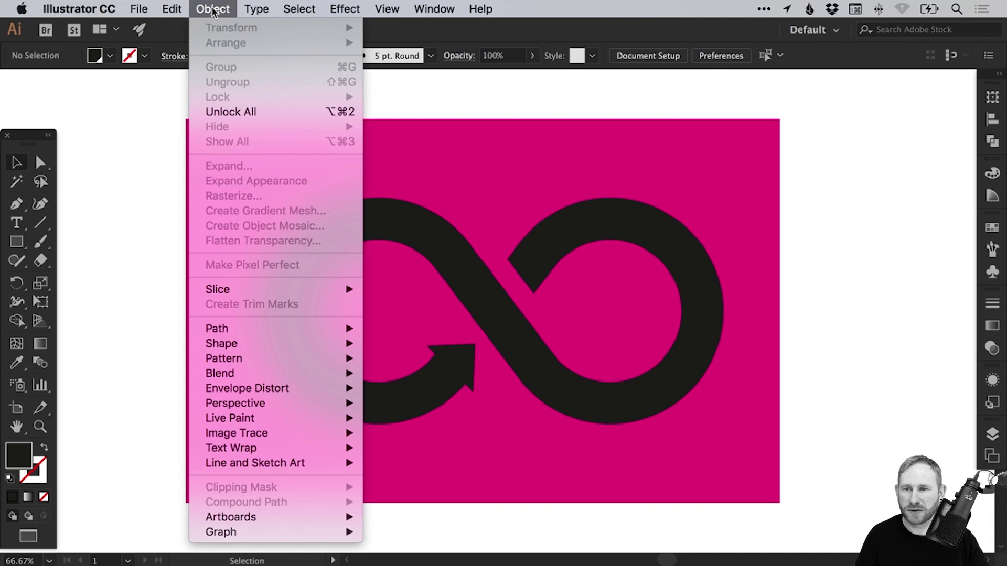
pyautogui.click(219, 107)
pyautogui.moveTo(151, 120); pyautogui.dragTo(226, 159)
pyautogui.press('Delete')
pyautogui.press('super+1')
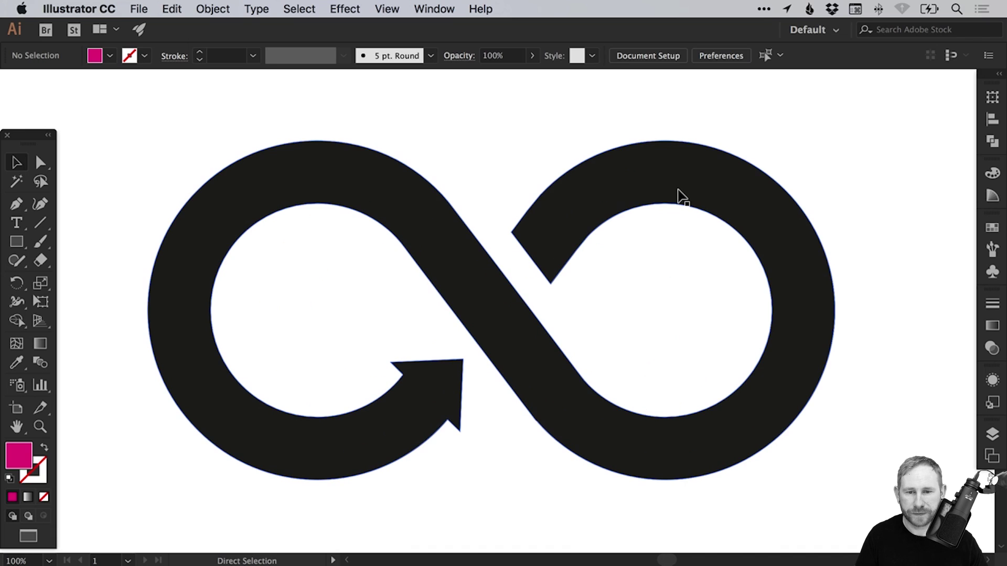
# Step: Fill the infinity shape with the CMYK Cyan swatch and make that swatch a global colour
pyautogui.click(481, 299)
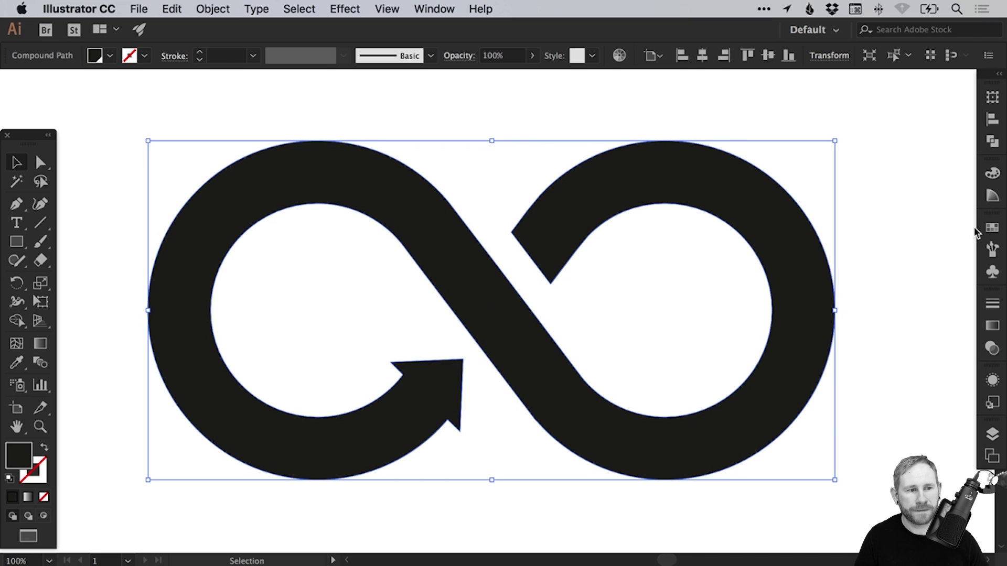
pyautogui.click(991, 231)
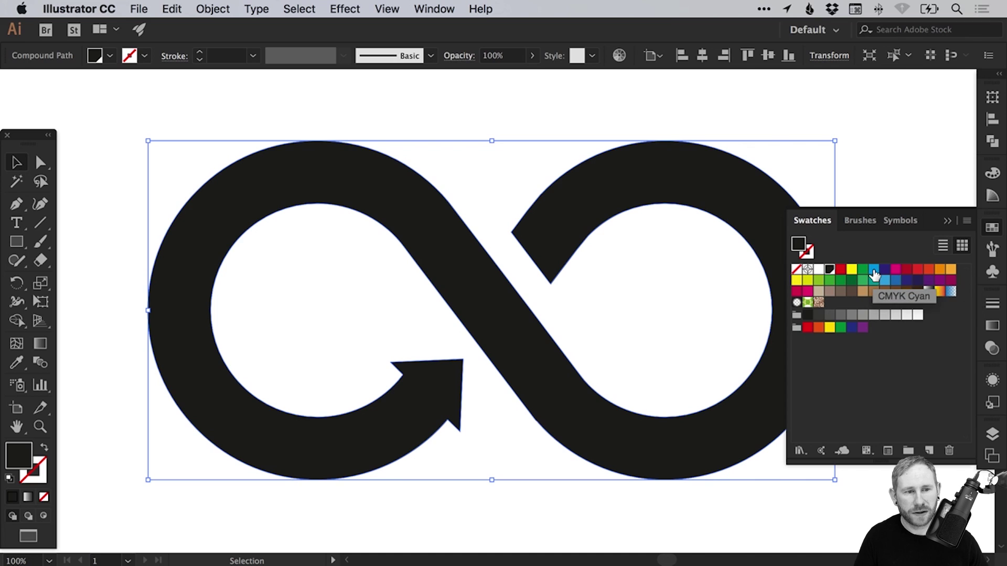
pyautogui.doubleClick(874, 270)
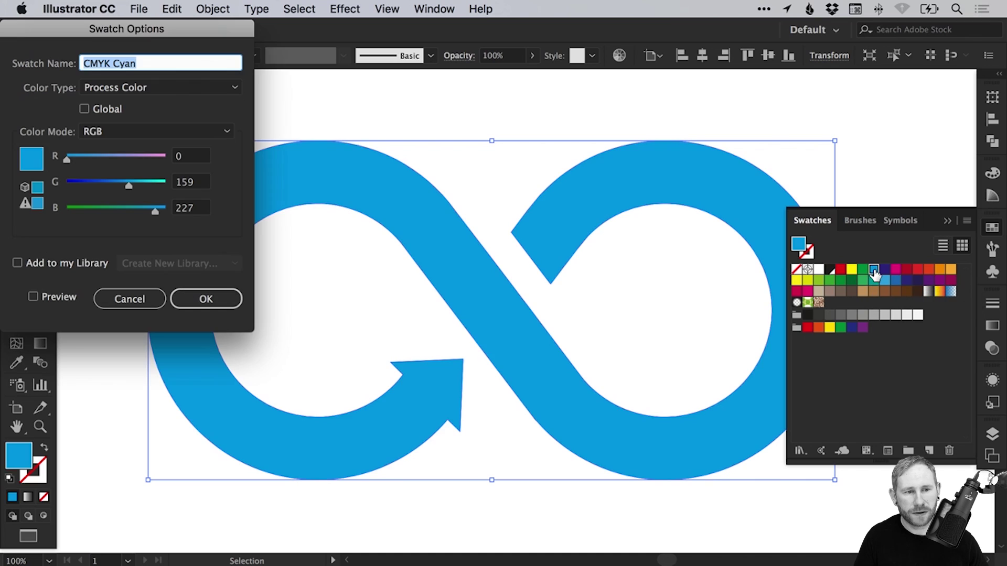
pyautogui.click(104, 109)
pyautogui.click(210, 300)
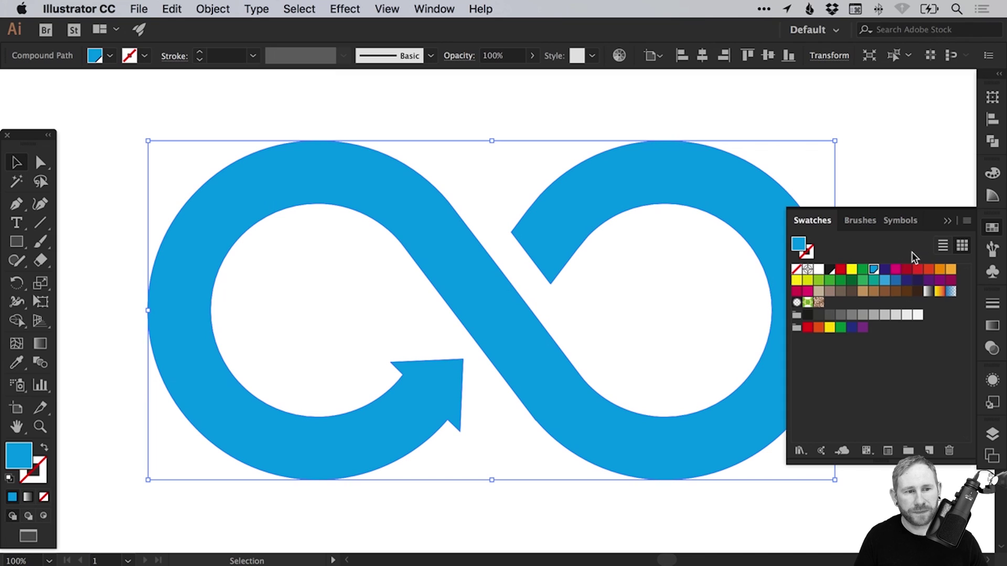
# Step: Fill the infinity shape with the CMYK Blue swatch and make that swatch a global colour
pyautogui.click(884, 271)
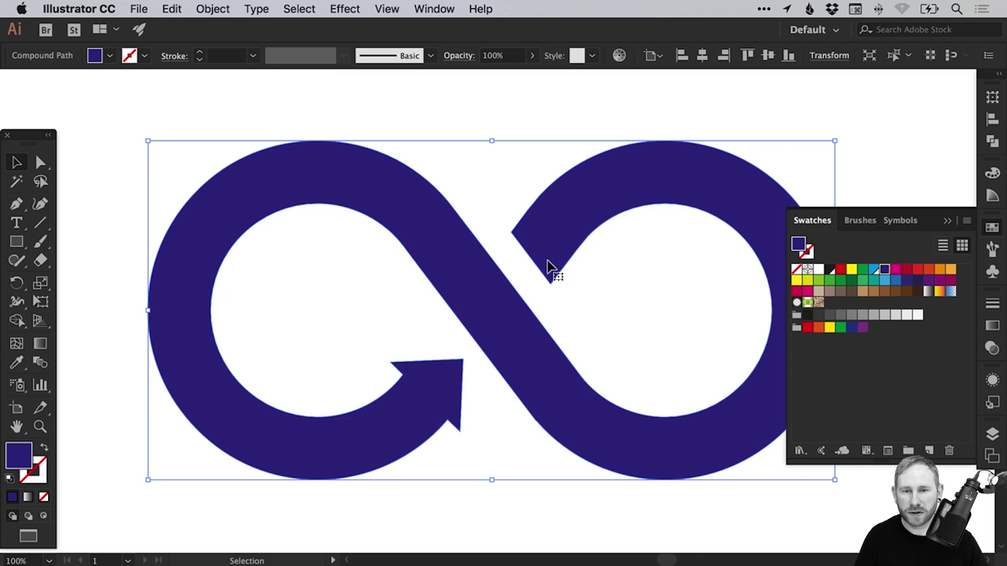
pyautogui.doubleClick(885, 271)
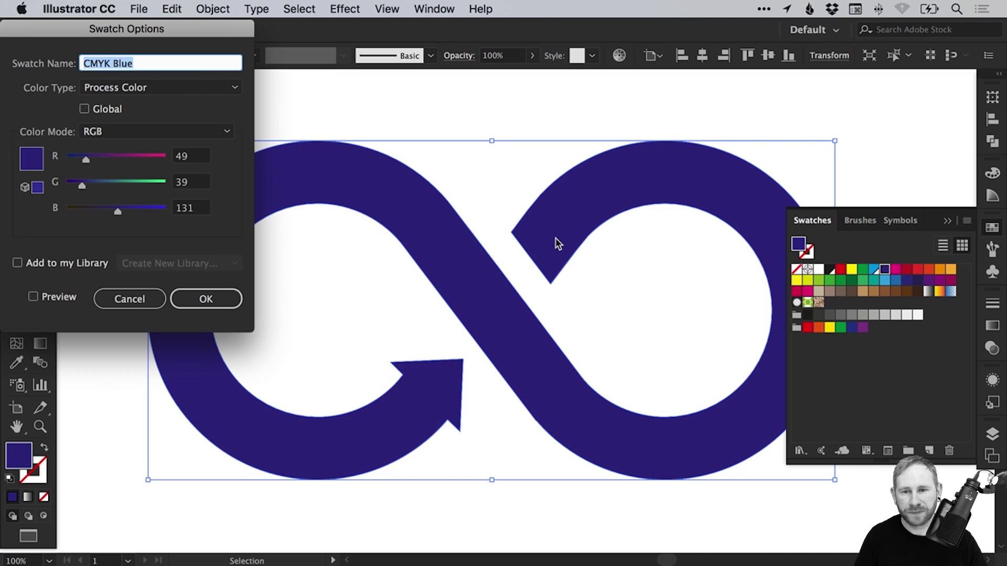
pyautogui.click(109, 109)
pyautogui.click(200, 299)
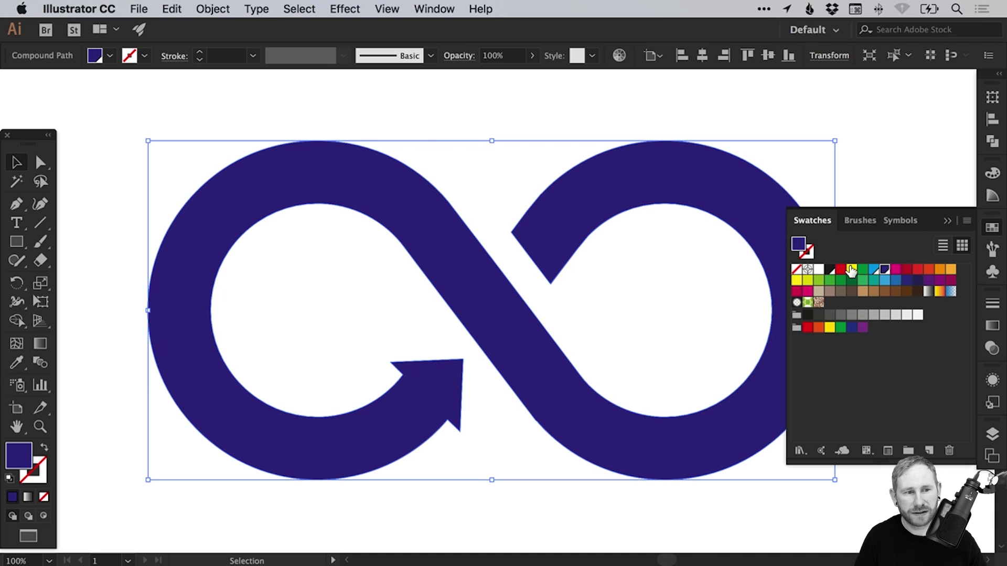
# Step: Make the purple C=75 M=100 Y=0 K=0 swatch global and place it directly after the CMYK Blue swatch
pyautogui.doubleClick(928, 282)
pyautogui.click(105, 109)
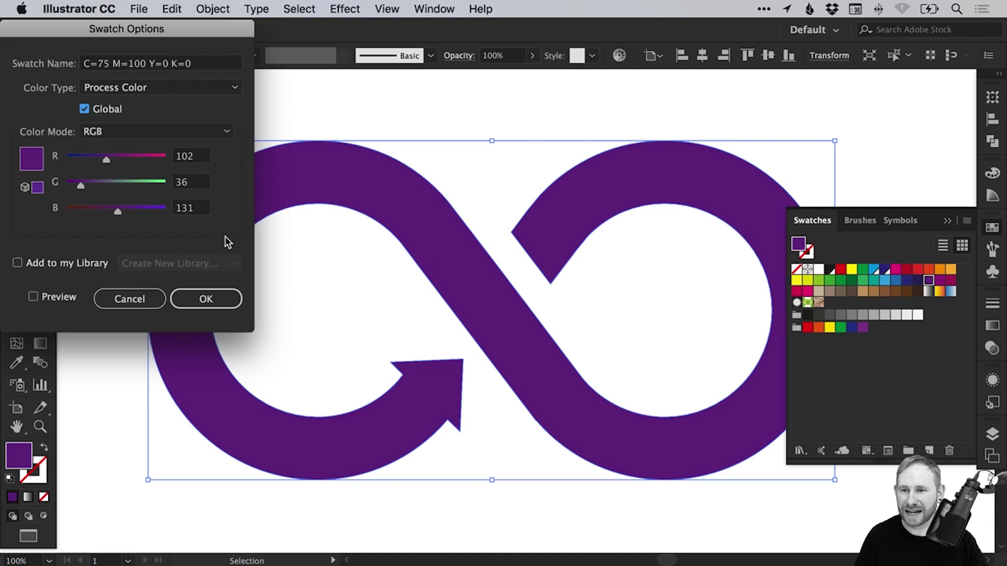
pyautogui.click(205, 298)
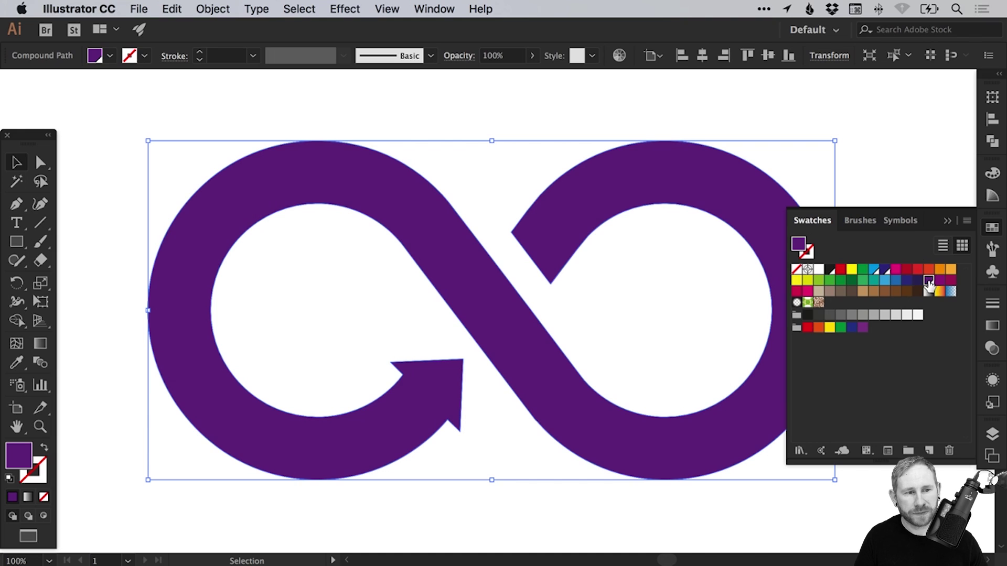
pyautogui.moveTo(891, 273); pyautogui.dragTo(893, 274)
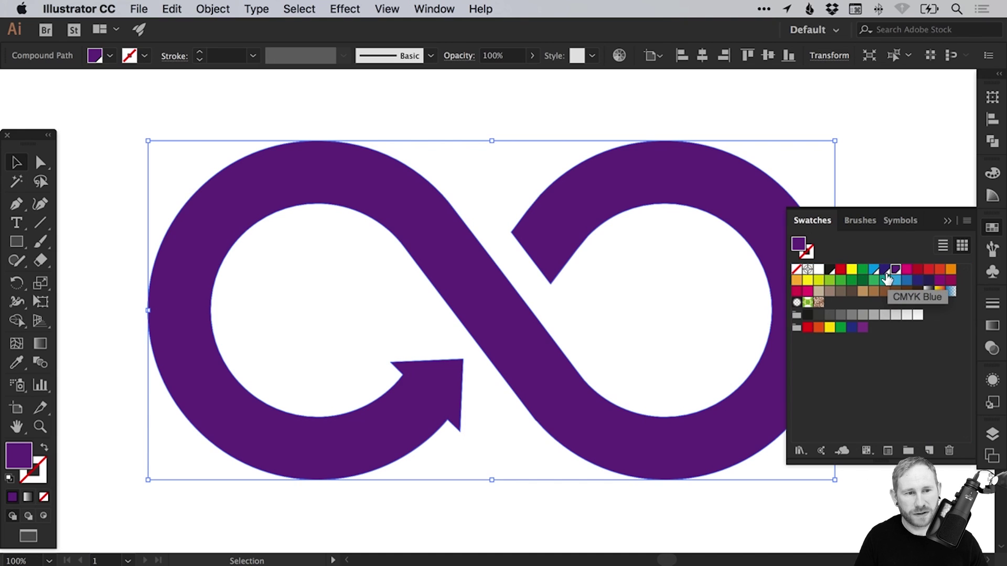
# Step: Apply a linear gradient to the infinity shape and set its starting colour stop to CMYK Cyan
pyautogui.click(993, 327)
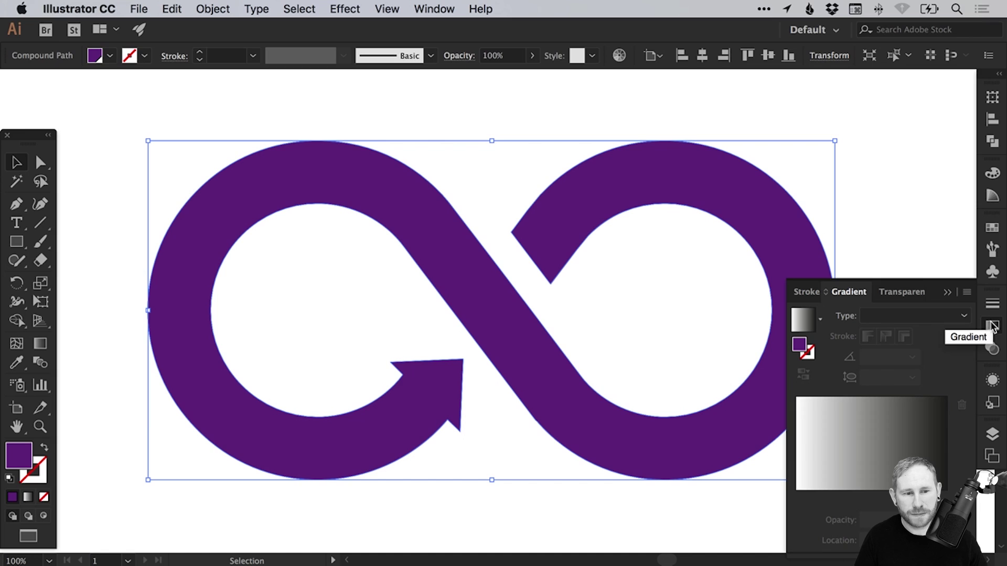
pyautogui.click(867, 445)
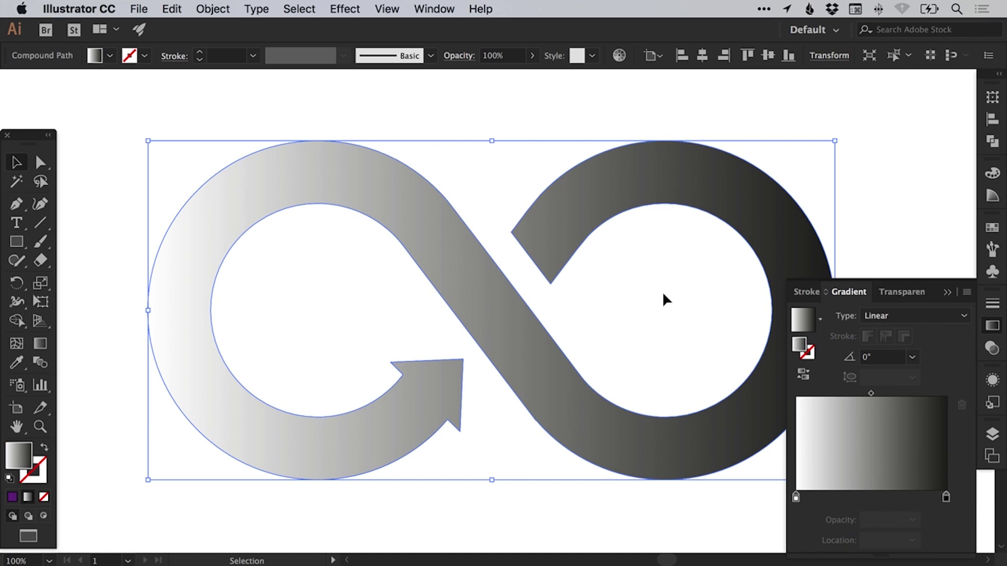
pyautogui.doubleClick(795, 497)
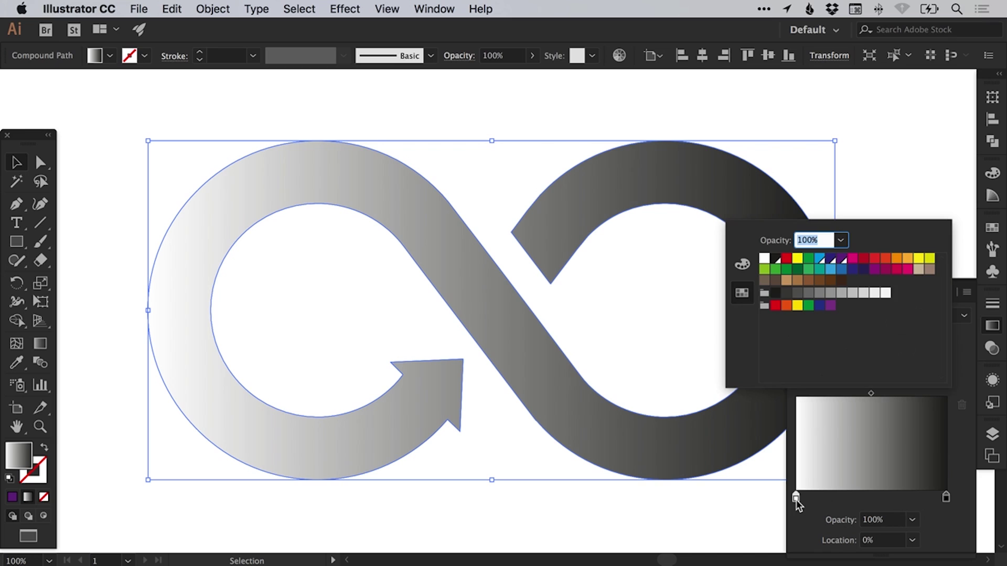
pyautogui.click(819, 259)
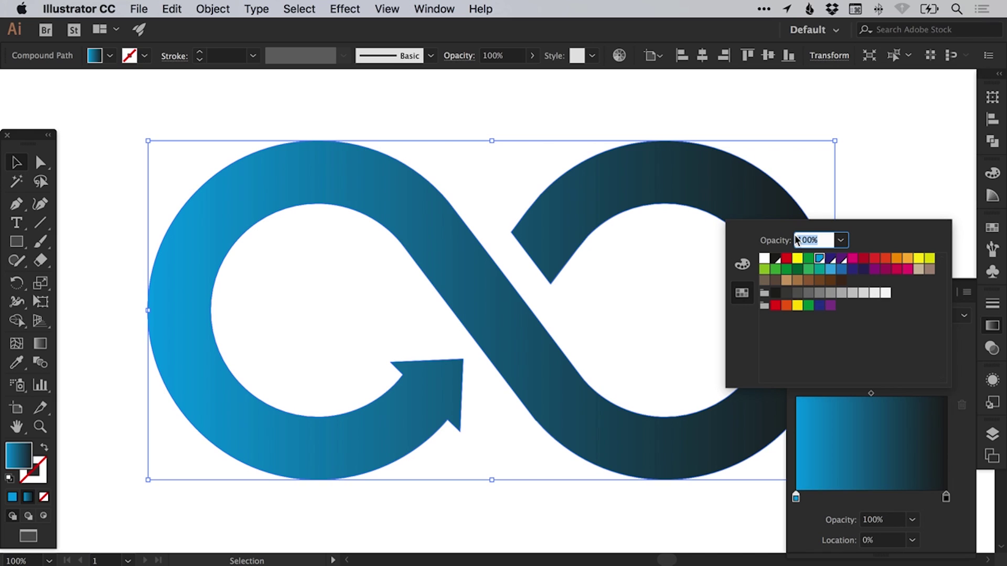
# Step: Add a middle gradient stop at 50% location and colour it with the CMYK Blue swatch
pyautogui.click(868, 505)
pyautogui.moveTo(866, 499); pyautogui.dragTo(871, 501)
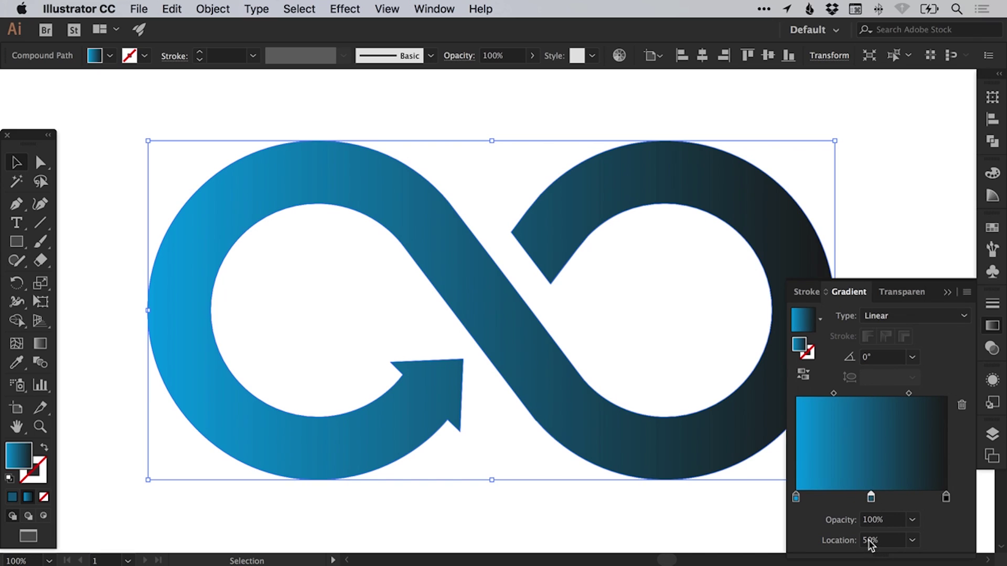
pyautogui.doubleClick(871, 498)
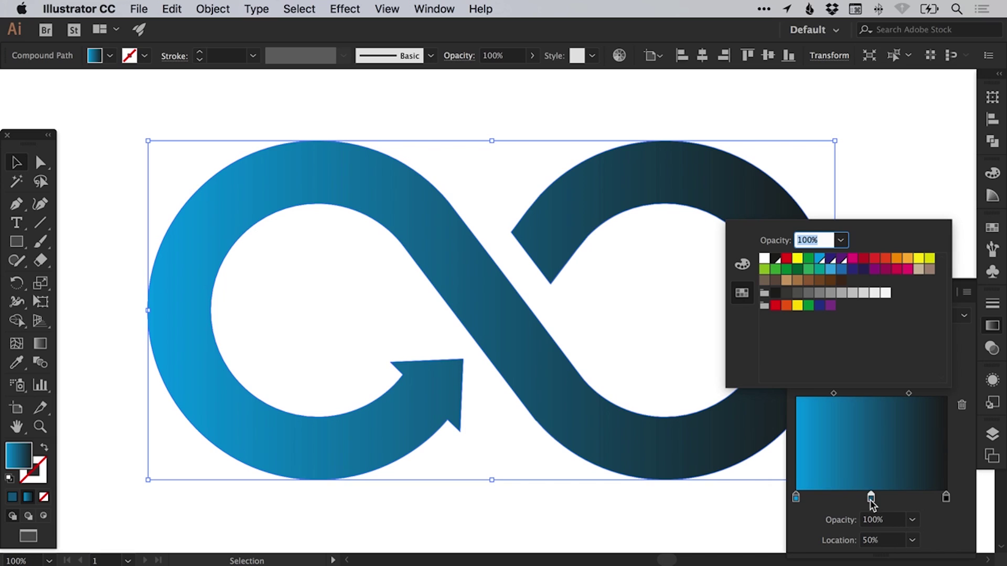
pyautogui.click(830, 258)
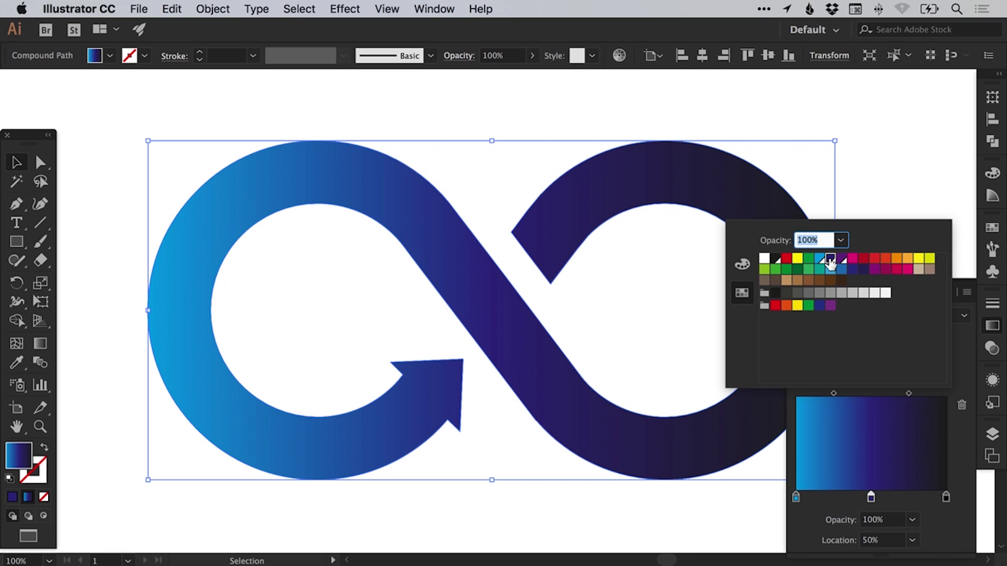
# Step: Set the gradient's end stop to the global purple C=75 M=100 Y=0 K=0 swatch
pyautogui.doubleClick(946, 497)
pyautogui.click(842, 258)
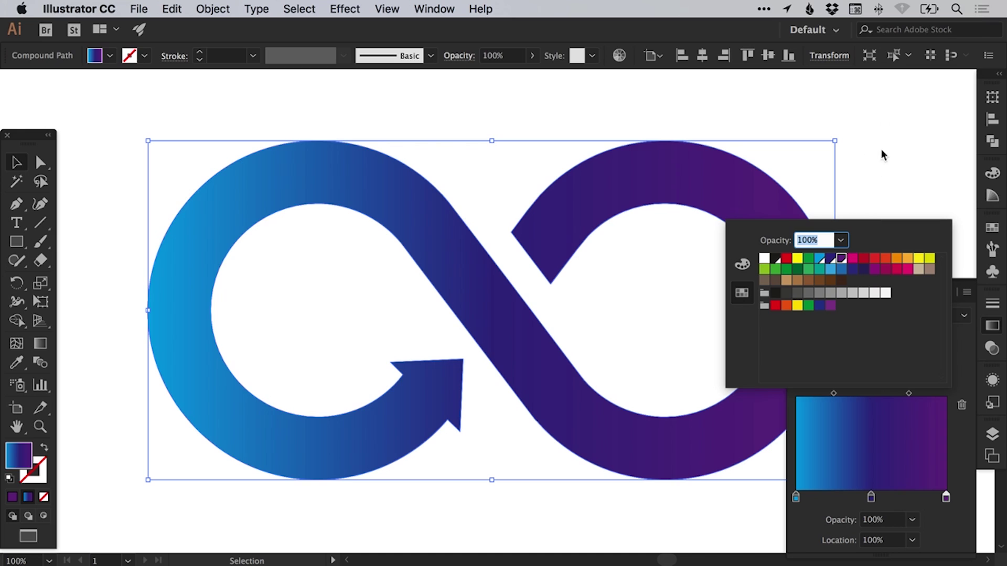
pyautogui.click(964, 347)
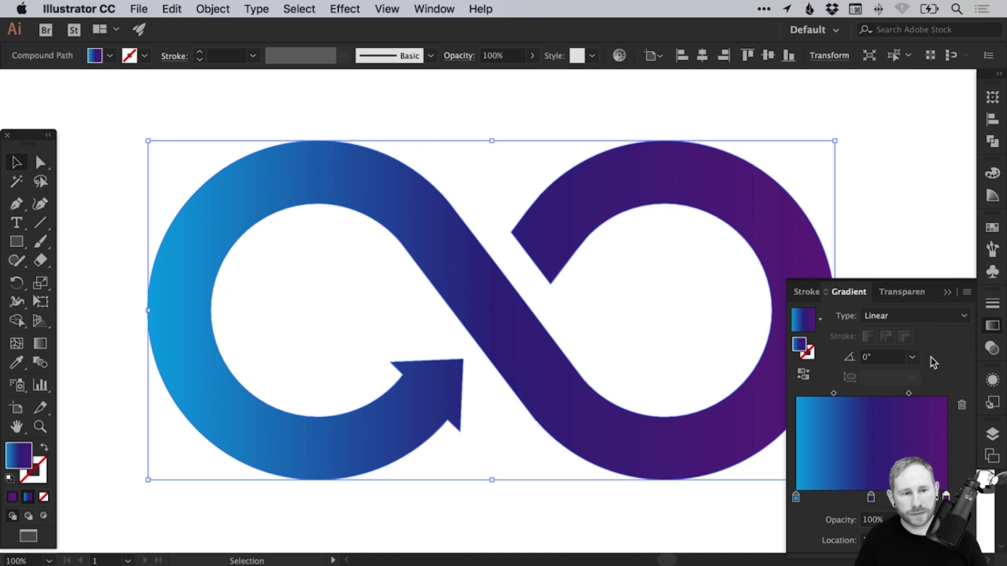
# Step: Reverse the gradient so it runs from purple to cyan, and deselect the infinity shape
pyautogui.click(803, 377)
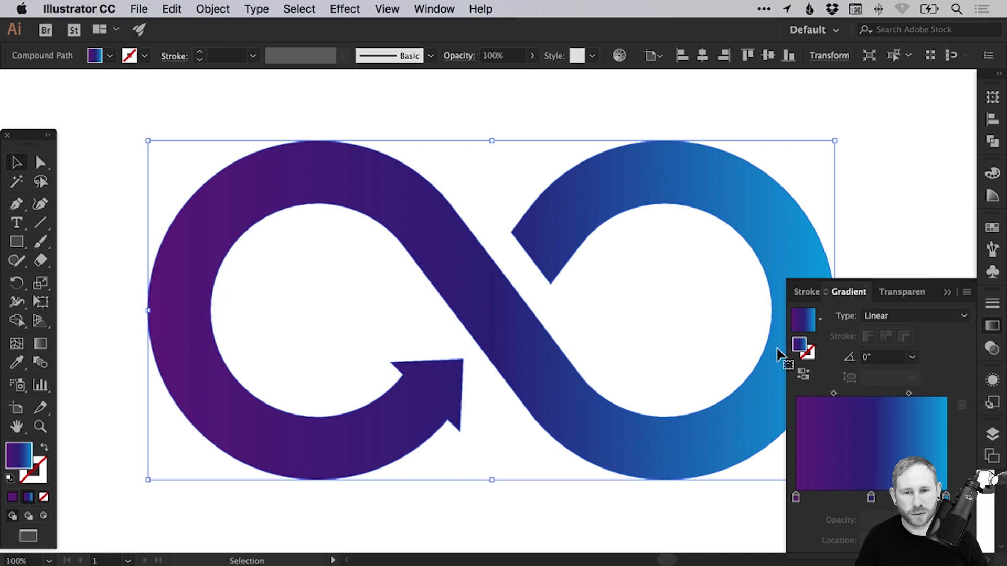
pyautogui.click(758, 105)
pyautogui.click(993, 326)
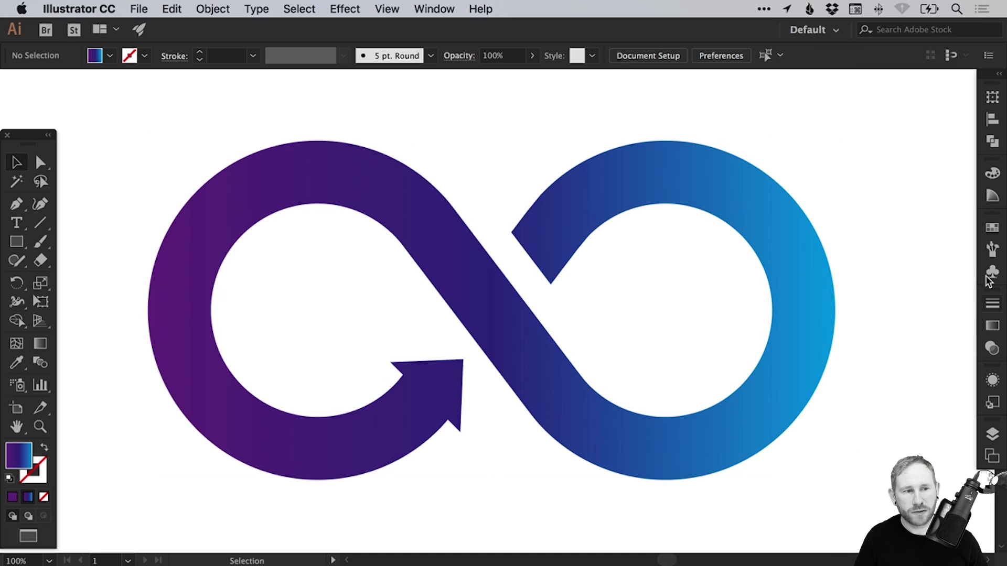
# Step: Lighten the global CMYK Cyan swatch to R 48, G 181, B 231 with the preview on
pyautogui.click(993, 227)
pyautogui.doubleClick(874, 270)
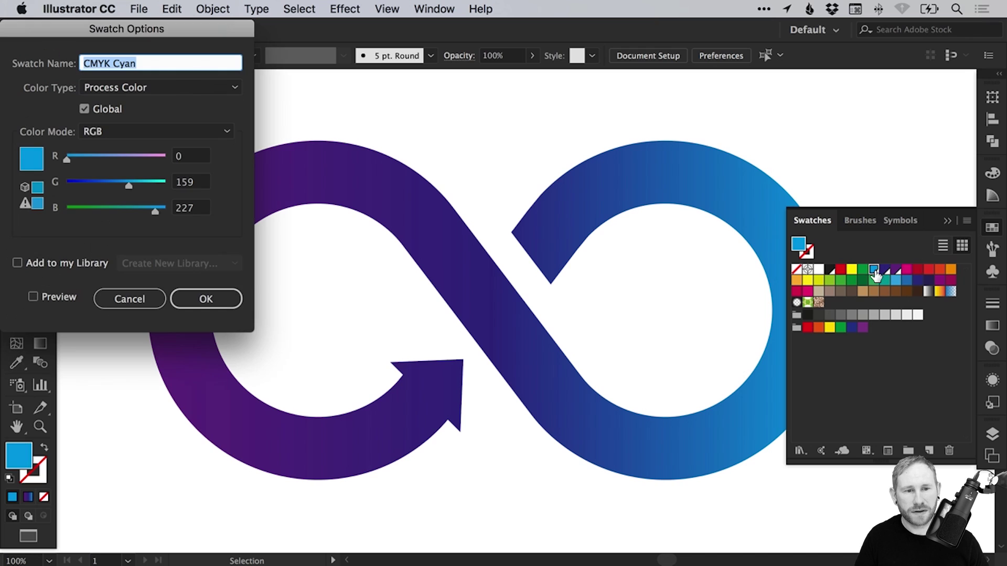
pyautogui.click(61, 296)
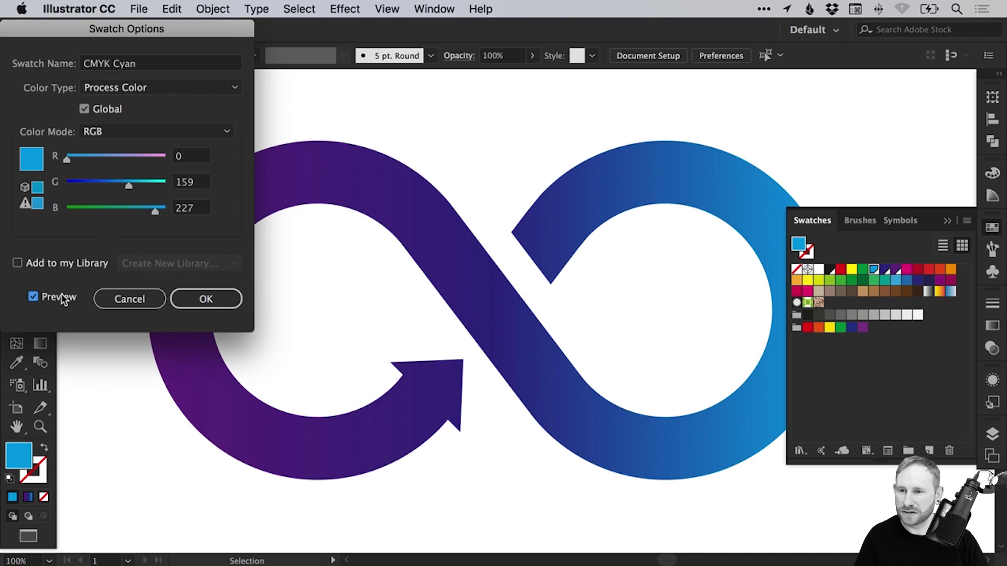
pyautogui.moveTo(127, 184)
pyautogui.mouseDown()
pyautogui.moveTo(144, 185)
pyautogui.moveTo(116, 187)
pyautogui.moveTo(128, 185)
pyautogui.mouseUp()
pyautogui.moveTo(68, 159); pyautogui.dragTo(85, 159)
pyautogui.moveTo(156, 212); pyautogui.dragTo(137, 185)
pyautogui.click(215, 299)
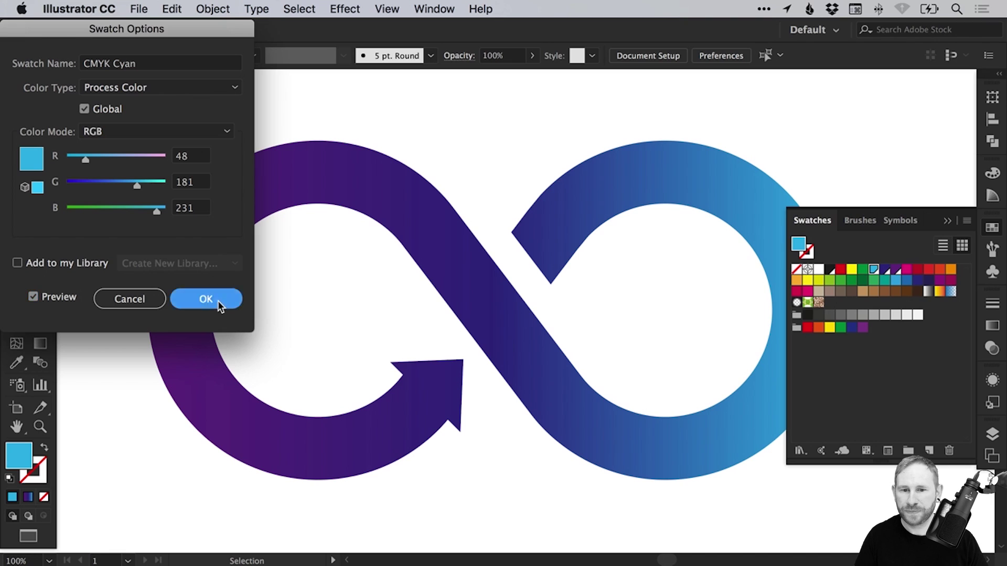
# Step: Brighten the global CMYK Blue swatch by setting G to 68 and B to 159 with the preview on
pyautogui.click(886, 270)
pyautogui.doubleClick(886, 270)
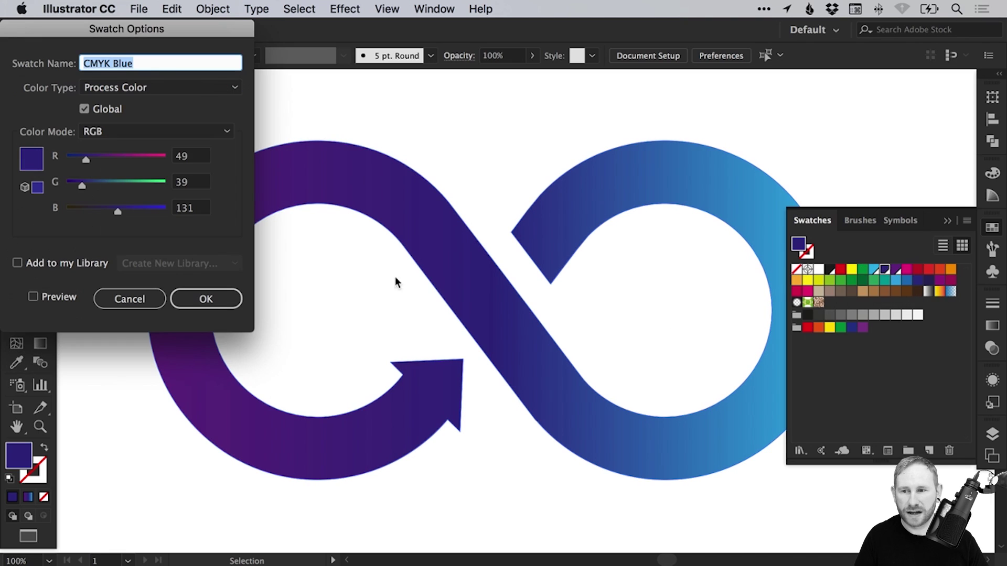
pyautogui.click(33, 296)
pyautogui.moveTo(82, 186); pyautogui.dragTo(130, 215)
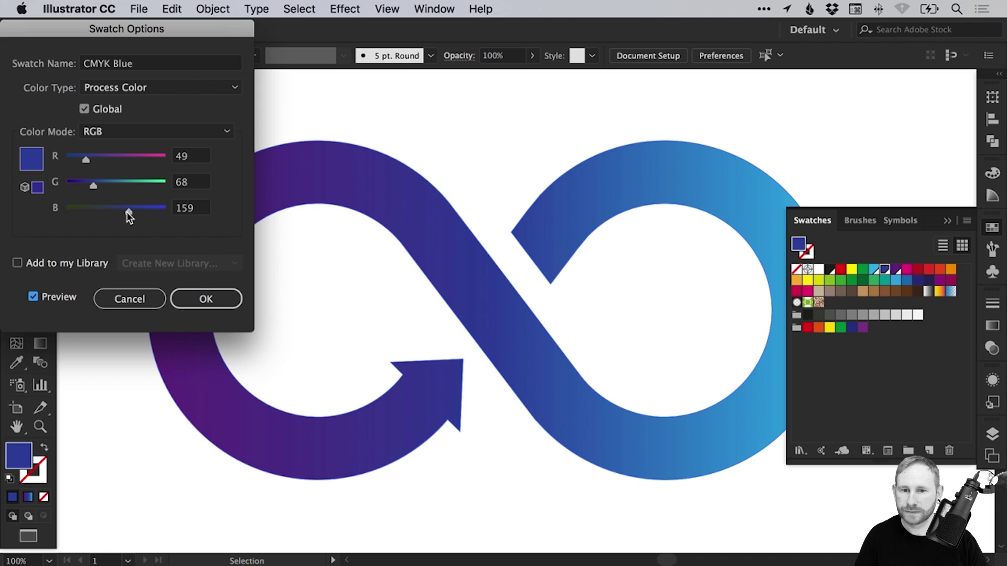
pyautogui.click(206, 299)
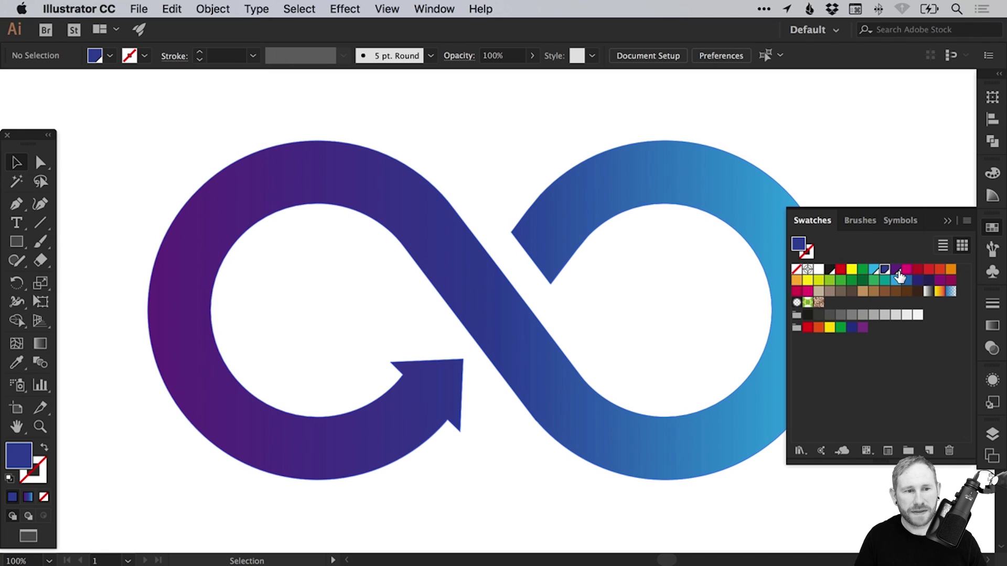
# Step: Adjust the global purple swatch to R 76 and G 68 with the preview on
pyautogui.doubleClick(897, 270)
pyautogui.click(68, 295)
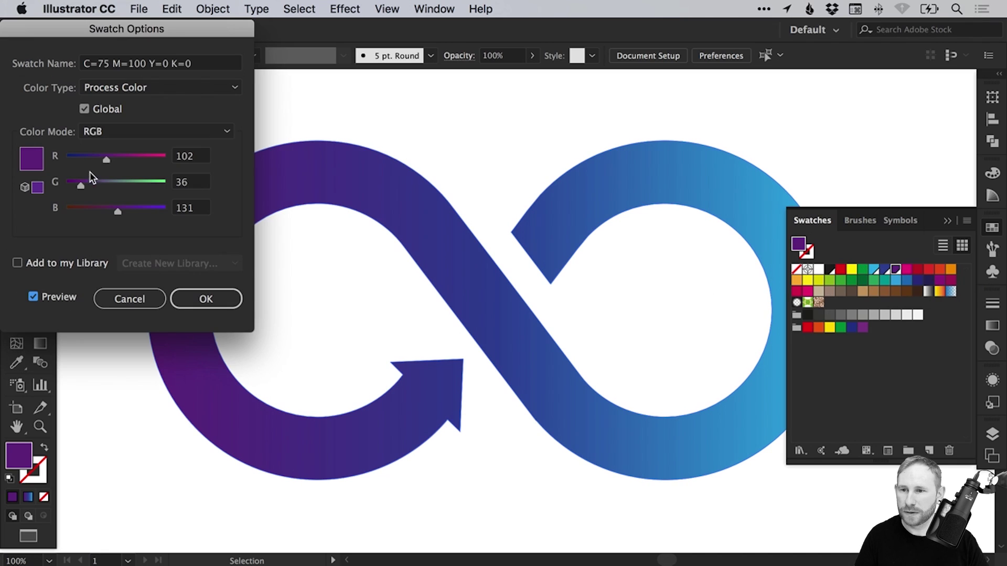
pyautogui.moveTo(97, 159); pyautogui.dragTo(98, 160)
pyautogui.click(90, 186)
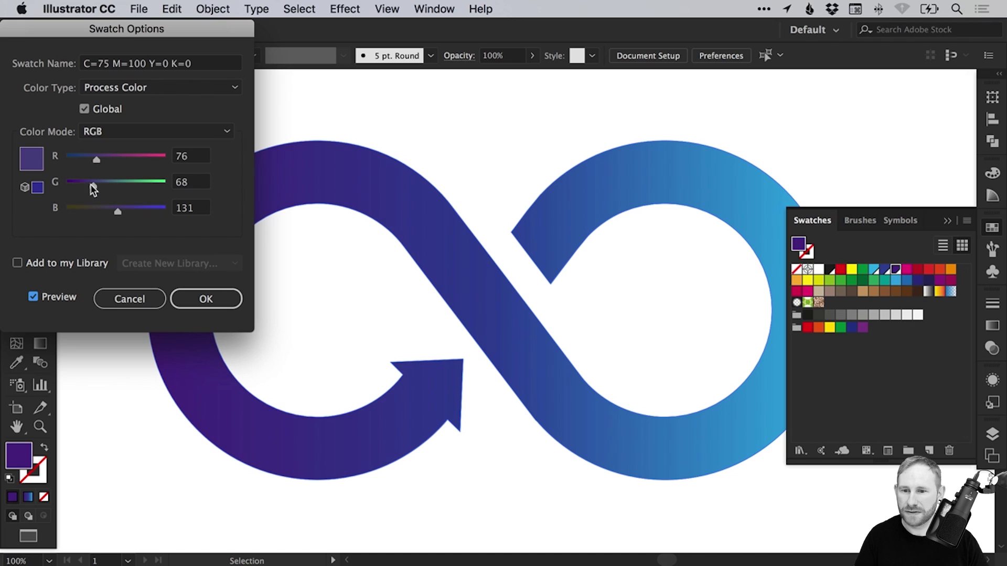